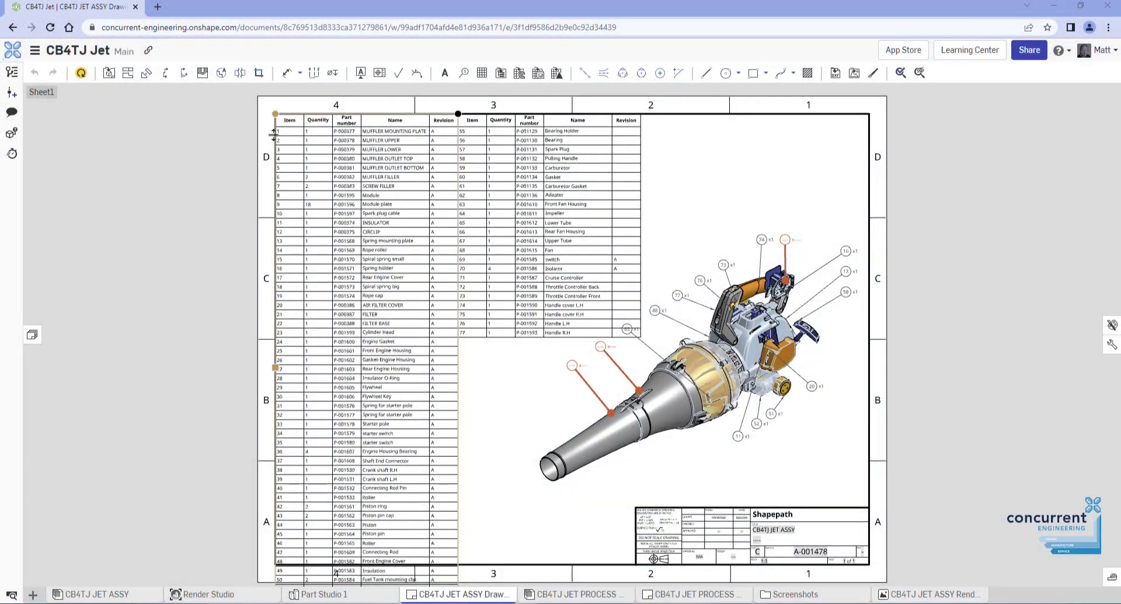
Zoom in and out, and orbit the blower assembly to a left-side view
{"action": "scroll", "coordinate": [273, 135], "scroll_direction": "up", "scroll_amount": 5}
{"action": "scroll", "coordinate": [443, 291], "scroll_direction": "down", "scroll_amount": 4}
{"action": "scroll", "coordinate": [443, 311], "scroll_direction": "up", "scroll_amount": 2}
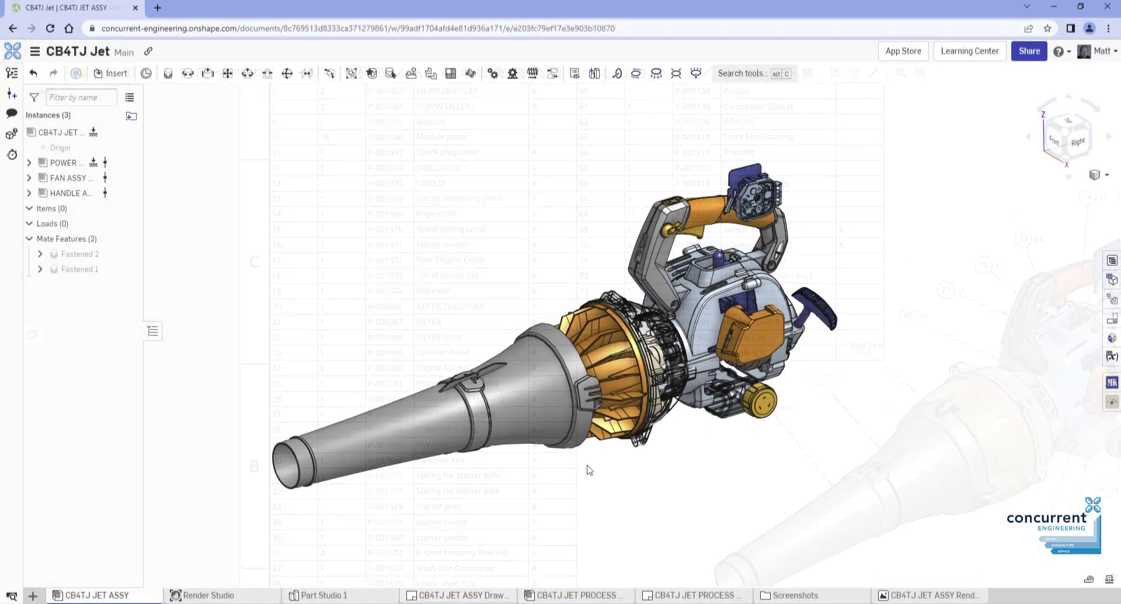
{"action": "mouse_move", "coordinate": [589, 469]}
{"action": "right_mouse_down"}
{"action": "mouse_move", "coordinate": [728, 465]}
{"action": "mouse_move", "coordinate": [576, 345]}
{"action": "right_mouse_up"}
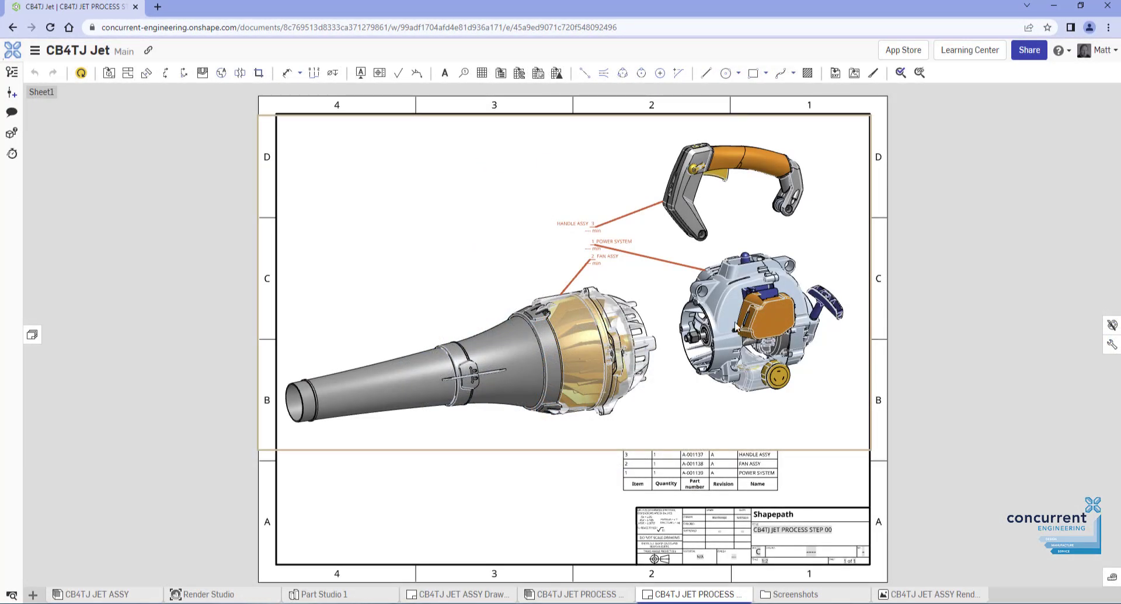
{"action": "scroll", "coordinate": [736, 328], "scroll_direction": "down", "scroll_amount": 2}
{"action": "scroll", "coordinate": [734, 321], "scroll_direction": "up", "scroll_amount": 5}
{"action": "scroll", "coordinate": [623, 328], "scroll_direction": "down", "scroll_amount": 3}
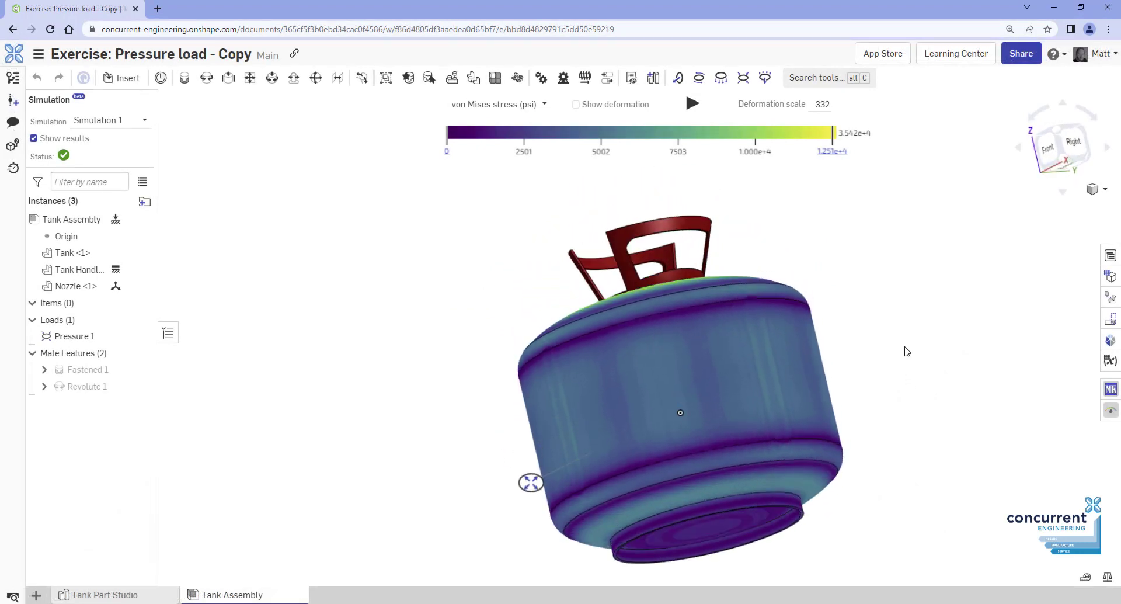
Play the tank's deformation animation, then drag metal sheet chromium onto the faucet
{"action": "right_click_drag", "start_coordinate": [907, 351], "coordinate": [755, 379]}
{"action": "left_click", "coordinate": [693, 104]}
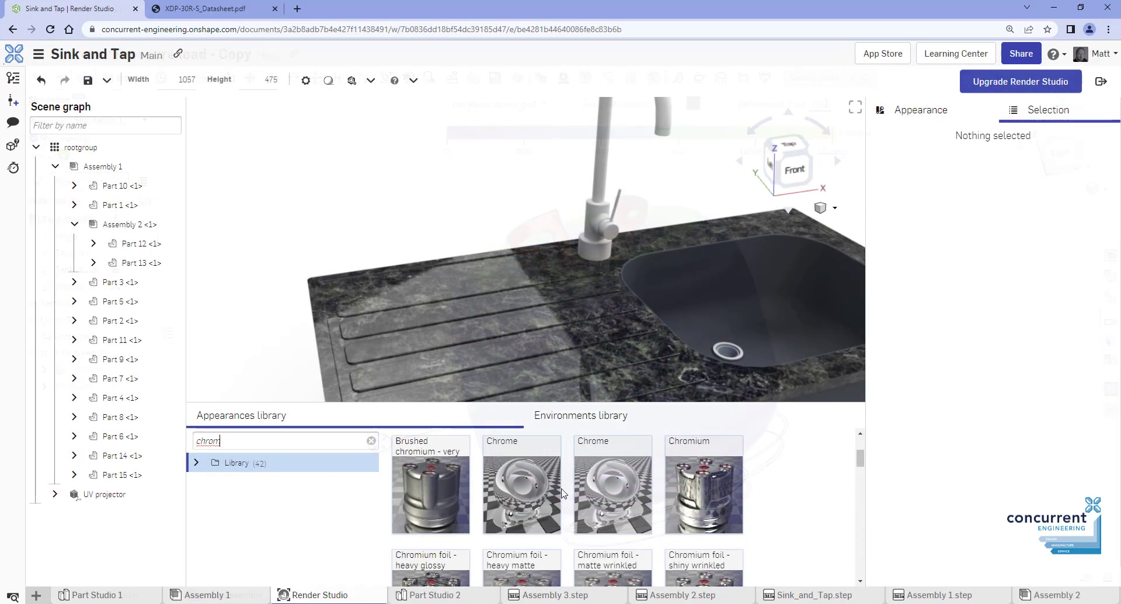
{"action": "scroll", "coordinate": [563, 492], "scroll_direction": "down", "scroll_amount": 10}
{"action": "scroll", "coordinate": [527, 499], "scroll_direction": "down", "scroll_amount": 3}
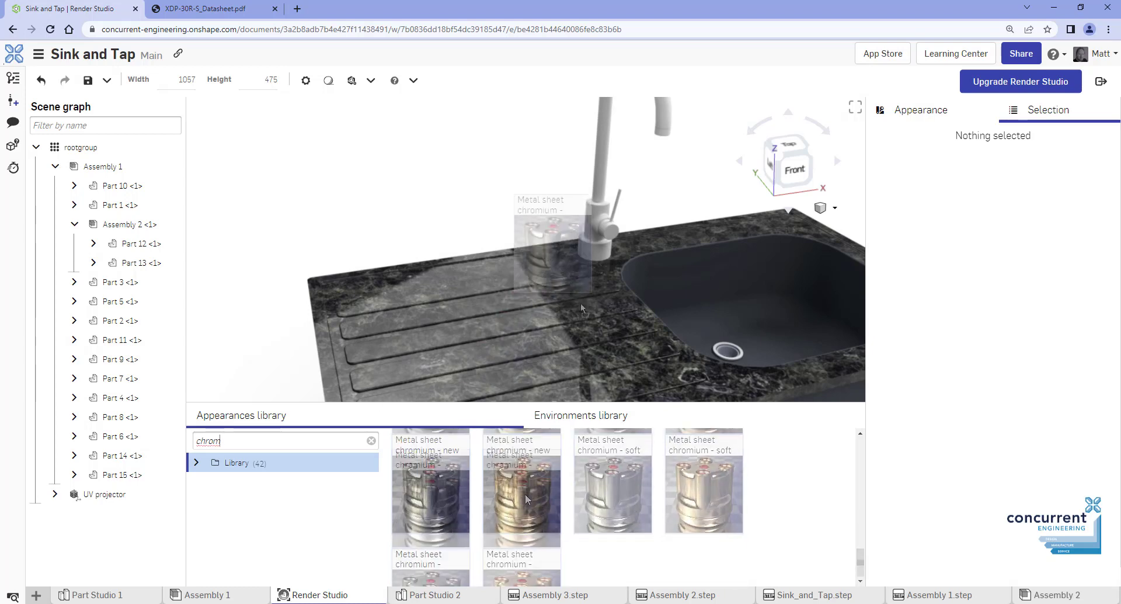
{"action": "left_click_drag", "start_coordinate": [582, 309], "coordinate": [584, 243]}
Apply the chromium appearance to the faucet and the tap handle
{"action": "left_click", "coordinate": [620, 265]}
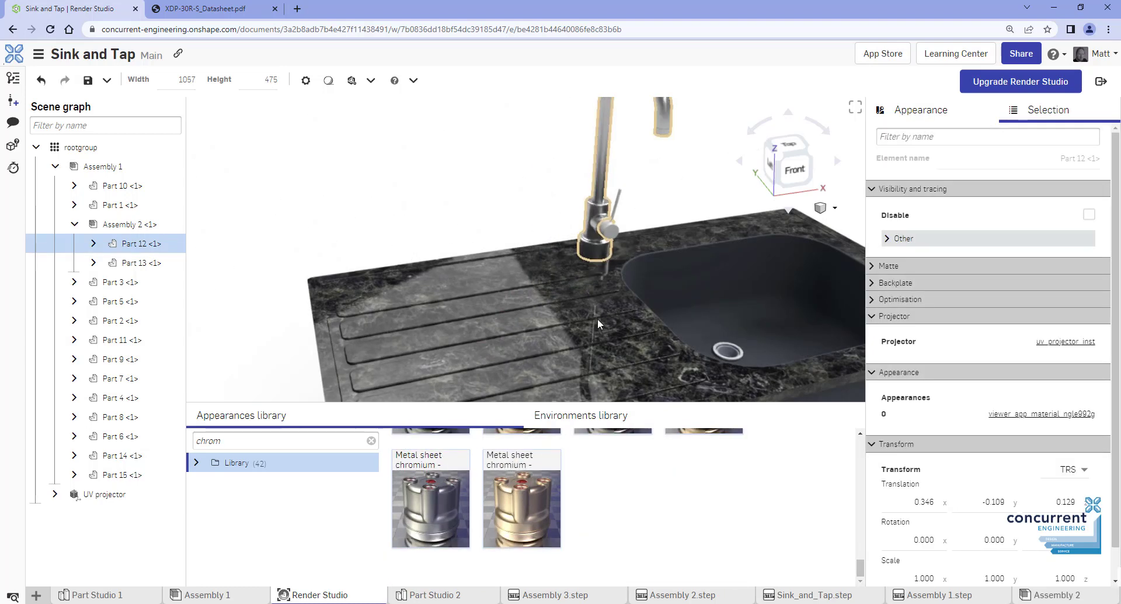
{"action": "left_click_drag", "start_coordinate": [438, 499], "coordinate": [610, 231]}
{"action": "left_click", "coordinate": [637, 254]}
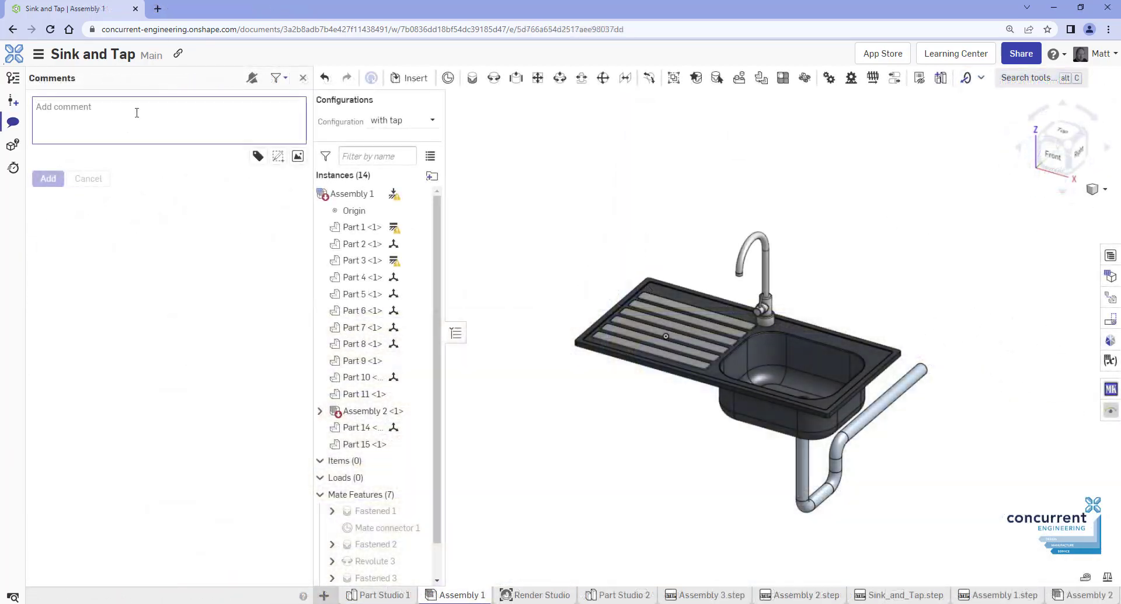
Write a comment mentioning the design-team member, with an arrow markup of the view attached
{"action": "left_click", "coordinate": [136, 112]}
{"action": "type", "text": "@hol"}
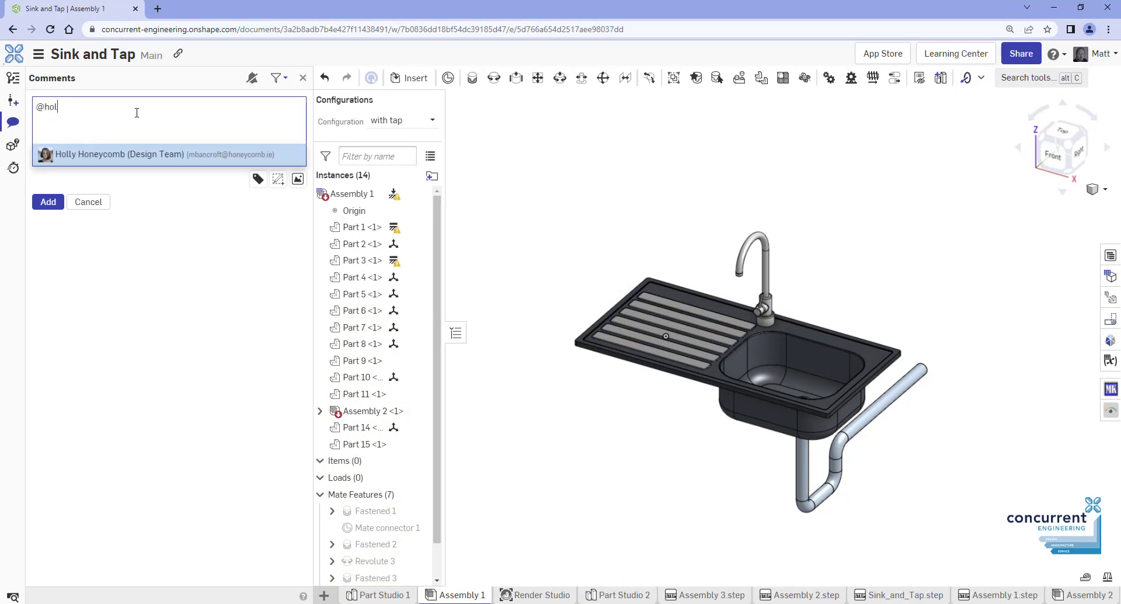
{"action": "key", "text": "Return"}
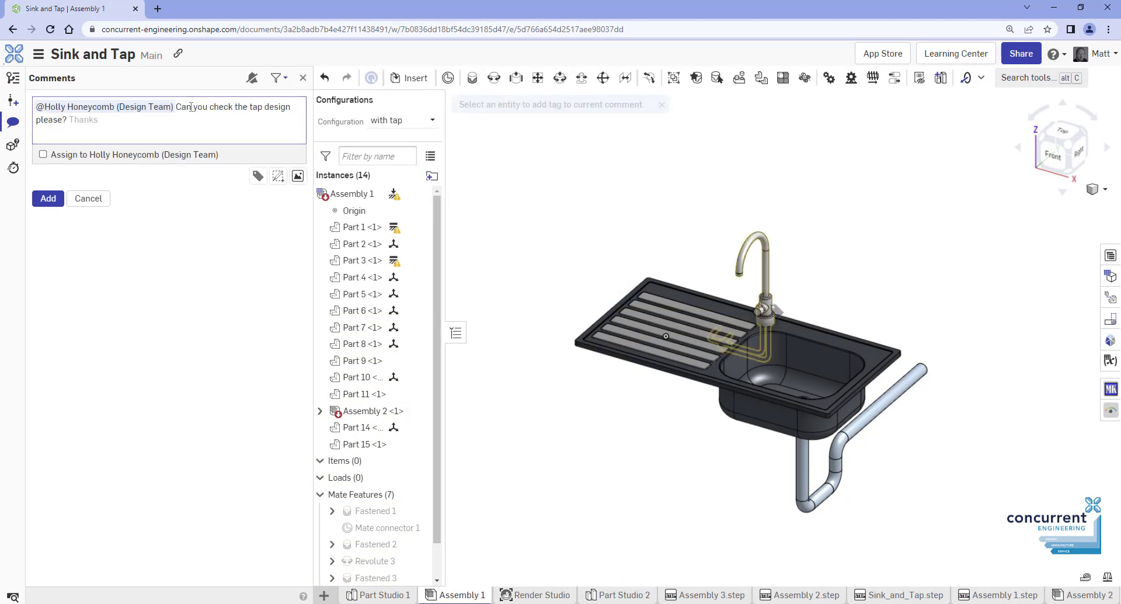
{"action": "left_click", "coordinate": [279, 177]}
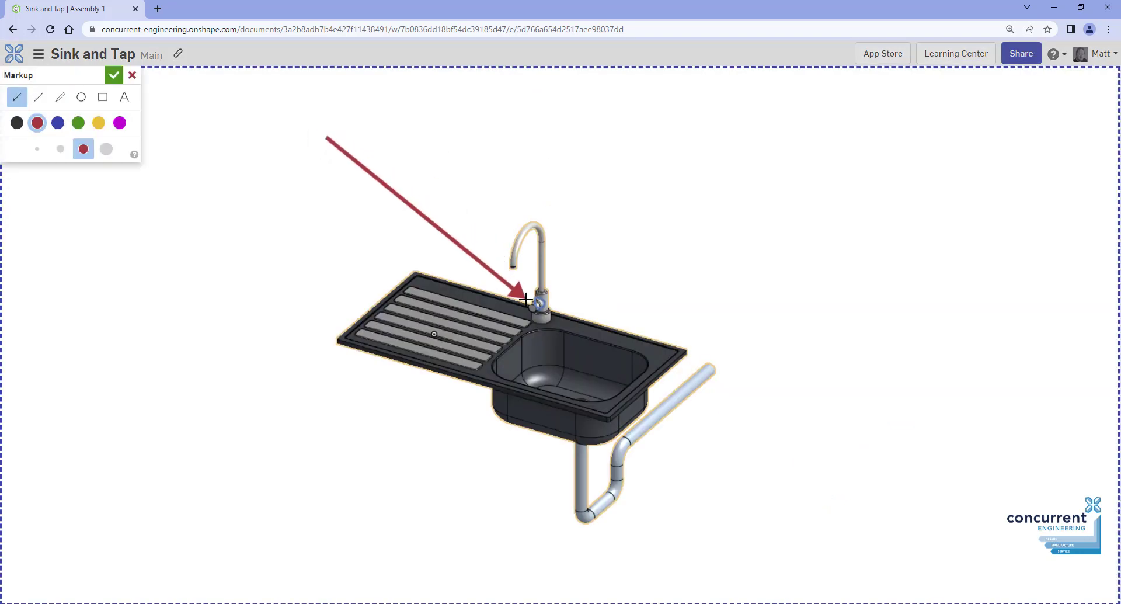
{"action": "left_click", "coordinate": [114, 75]}
Share the document with the mentioned team member as Can edit
{"action": "left_click", "coordinate": [1021, 54]}
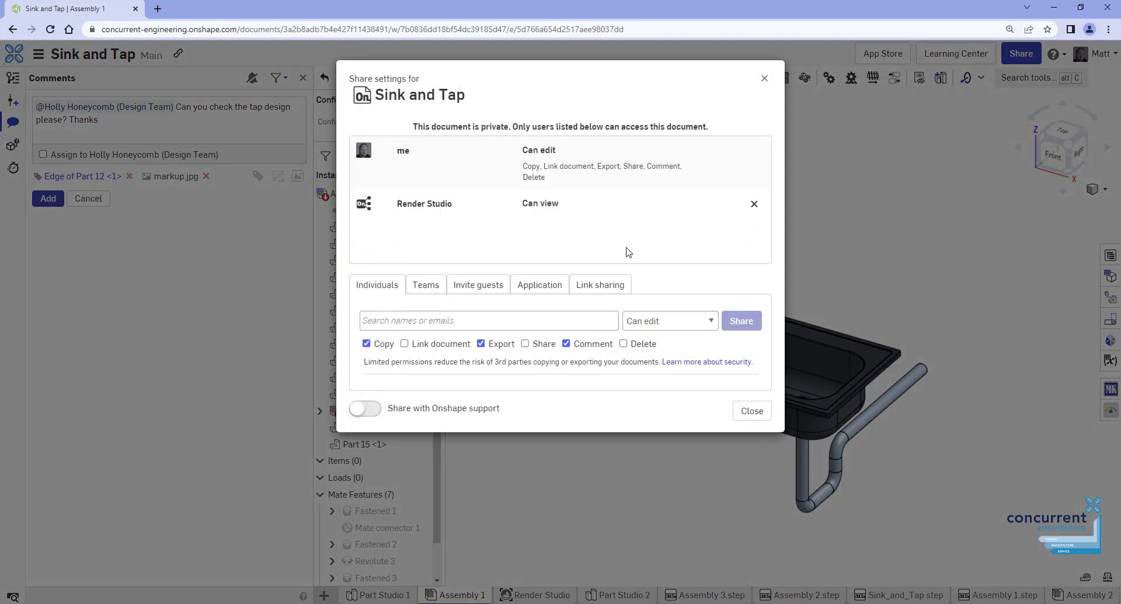
{"action": "left_click", "coordinate": [488, 321]}
{"action": "type", "text": "holly"}
{"action": "left_click", "coordinate": [610, 383]}
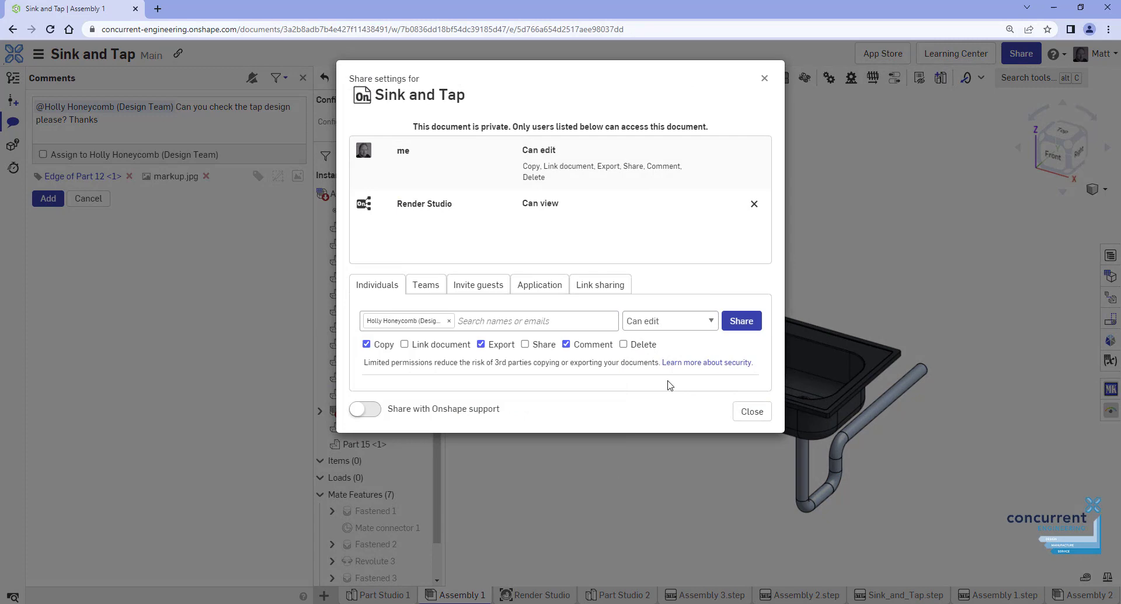
{"action": "left_click", "coordinate": [748, 323]}
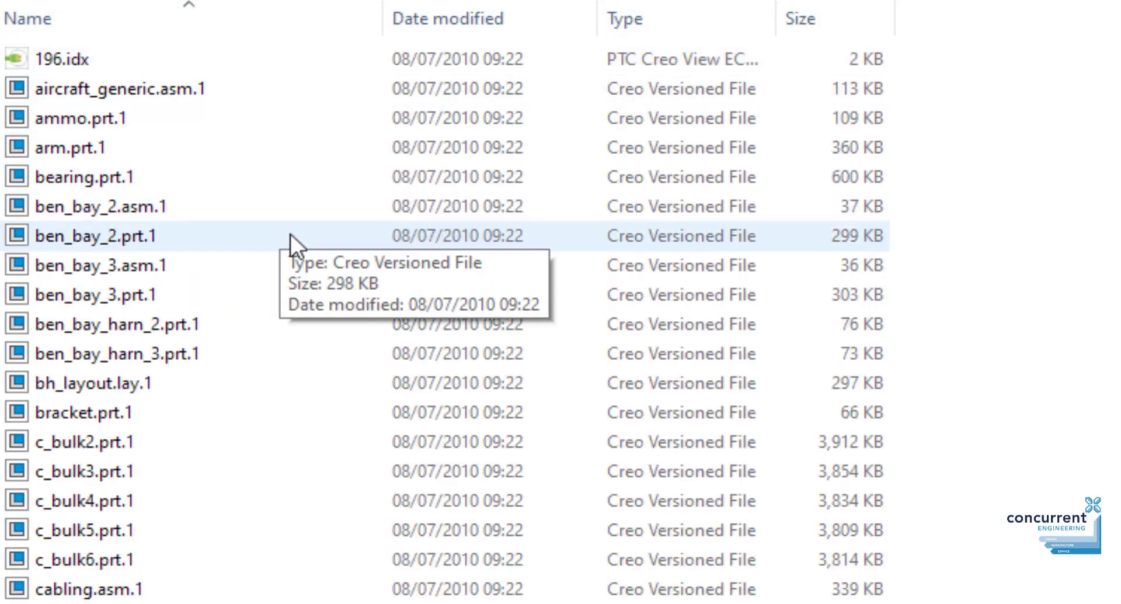
Scroll down through the list of Creo versioned part and assembly files
{"action": "scroll", "coordinate": [432, 385], "scroll_direction": "down", "scroll_amount": 13}
{"action": "scroll", "coordinate": [430, 380], "scroll_direction": "down", "scroll_amount": 20}
{"action": "scroll", "coordinate": [429, 380], "scroll_direction": "down", "scroll_amount": 2}
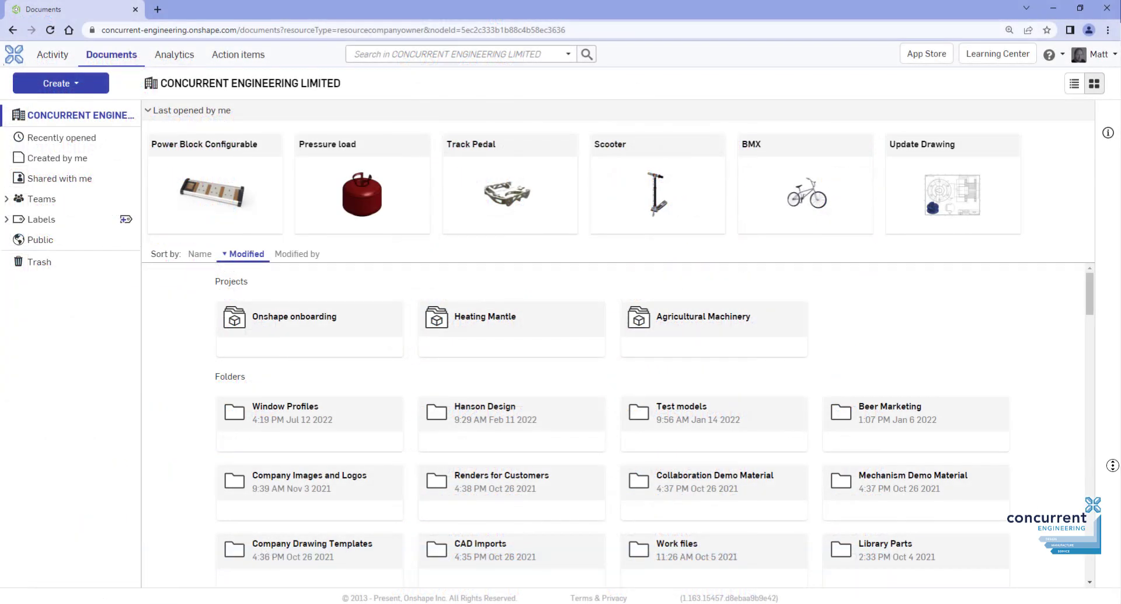
Scroll down the Documents page to reach the UMC-500 5-Axis Mill
{"action": "scroll", "coordinate": [1110, 488], "scroll_direction": "down", "scroll_amount": 4}
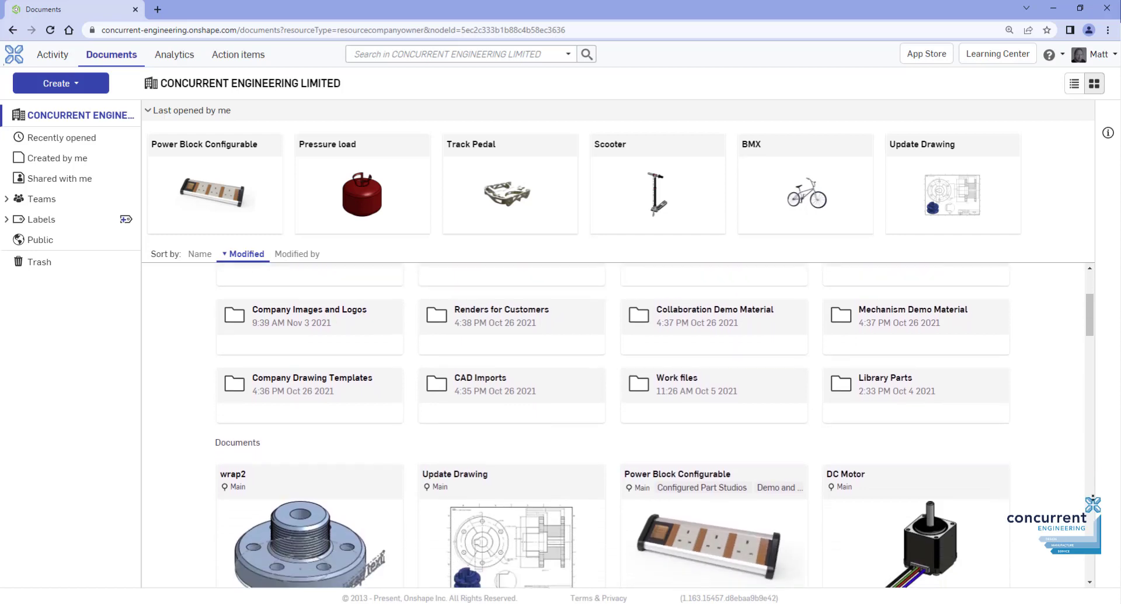
{"action": "scroll", "coordinate": [664, 419], "scroll_direction": "down", "scroll_amount": 4}
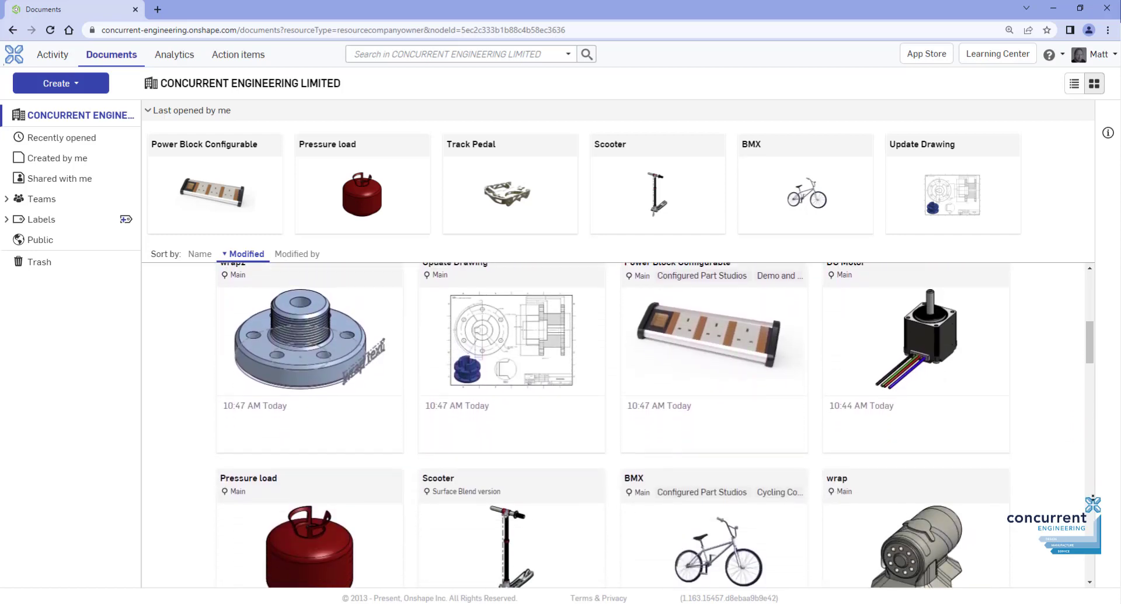
{"action": "scroll", "coordinate": [665, 419], "scroll_direction": "down", "scroll_amount": 4}
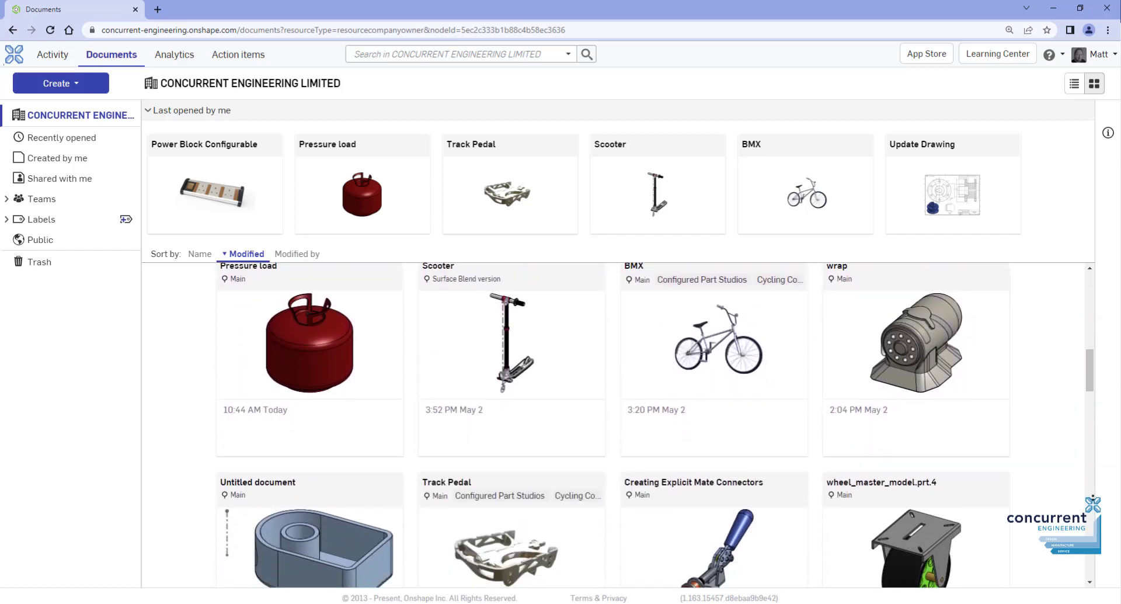
{"action": "scroll", "coordinate": [664, 419], "scroll_direction": "down", "scroll_amount": 4}
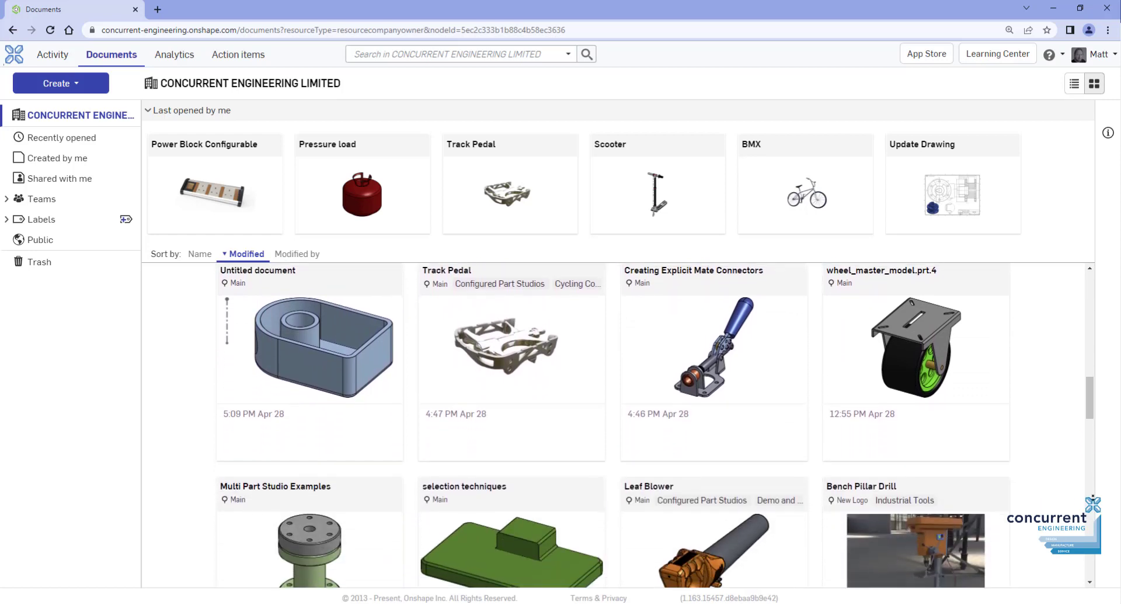
{"action": "scroll", "coordinate": [664, 418], "scroll_direction": "down", "scroll_amount": 4}
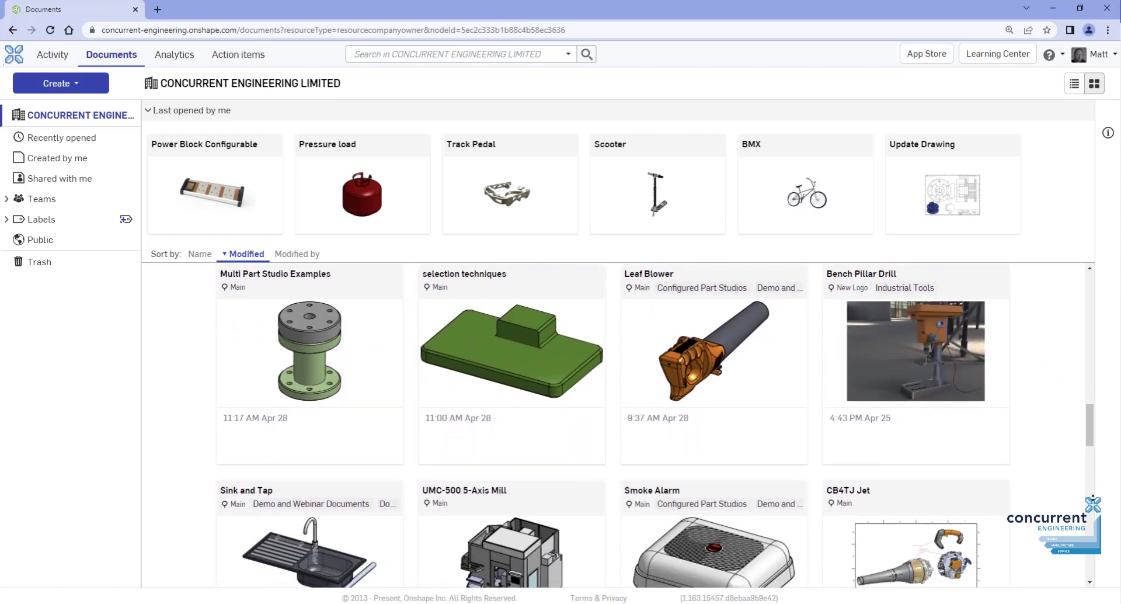
{"action": "scroll", "coordinate": [664, 418], "scroll_direction": "down", "scroll_amount": 4}
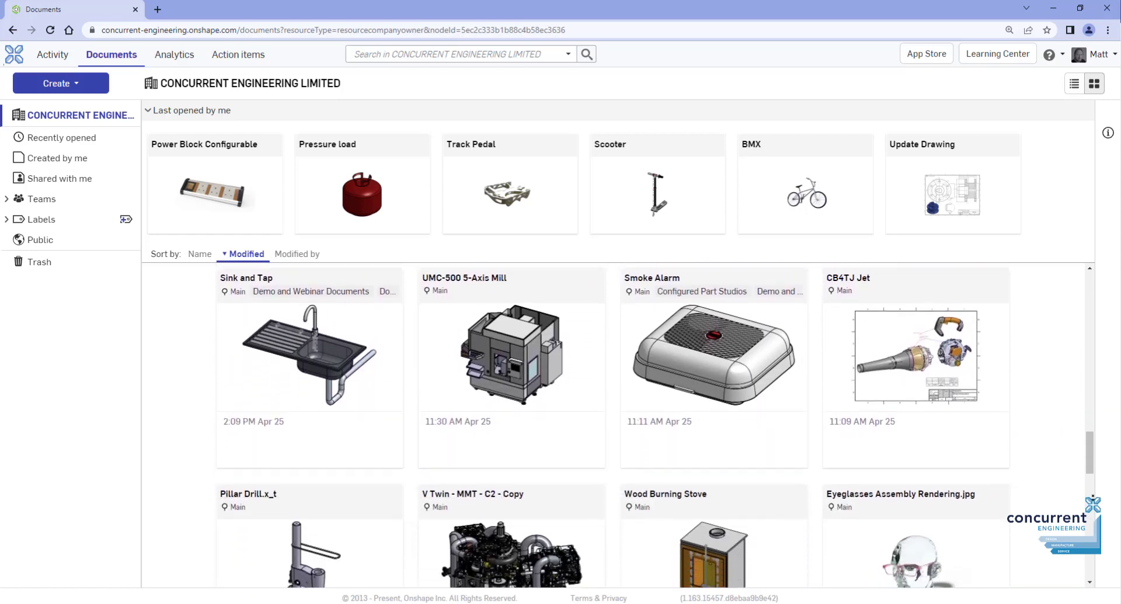
{"action": "scroll", "coordinate": [664, 419], "scroll_direction": "down", "scroll_amount": 4}
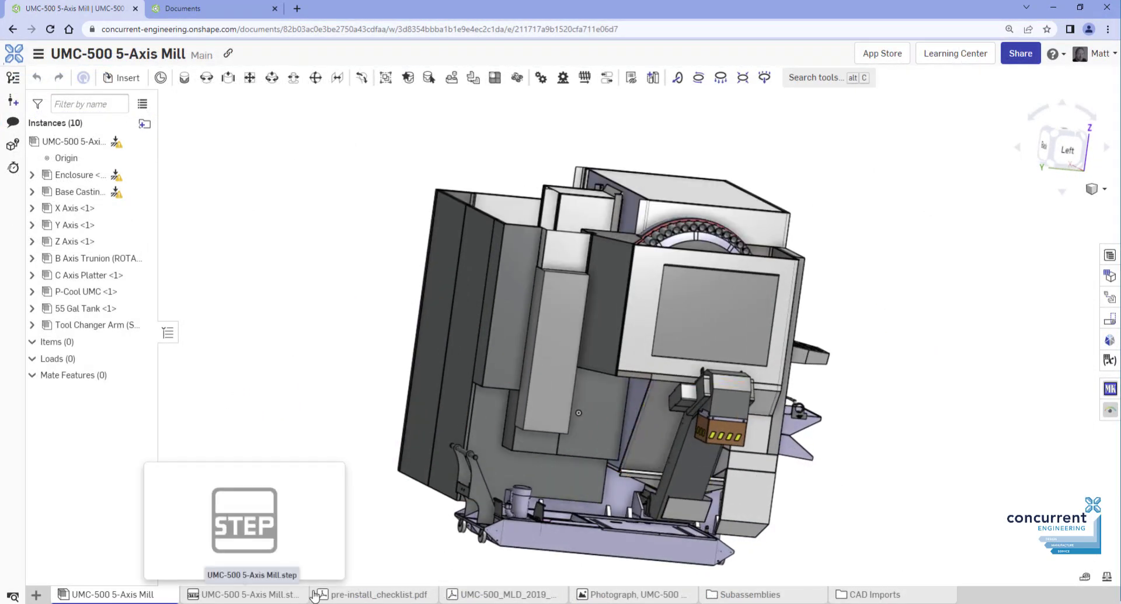
View the pre-install_checklist.pdf and layout PDF tabs, then scroll through Documents
{"action": "left_click", "coordinate": [321, 595]}
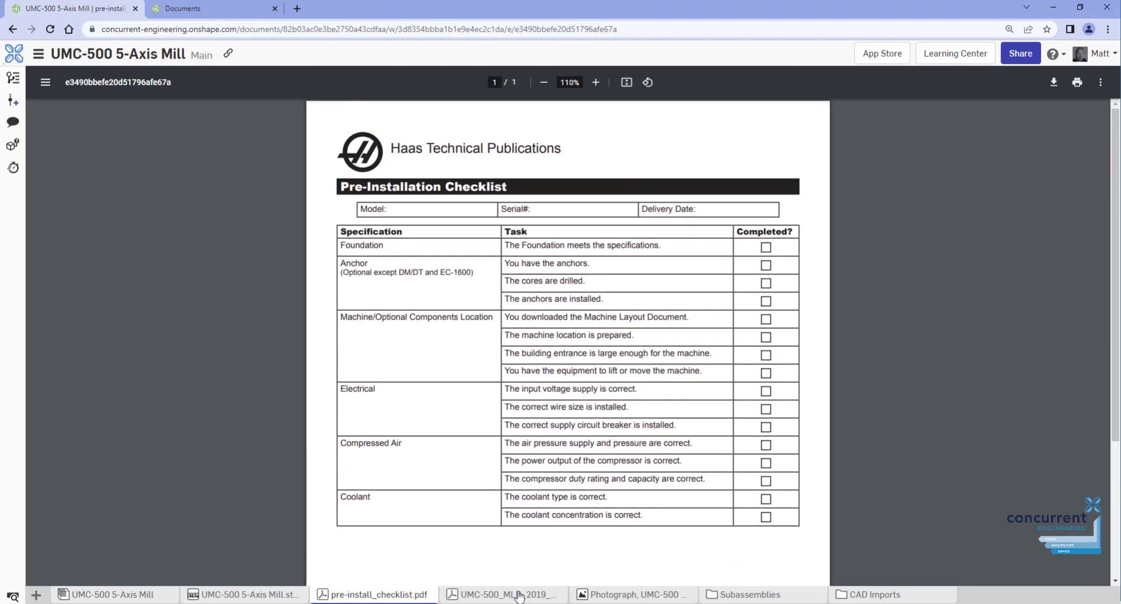
{"action": "left_click", "coordinate": [519, 594]}
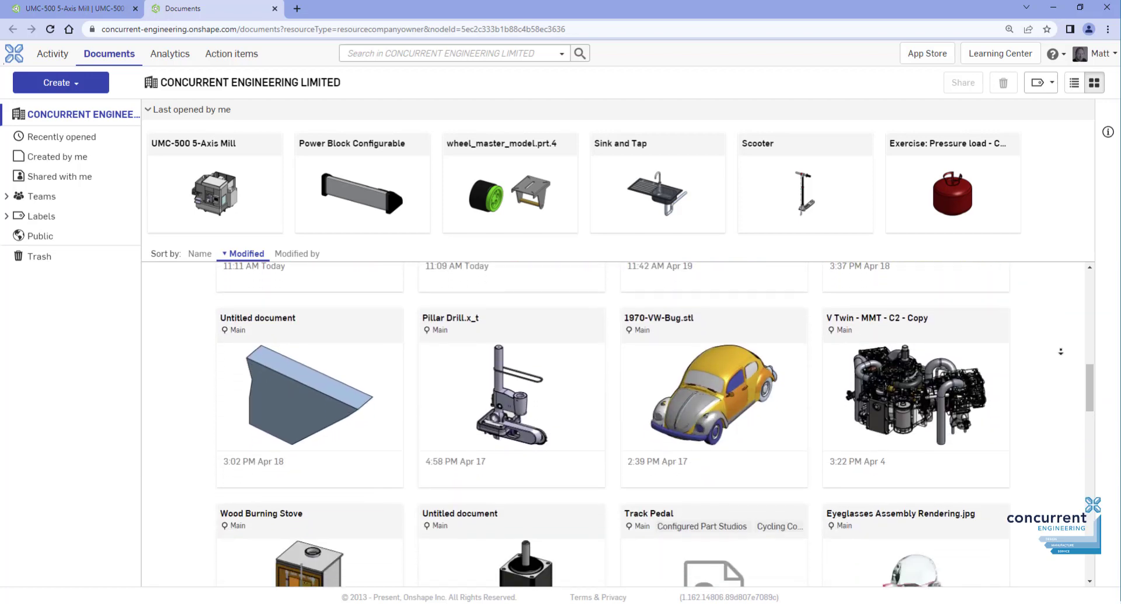
{"action": "scroll", "coordinate": [1061, 351], "scroll_direction": "down", "scroll_amount": 3}
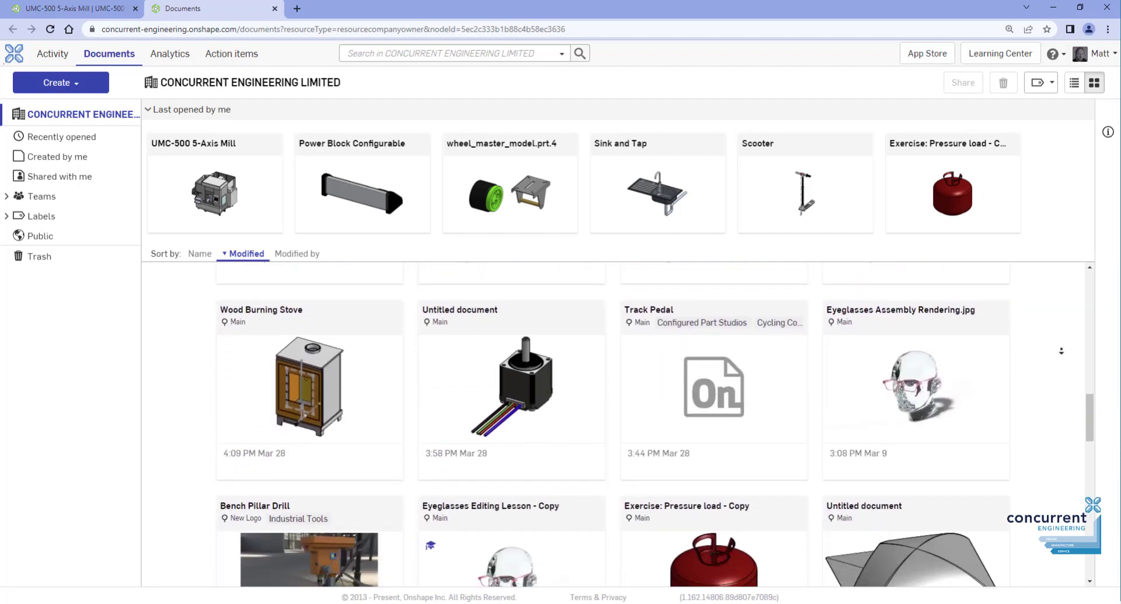
{"action": "scroll", "coordinate": [1061, 351], "scroll_direction": "down", "scroll_amount": 3}
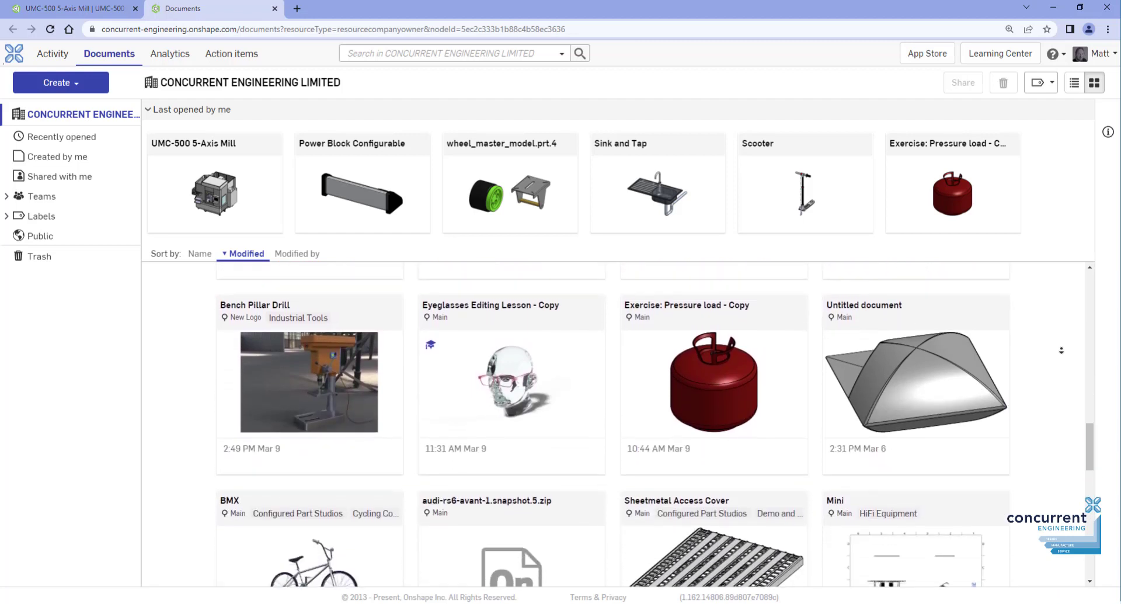
{"action": "scroll", "coordinate": [1061, 351], "scroll_direction": "down", "scroll_amount": 3}
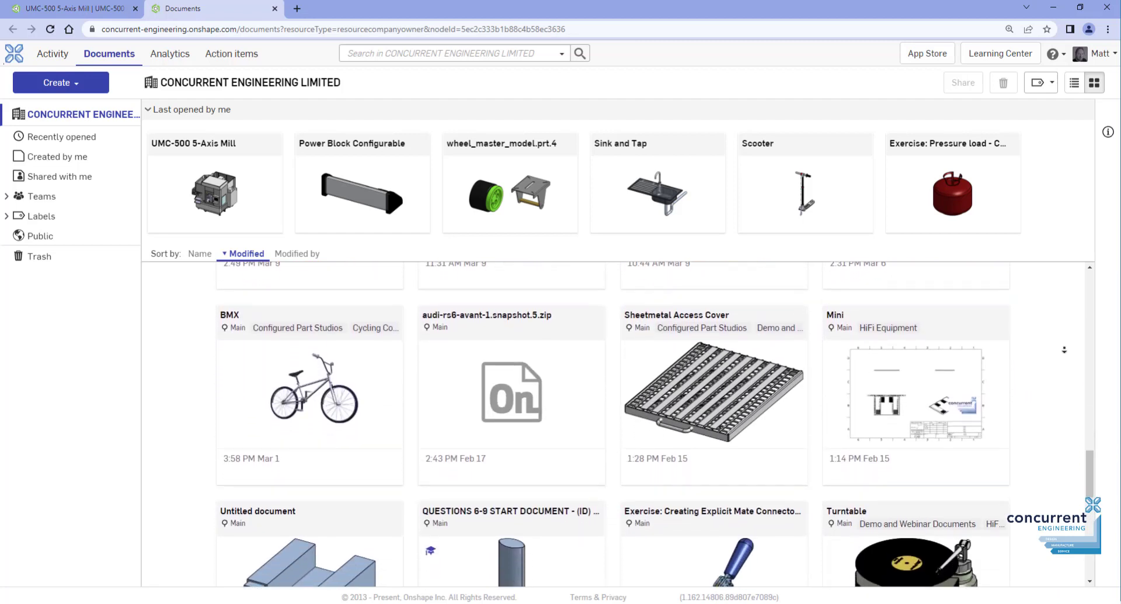
{"action": "scroll", "coordinate": [1064, 349], "scroll_direction": "down", "scroll_amount": 1}
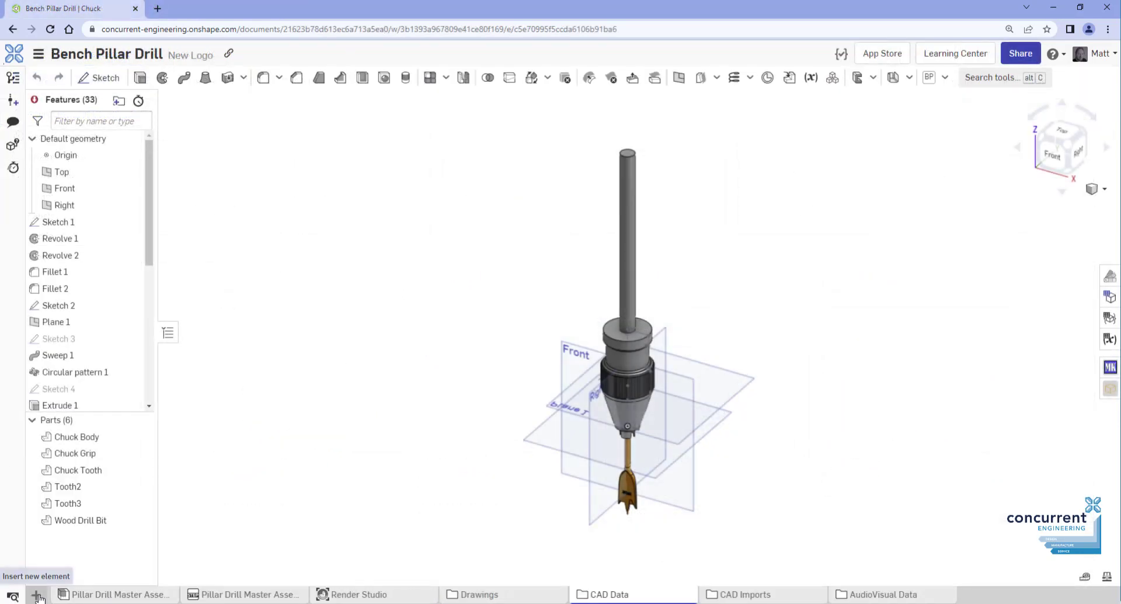
Move the Pillar Drill Master Assembly tab into the Assemblies folder
{"action": "left_click", "coordinate": [37, 595]}
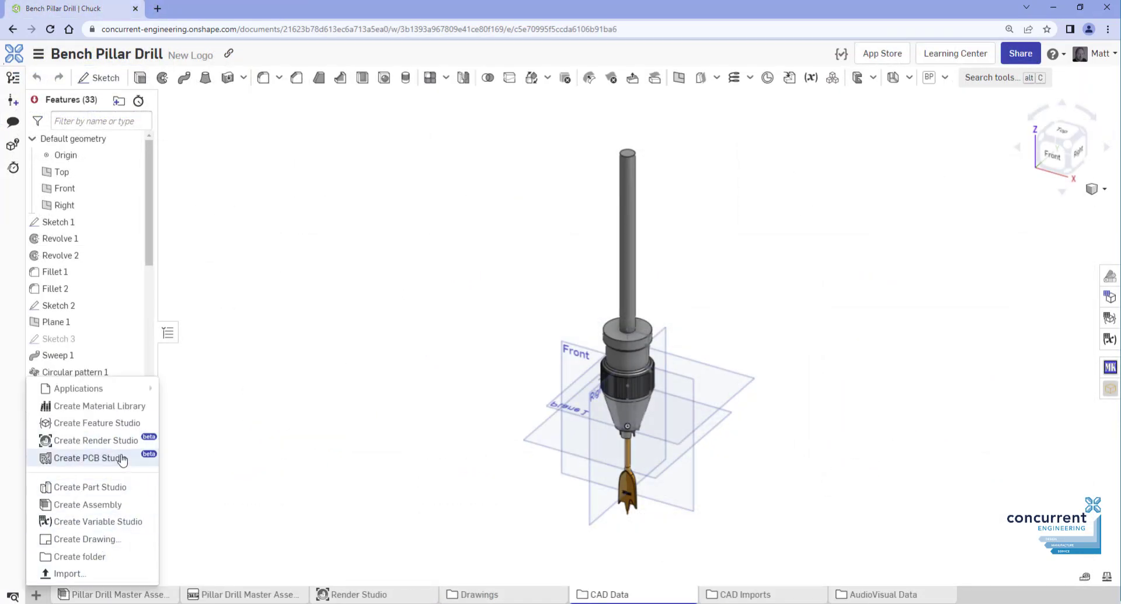
{"action": "left_click", "coordinate": [100, 556]}
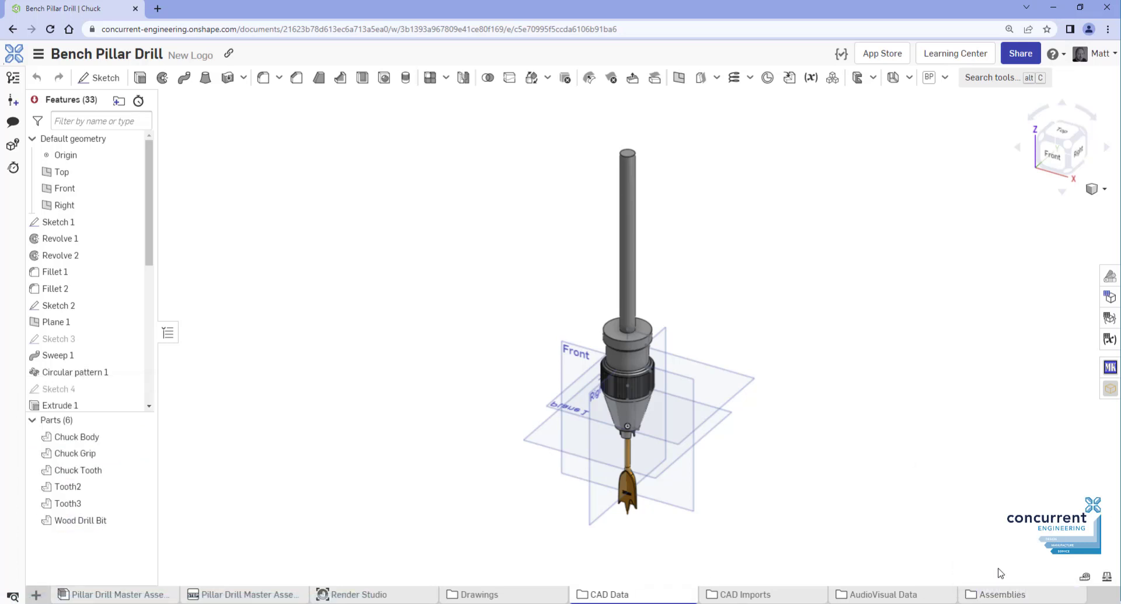
{"action": "left_click_drag", "start_coordinate": [181, 594], "coordinate": [965, 566]}
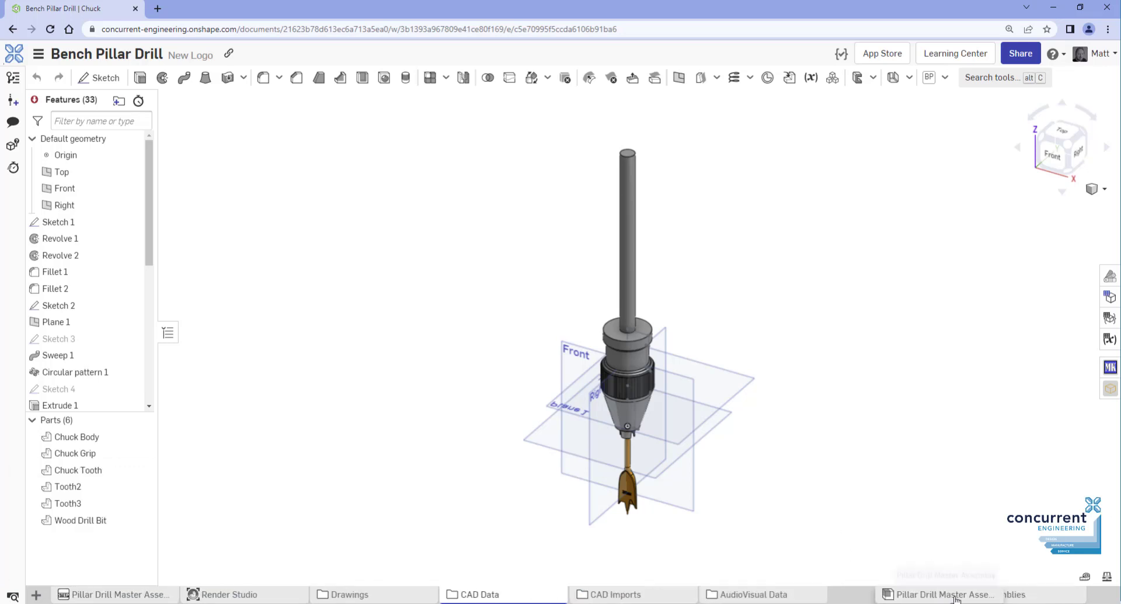
{"action": "left_click_drag", "start_coordinate": [621, 548], "coordinate": [876, 585]}
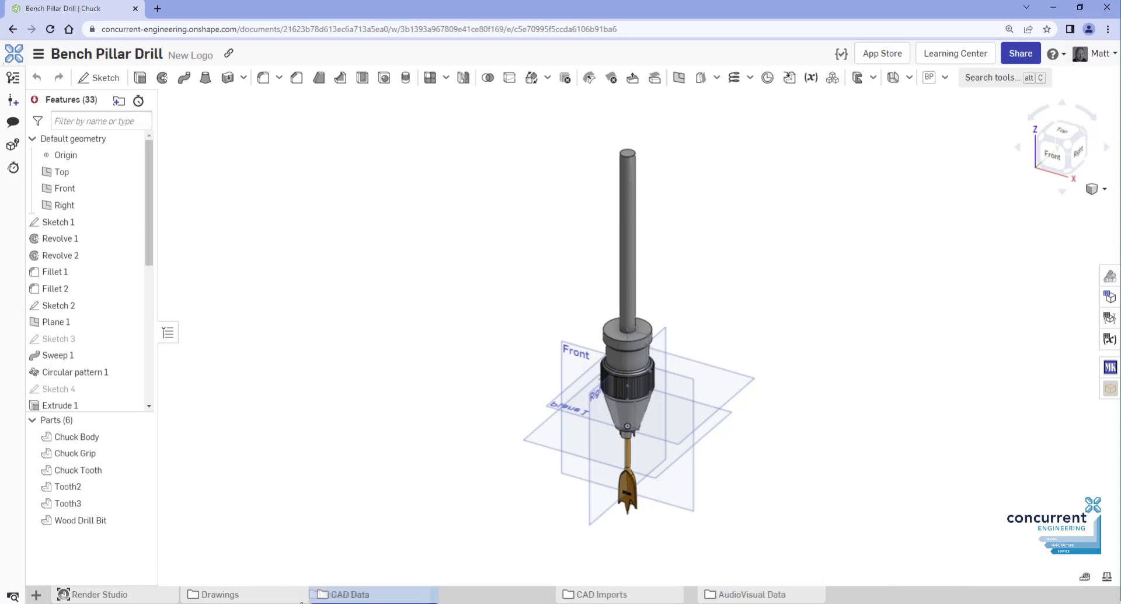
Browse the Assemblies and CAD Data folders, then open the Drawings folder
{"action": "left_click", "coordinate": [255, 601]}
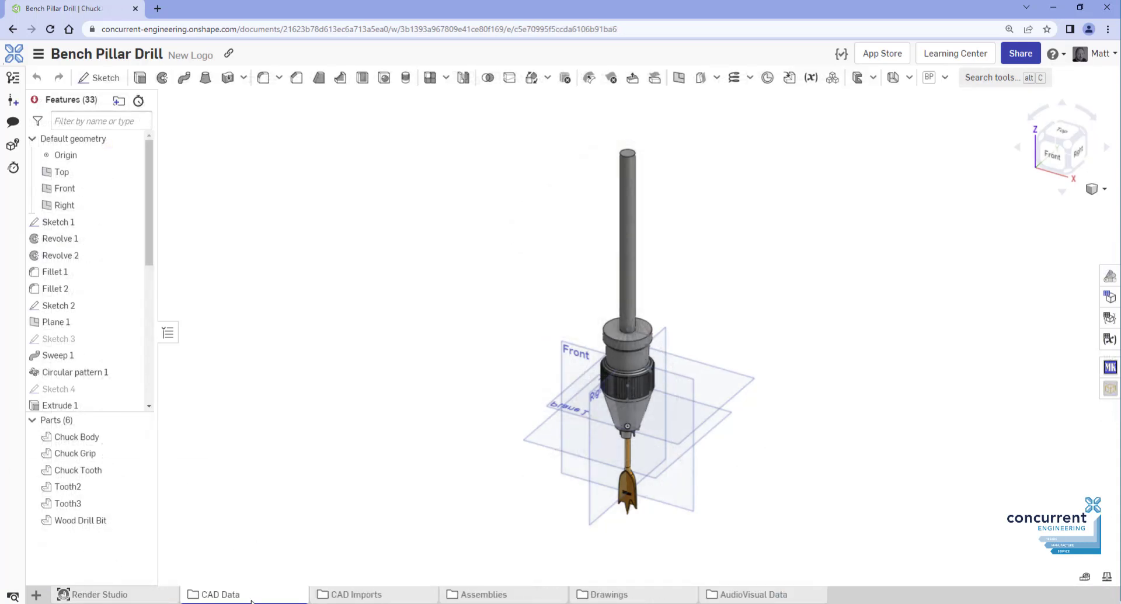
{"action": "left_click", "coordinate": [252, 600]}
{"action": "left_click", "coordinate": [60, 595]}
{"action": "left_click", "coordinate": [465, 595]}
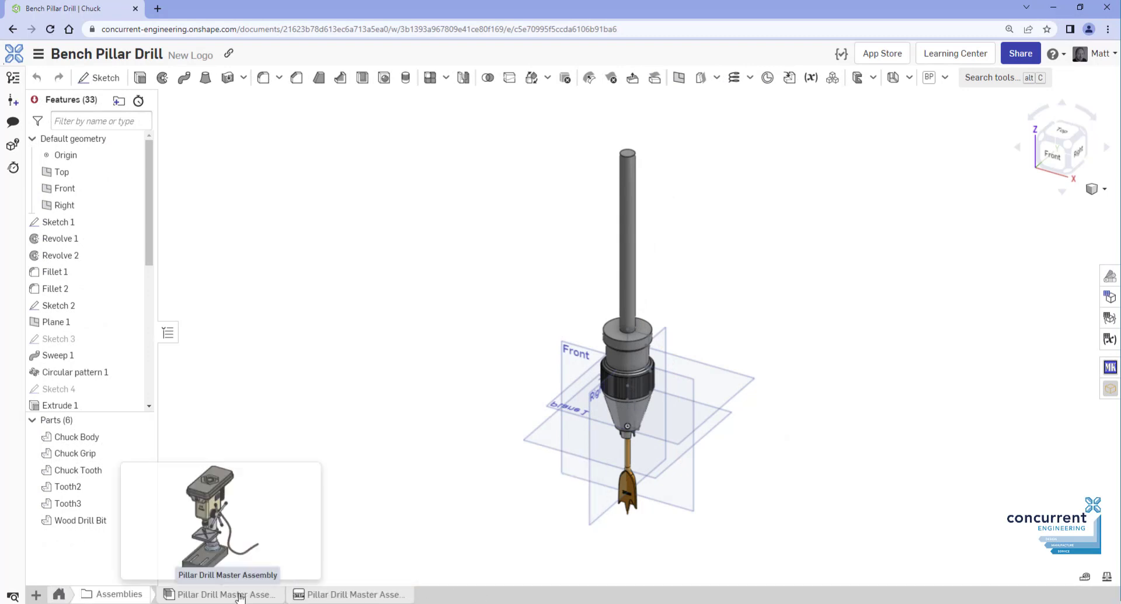
{"action": "left_click", "coordinate": [59, 594]}
{"action": "left_click", "coordinate": [591, 595]}
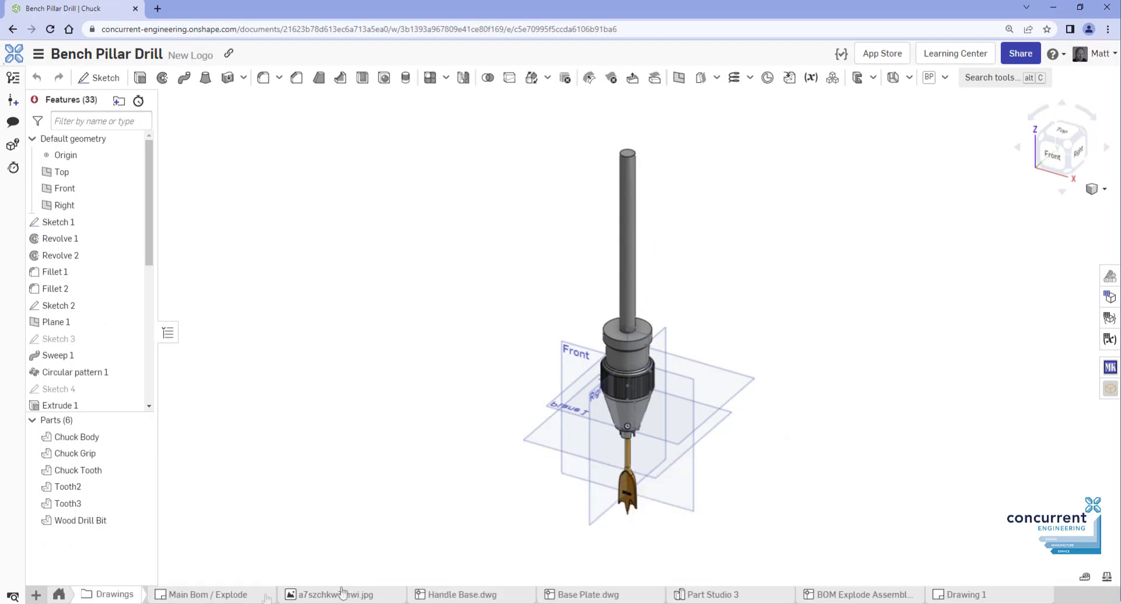
View the Main Bom / Explode drawing, Handle Base.dwg and both pillar drill renders
{"action": "left_click", "coordinate": [231, 595]}
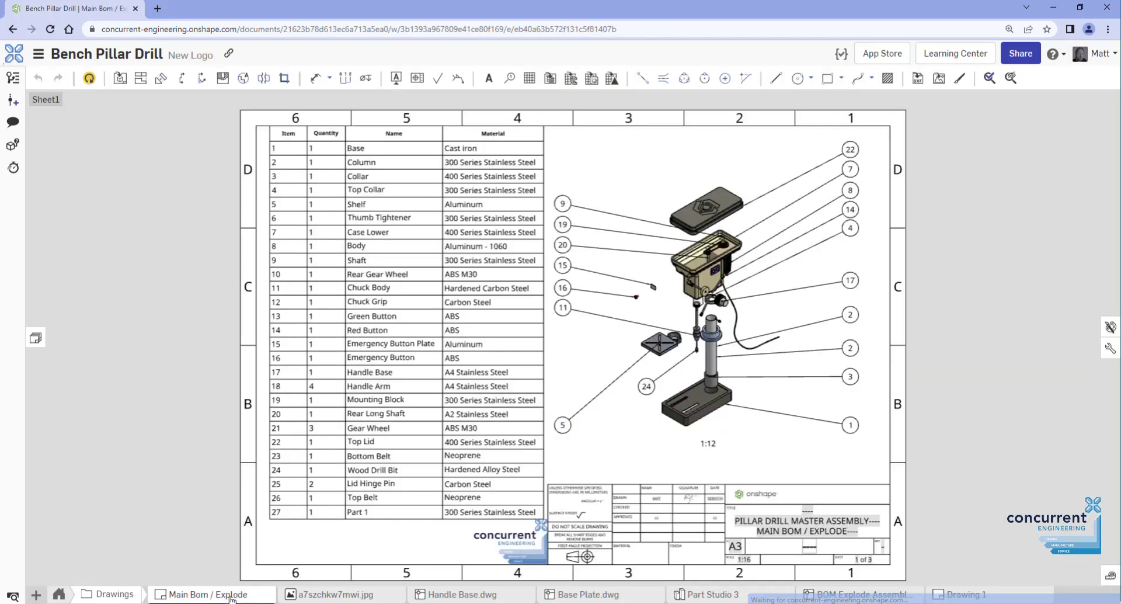
{"action": "left_click", "coordinate": [506, 596]}
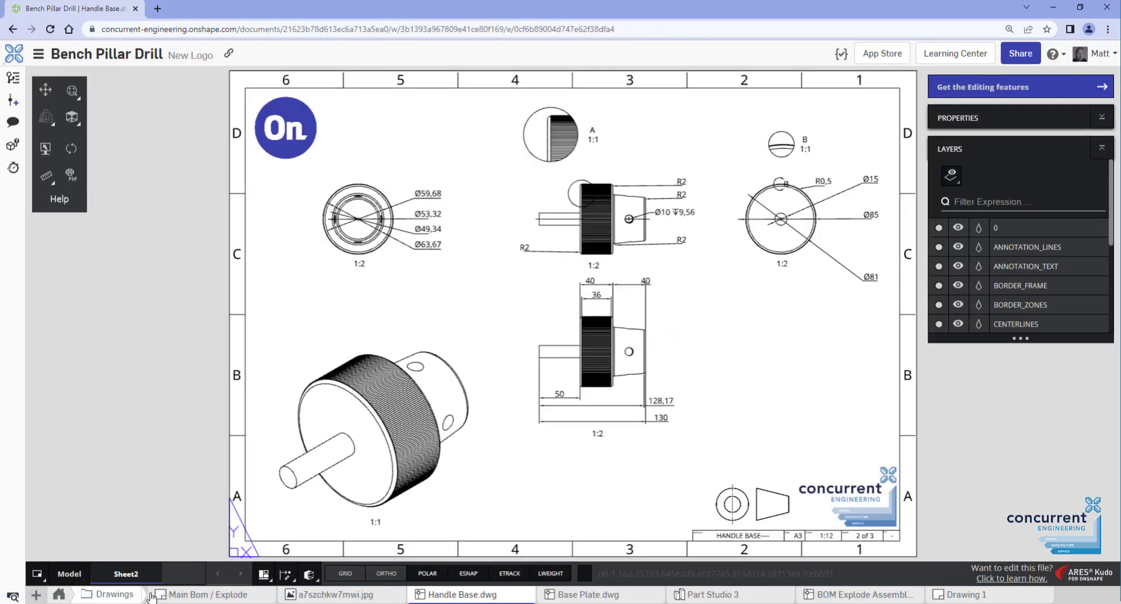
{"action": "left_click", "coordinate": [61, 595]}
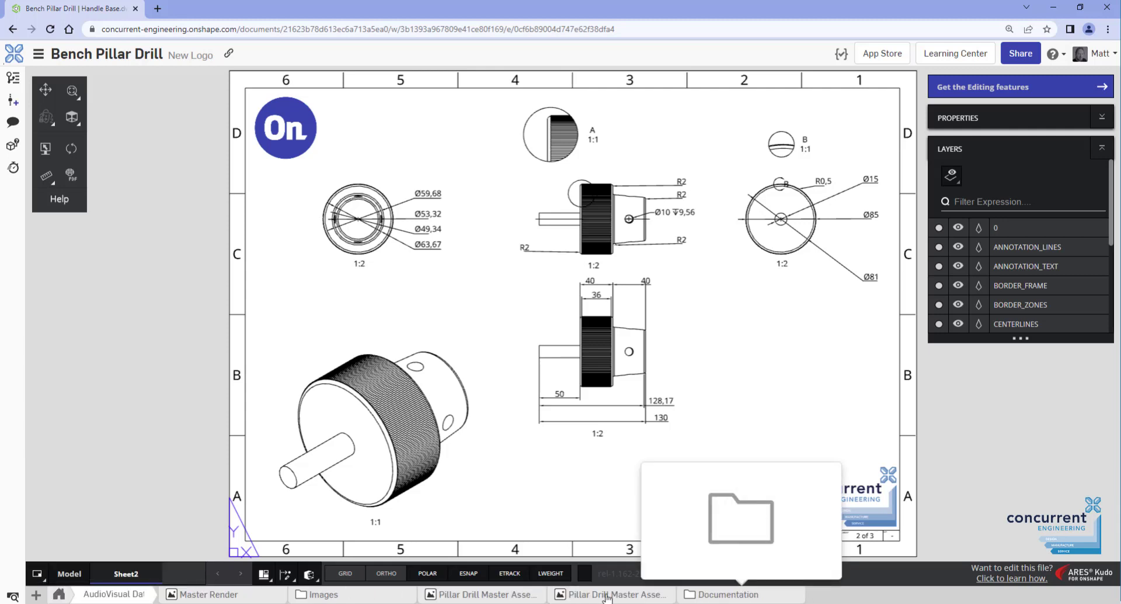
{"action": "left_click", "coordinate": [471, 595]}
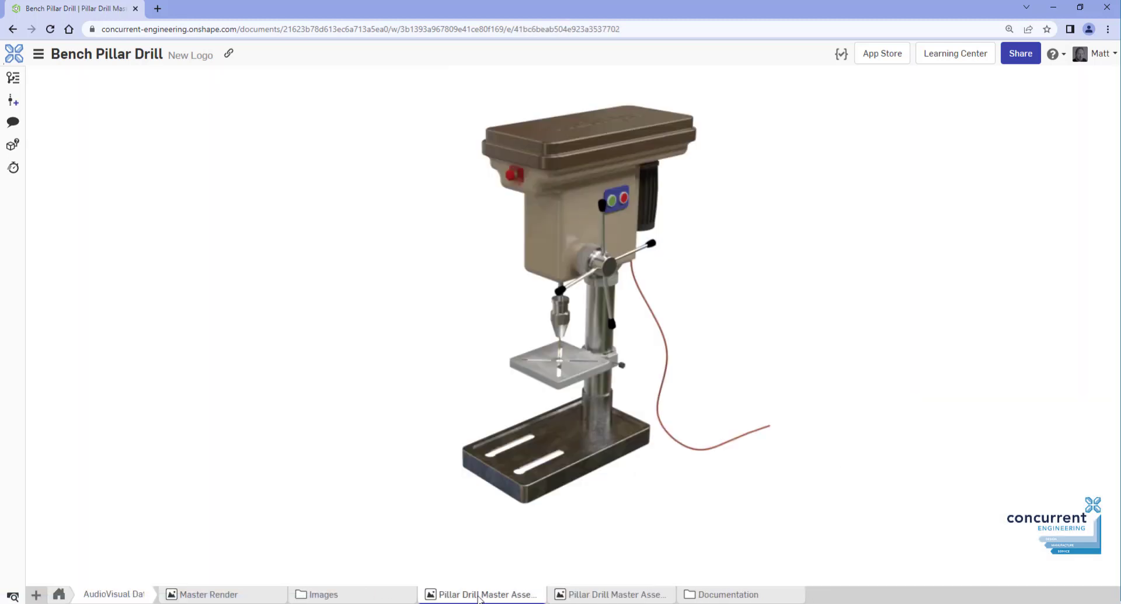
{"action": "left_click", "coordinate": [594, 596]}
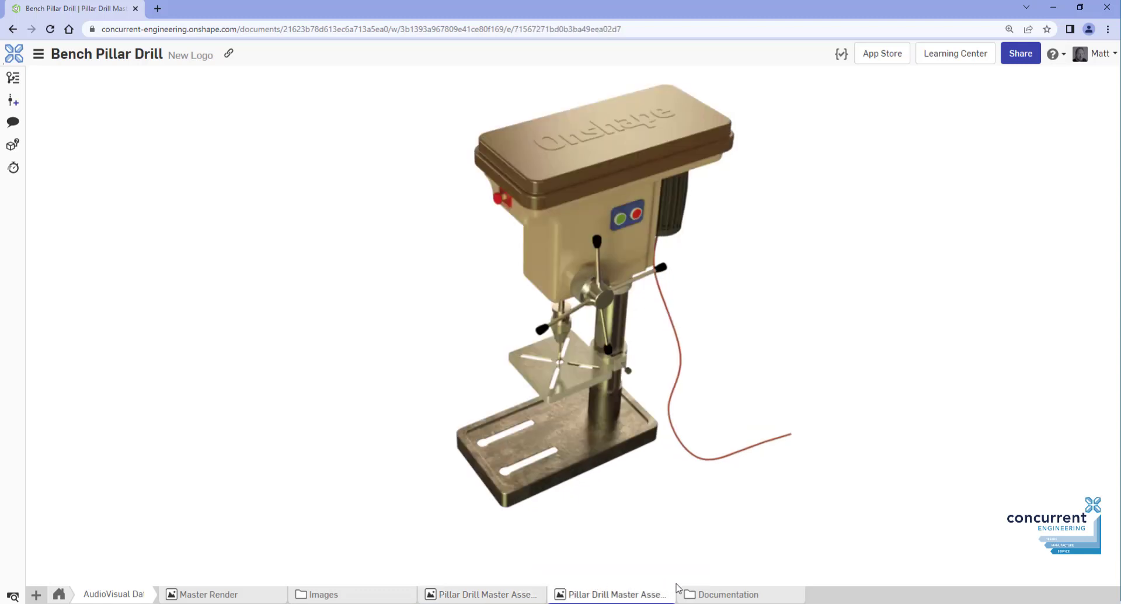
Open pillar drill advert ppt.pdf and the CE Tools instructions PDF from Documentation
{"action": "left_click", "coordinate": [718, 596]}
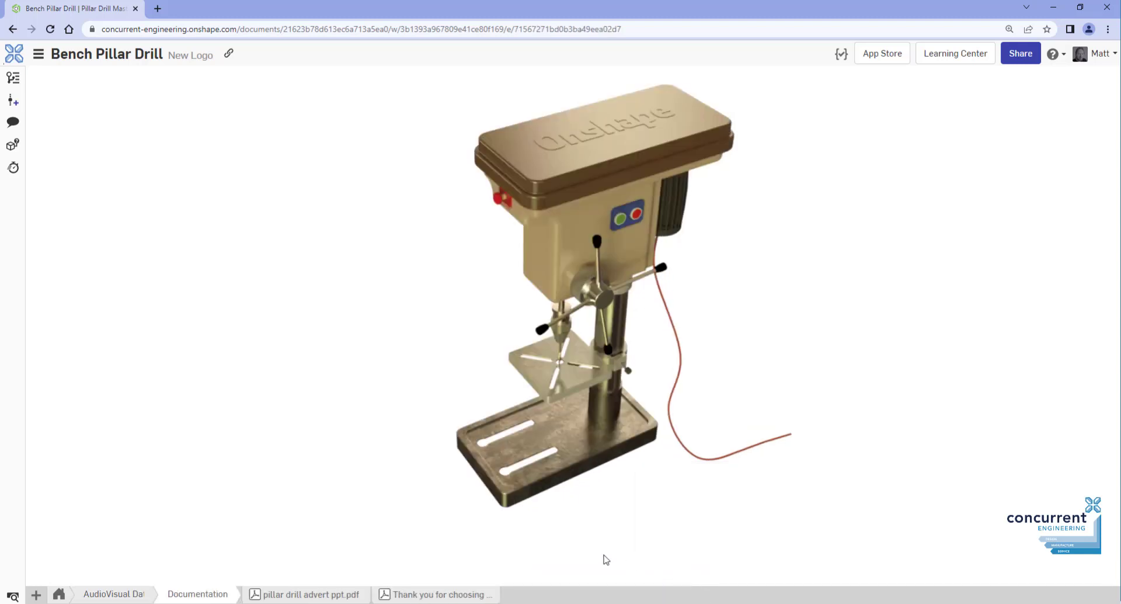
{"action": "left_click", "coordinate": [326, 595]}
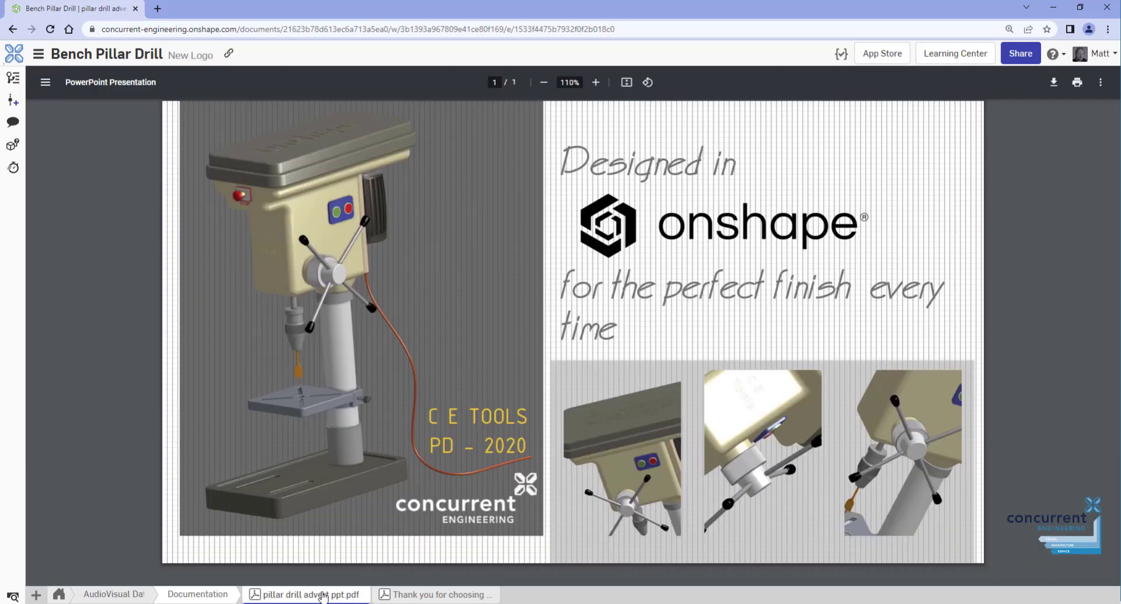
{"action": "left_click", "coordinate": [439, 594]}
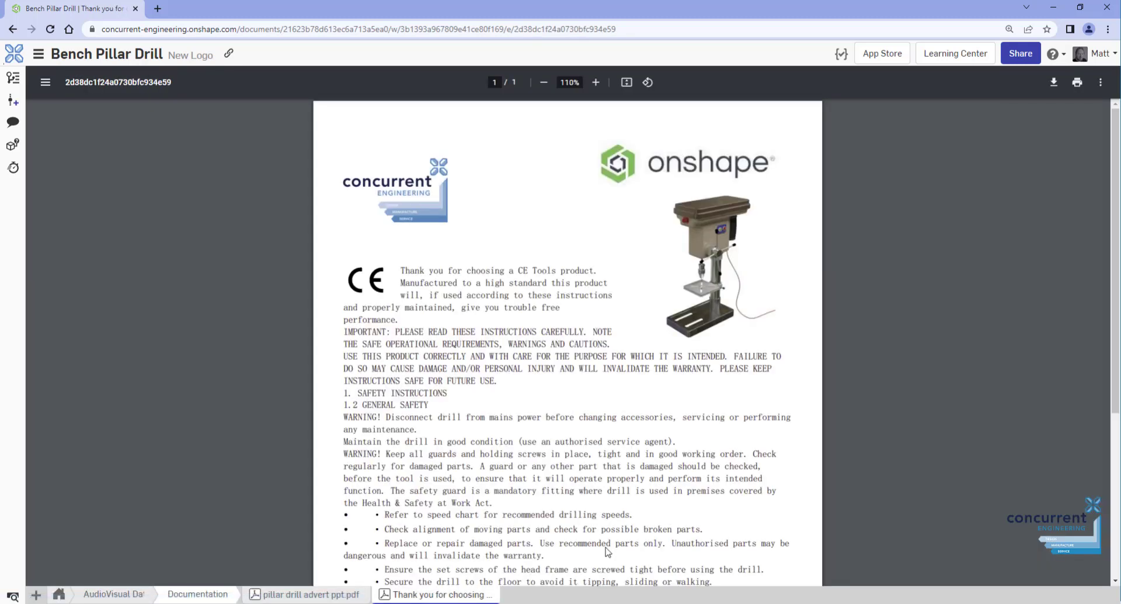
{"action": "scroll", "coordinate": [695, 411], "scroll_direction": "down", "scroll_amount": 4}
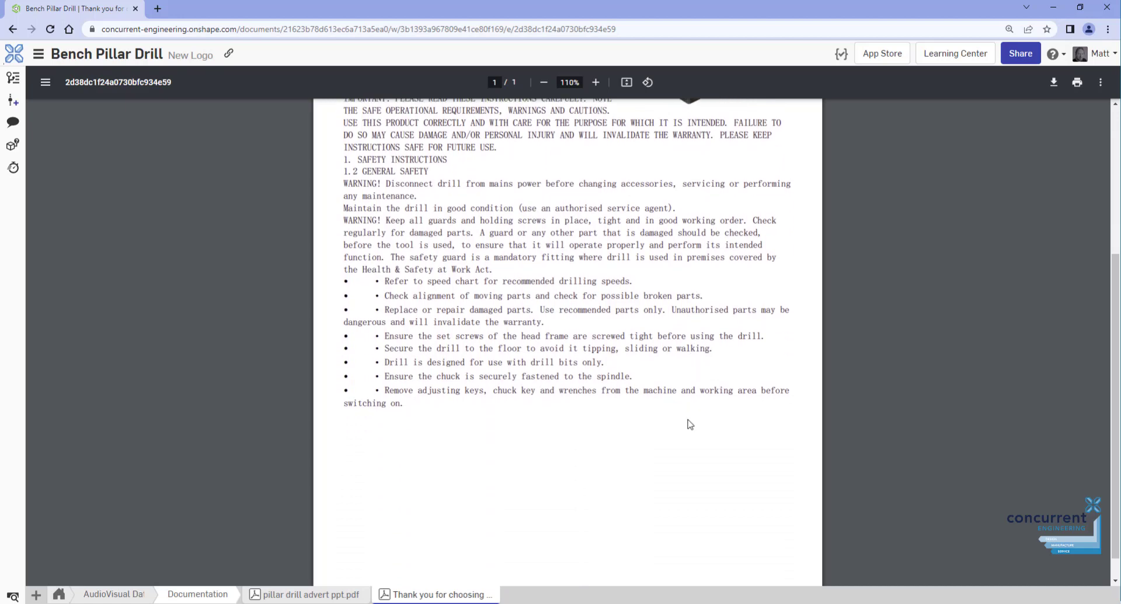
{"action": "scroll", "coordinate": [678, 420], "scroll_direction": "up", "scroll_amount": 4}
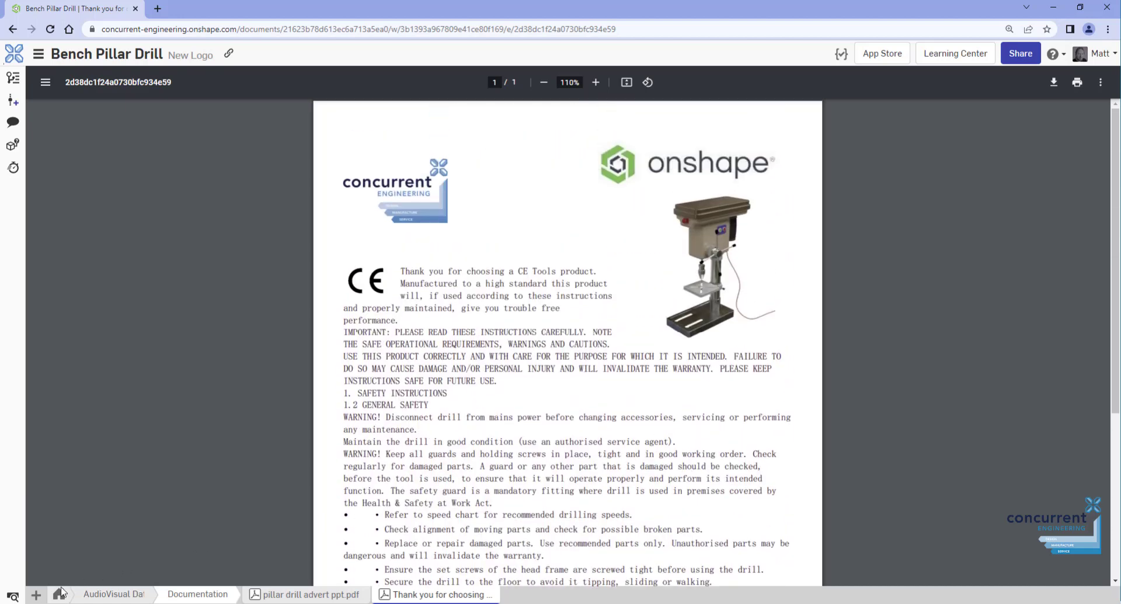
{"action": "scroll", "coordinate": [58, 595], "scroll_direction": "up", "scroll_amount": 5}
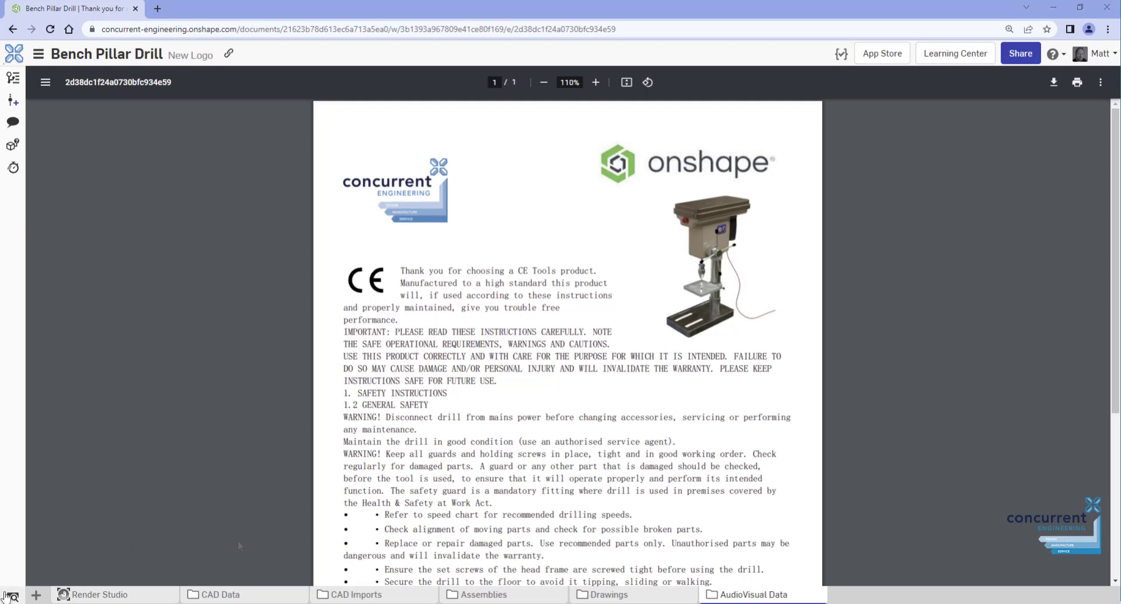
In the tabs manager, expand and collapse the CAD Data, Assemblies, Drawings and AudioVisual Data folders
{"action": "left_click", "coordinate": [12, 595]}
{"action": "scroll", "coordinate": [221, 416], "scroll_direction": "up", "scroll_amount": 3}
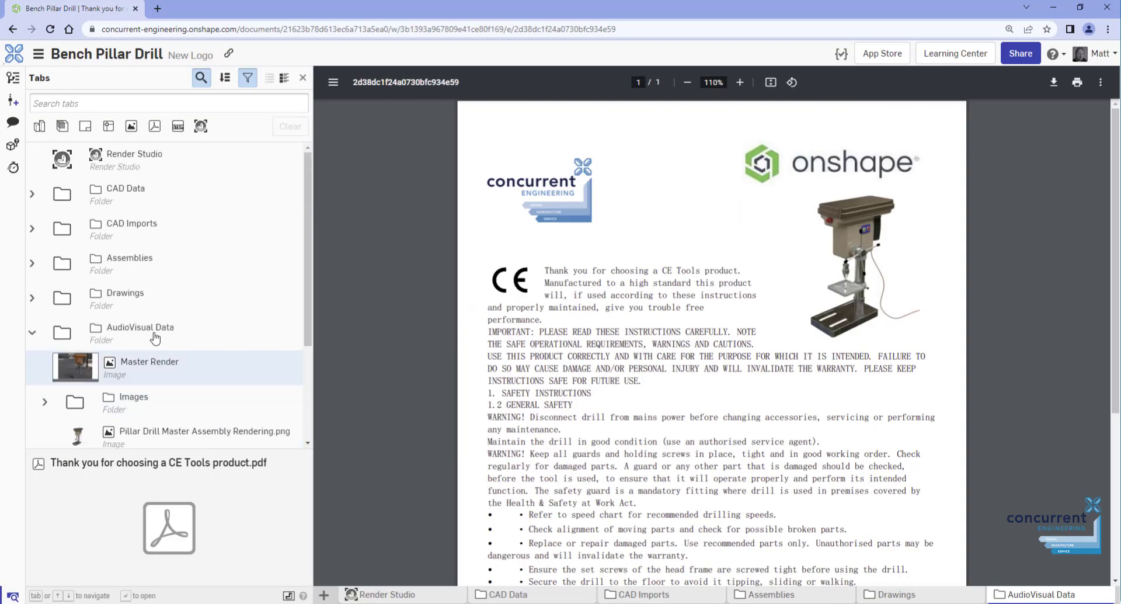
{"action": "left_click", "coordinate": [32, 197]}
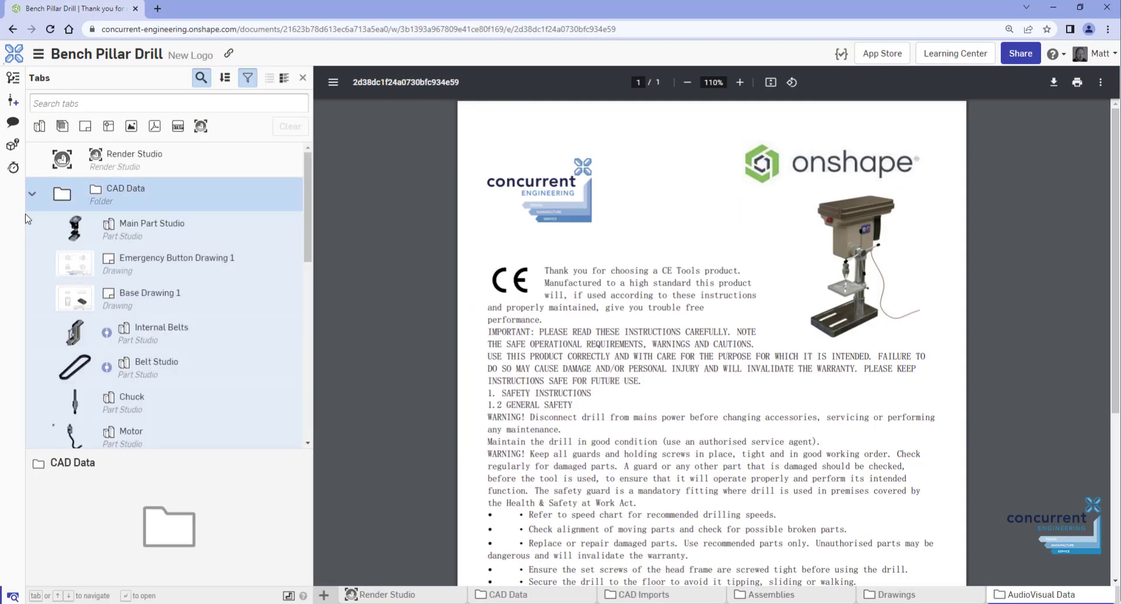
{"action": "left_click", "coordinate": [32, 196]}
{"action": "left_click", "coordinate": [32, 263]}
{"action": "left_click", "coordinate": [32, 262]}
{"action": "left_click", "coordinate": [32, 298]}
{"action": "left_click", "coordinate": [32, 299]}
{"action": "left_click", "coordinate": [32, 333]}
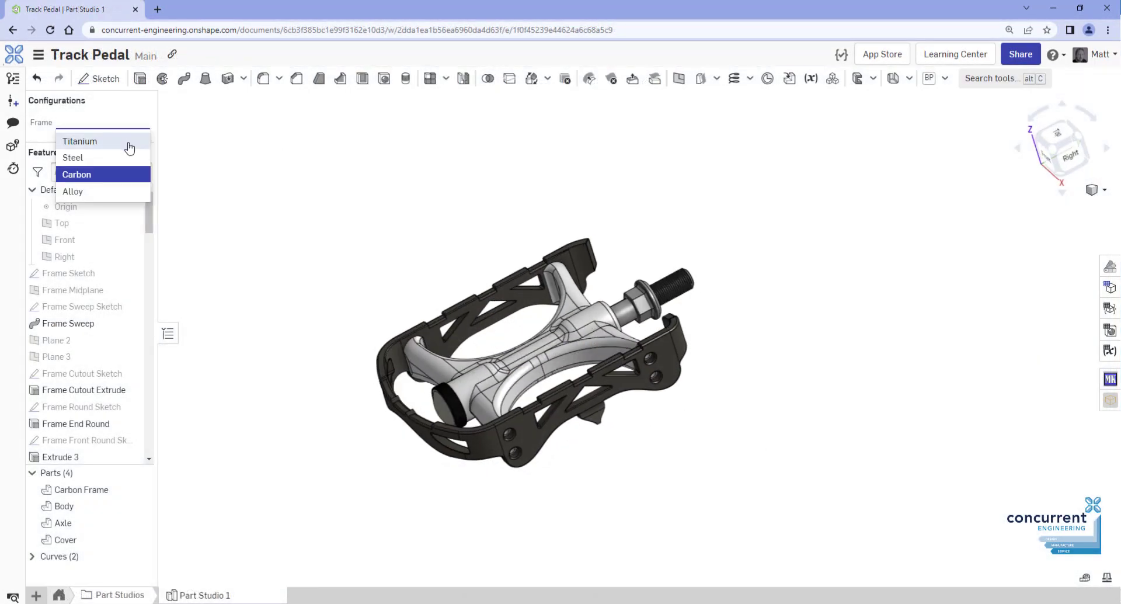
Set the pedal frame to Titanium and view Assembly 1 Drawing 1 and Pedal Advert.pdf
{"action": "left_click", "coordinate": [130, 148]}
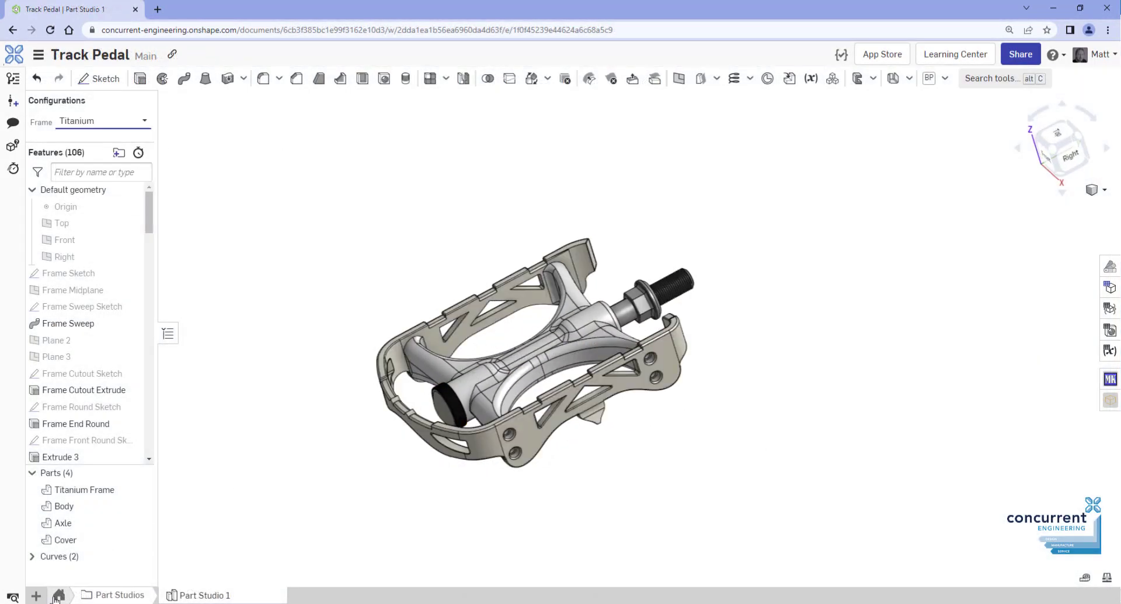
{"action": "left_click", "coordinate": [57, 595]}
{"action": "left_click", "coordinate": [344, 597]}
{"action": "left_click", "coordinate": [234, 597]}
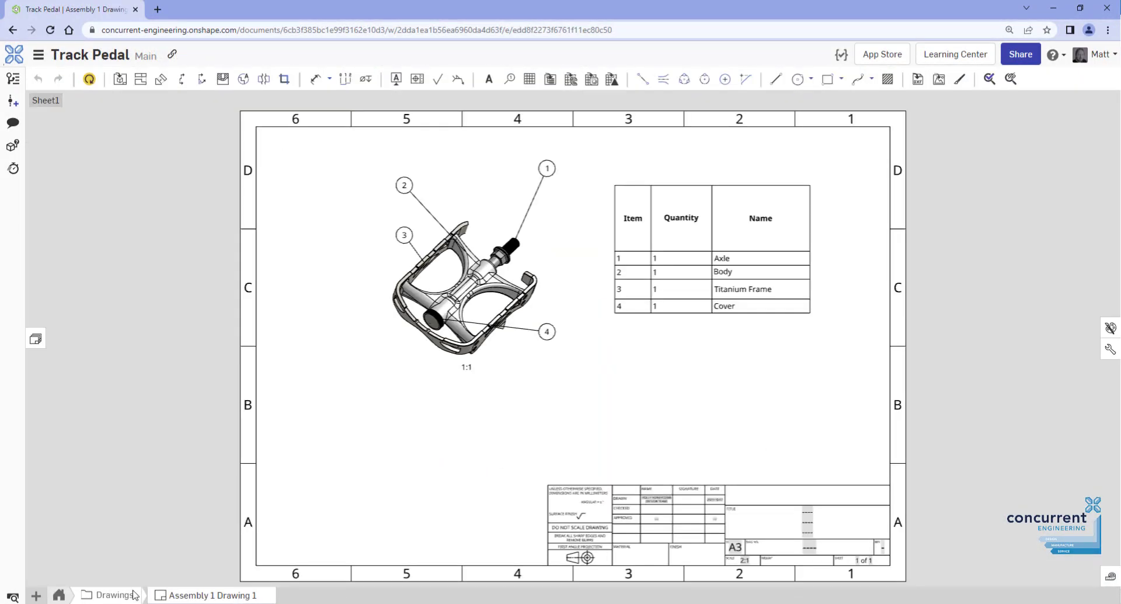
{"action": "left_click", "coordinate": [115, 596]}
{"action": "left_click", "coordinate": [612, 597]}
{"action": "left_click", "coordinate": [214, 595]}
In Demo Assembly, replicate the countersunk screw into the matching holes of the pedal Body
{"action": "left_click", "coordinate": [59, 595]}
{"action": "left_click", "coordinate": [489, 596]}
{"action": "left_click", "coordinate": [260, 595]}
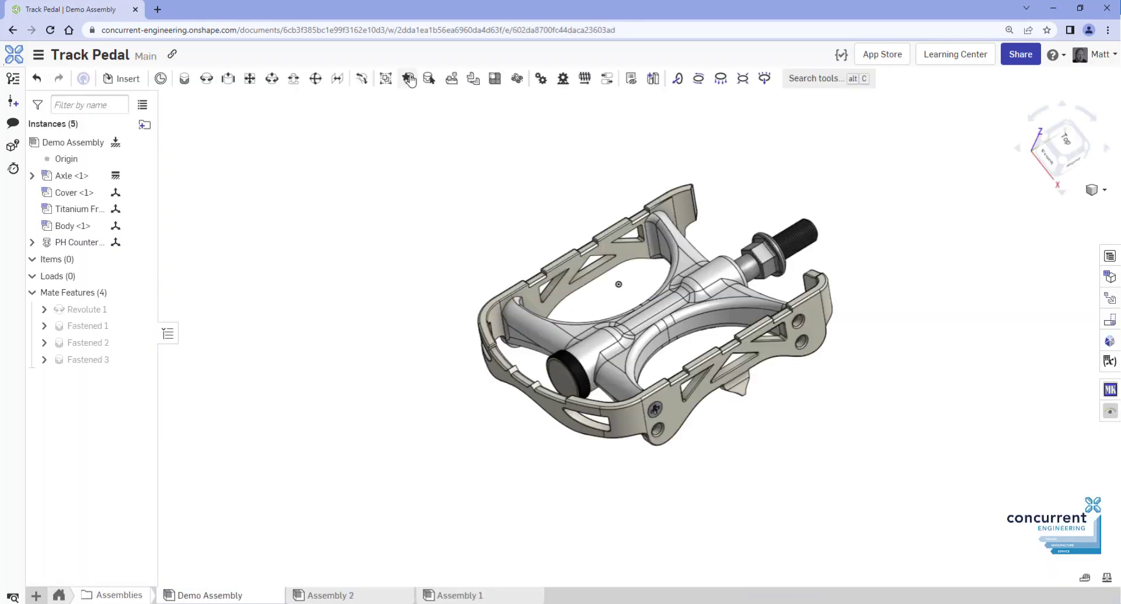
{"action": "left_click", "coordinate": [429, 79]}
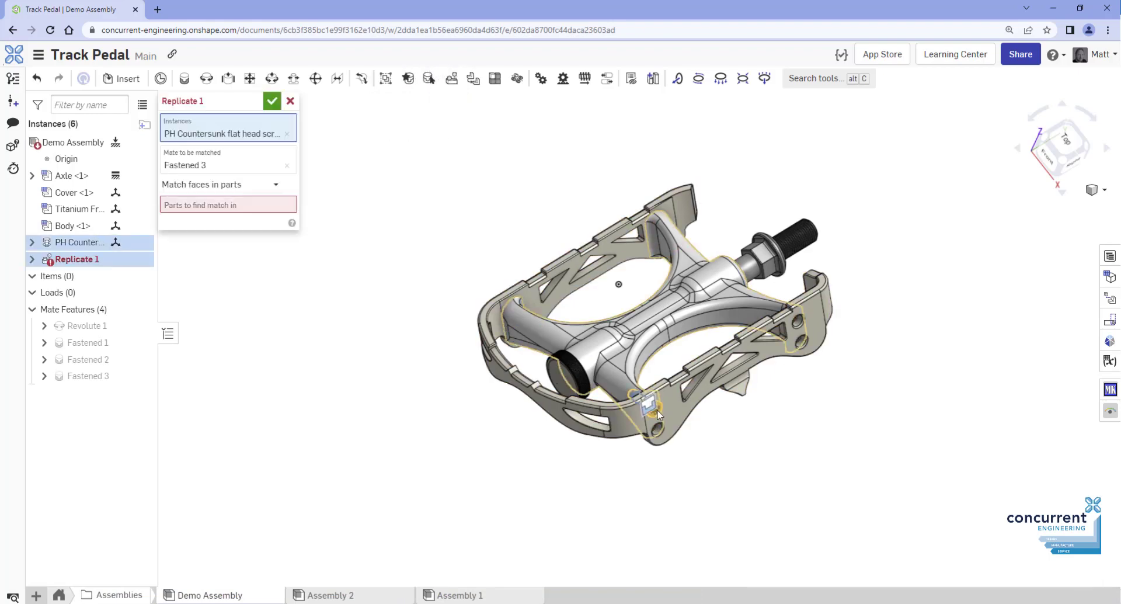
{"action": "left_click", "coordinate": [262, 207]}
{"action": "left_click", "coordinate": [514, 318]}
{"action": "scroll", "coordinate": [767, 422], "scroll_direction": "up", "scroll_amount": 3}
{"action": "left_click", "coordinate": [272, 100]}
{"action": "mouse_move", "coordinate": [612, 397]}
{"action": "right_mouse_down"}
{"action": "mouse_move", "coordinate": [713, 383]}
{"action": "mouse_move", "coordinate": [684, 373]}
{"action": "mouse_move", "coordinate": [621, 400]}
{"action": "right_mouse_up"}
View the rendered pedal Image and the Assembly 1 and Assembly 3 renderings
{"action": "left_click", "coordinate": [64, 595]}
{"action": "left_click", "coordinate": [218, 595]}
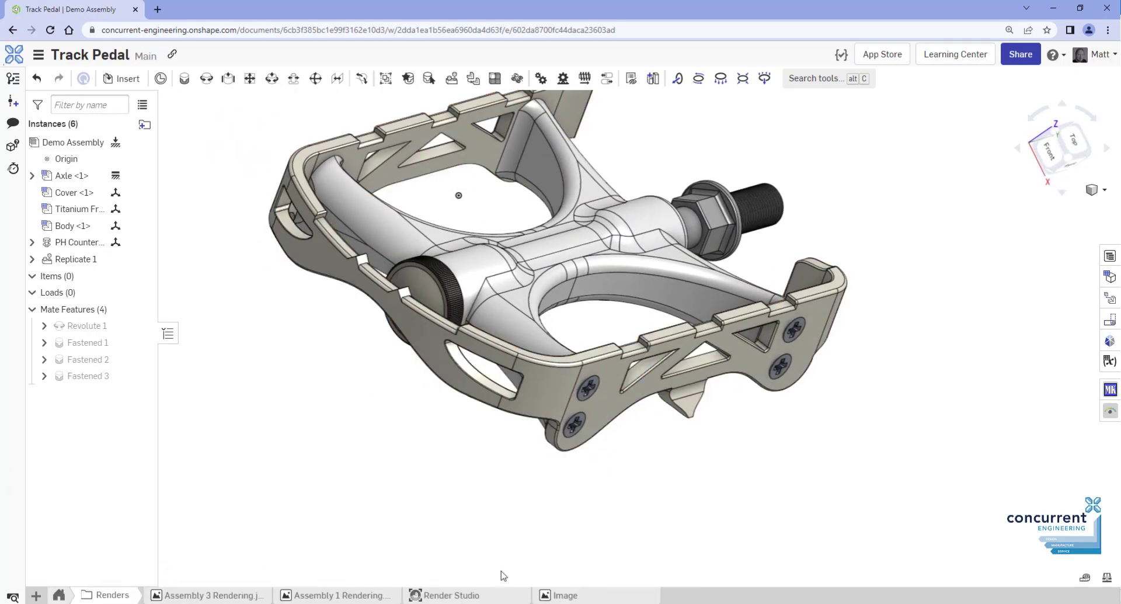
{"action": "left_click", "coordinate": [587, 597]}
{"action": "left_click", "coordinate": [359, 599]}
{"action": "left_click", "coordinate": [243, 595]}
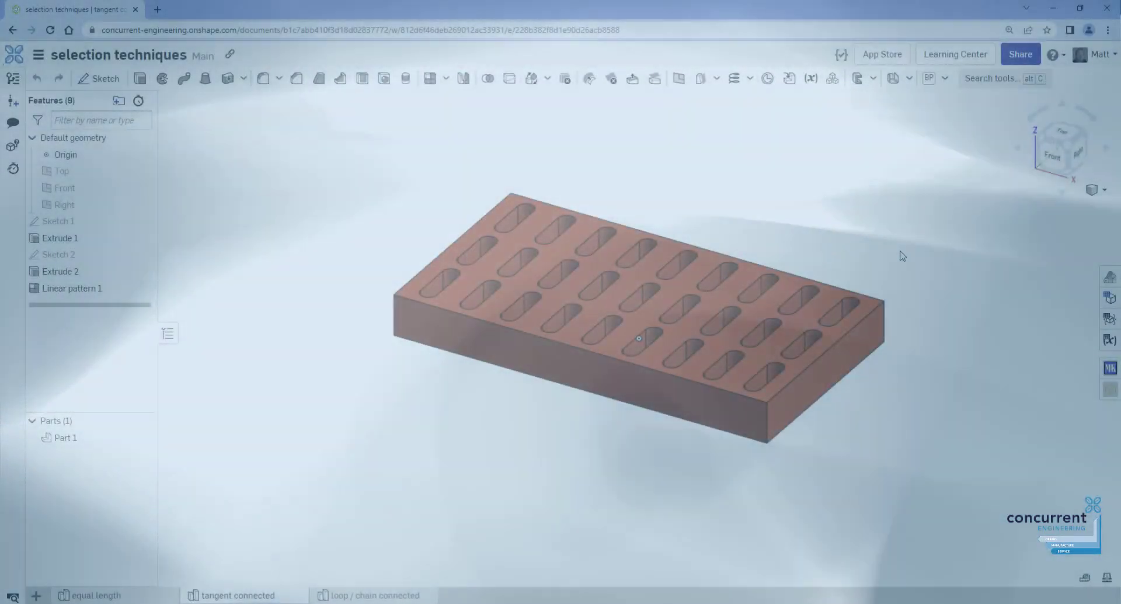
Create a selection of all patterned Pocket faces on the slotted block, seeded from one slot
{"action": "right_click", "coordinate": [897, 251]}
{"action": "mouse_move", "coordinate": [922, 275]}
{"action": "left_click", "coordinate": [966, 276]}
{"action": "left_click", "coordinate": [1035, 326]}
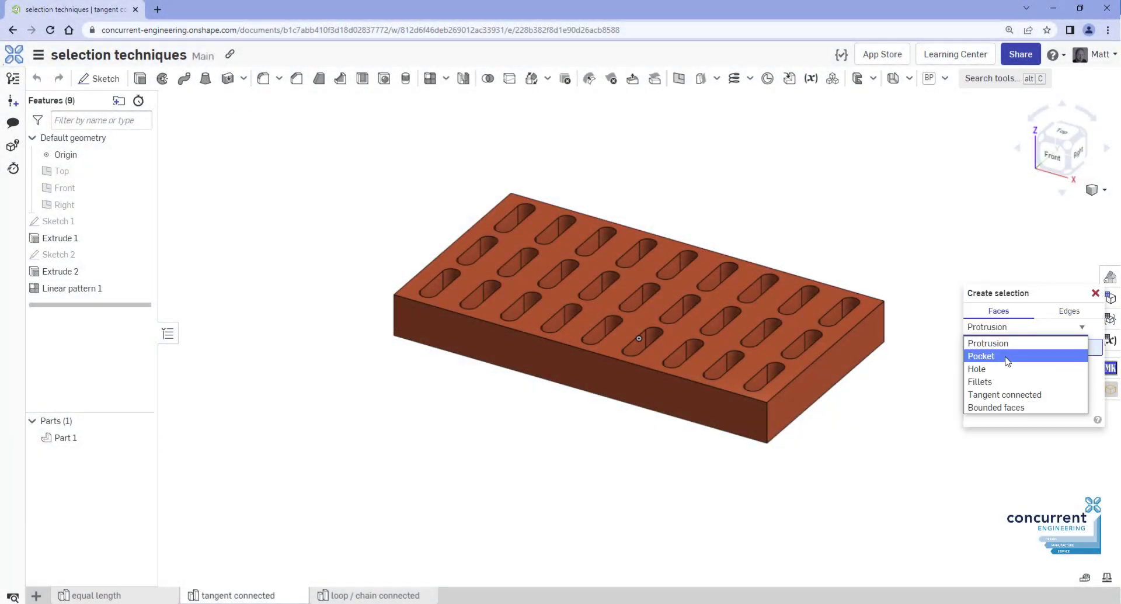
{"action": "left_click", "coordinate": [1005, 356]}
{"action": "left_click", "coordinate": [836, 319]}
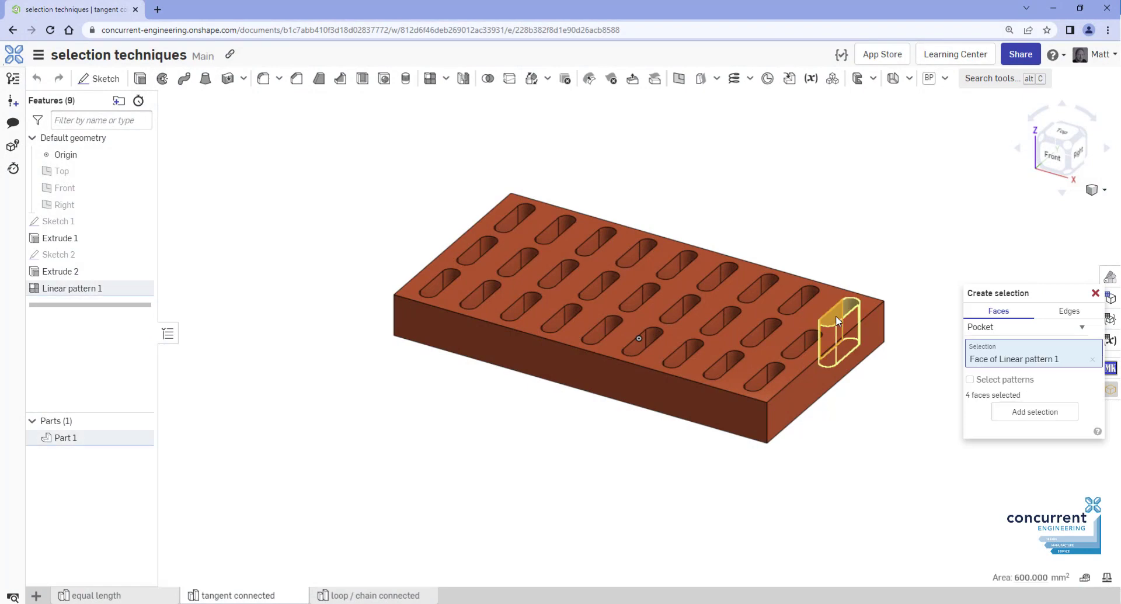
{"action": "left_click", "coordinate": [969, 380]}
{"action": "left_click", "coordinate": [1035, 411]}
{"action": "mouse_move", "coordinate": [961, 453]}
{"action": "right_mouse_down"}
{"action": "mouse_move", "coordinate": [925, 414]}
{"action": "mouse_move", "coordinate": [954, 458]}
{"action": "right_mouse_up"}
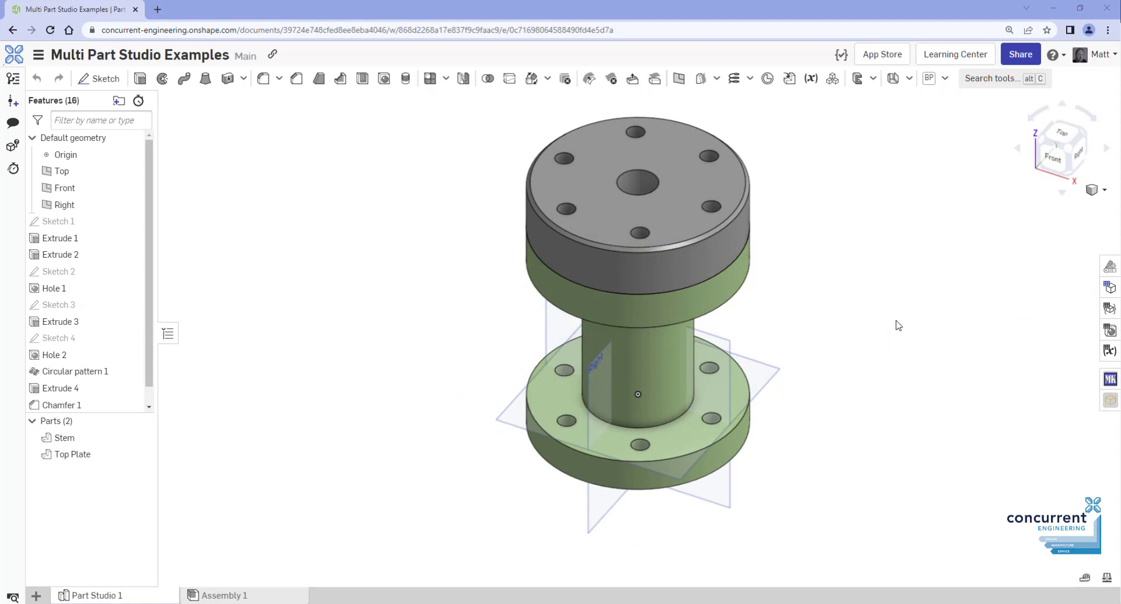
{"action": "right_click_drag", "start_coordinate": [898, 325], "coordinate": [876, 334]}
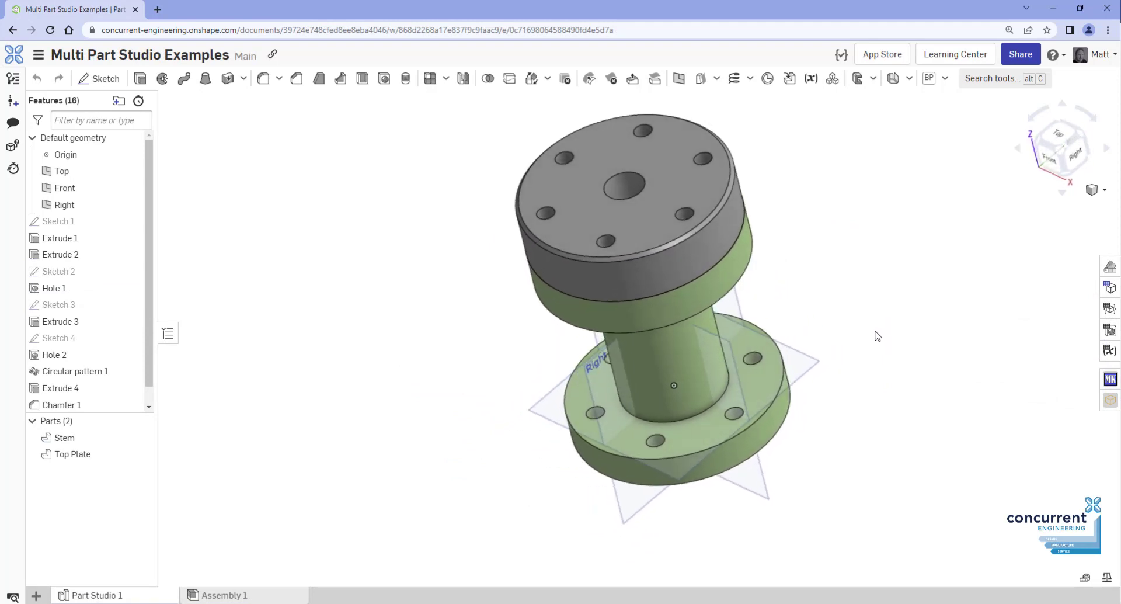
Open Create selection beside the stem part and set it to Edges with Tangent connected
{"action": "right_click", "coordinate": [875, 335]}
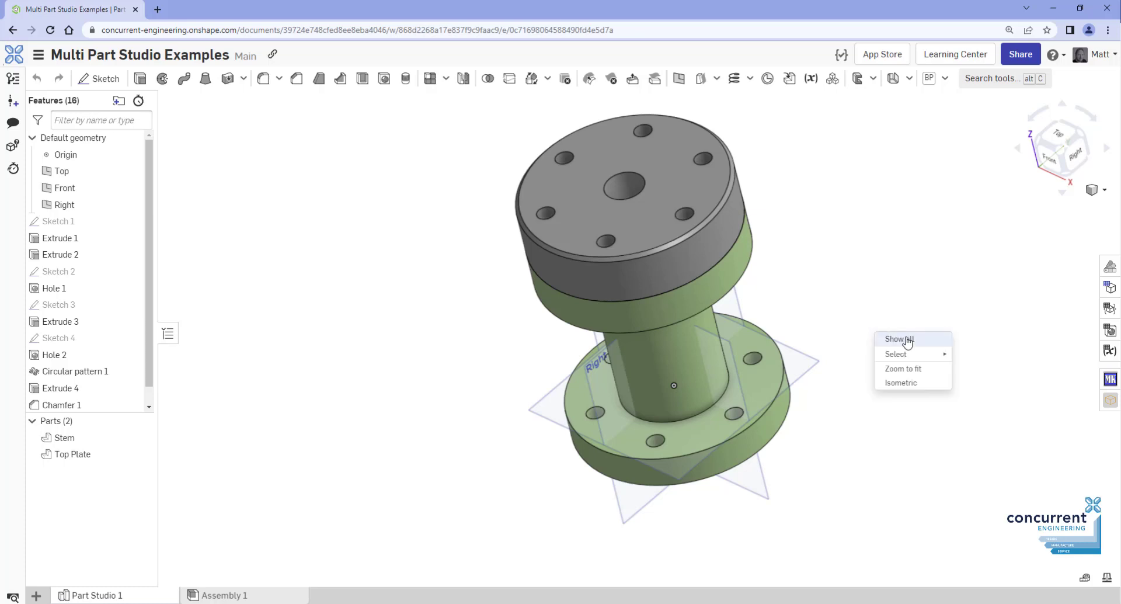
{"action": "mouse_move", "coordinate": [919, 354]}
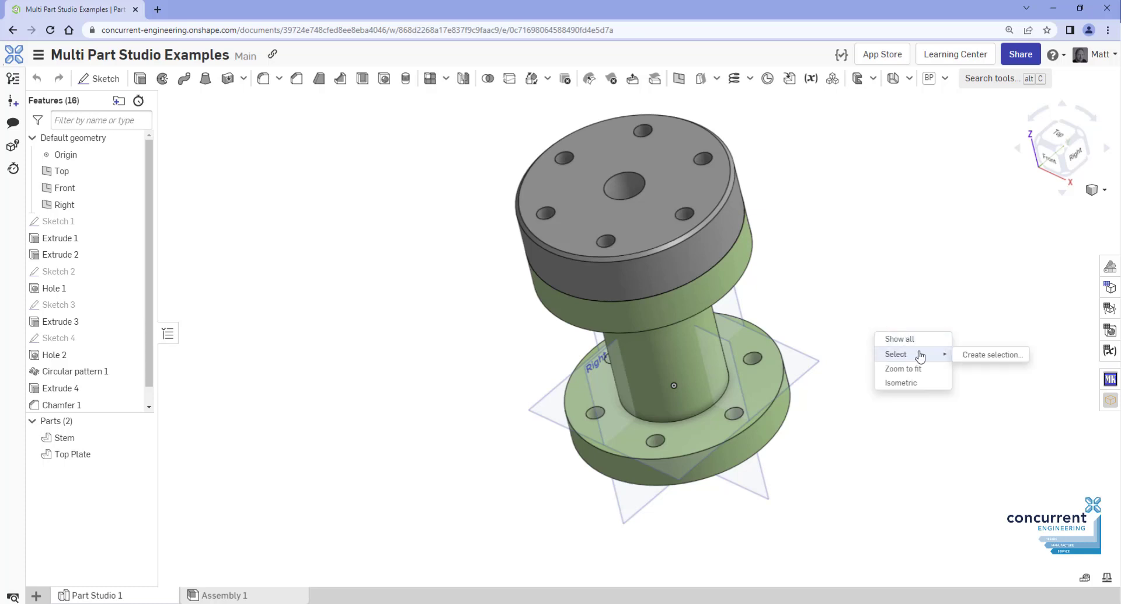
{"action": "left_click", "coordinate": [979, 356]}
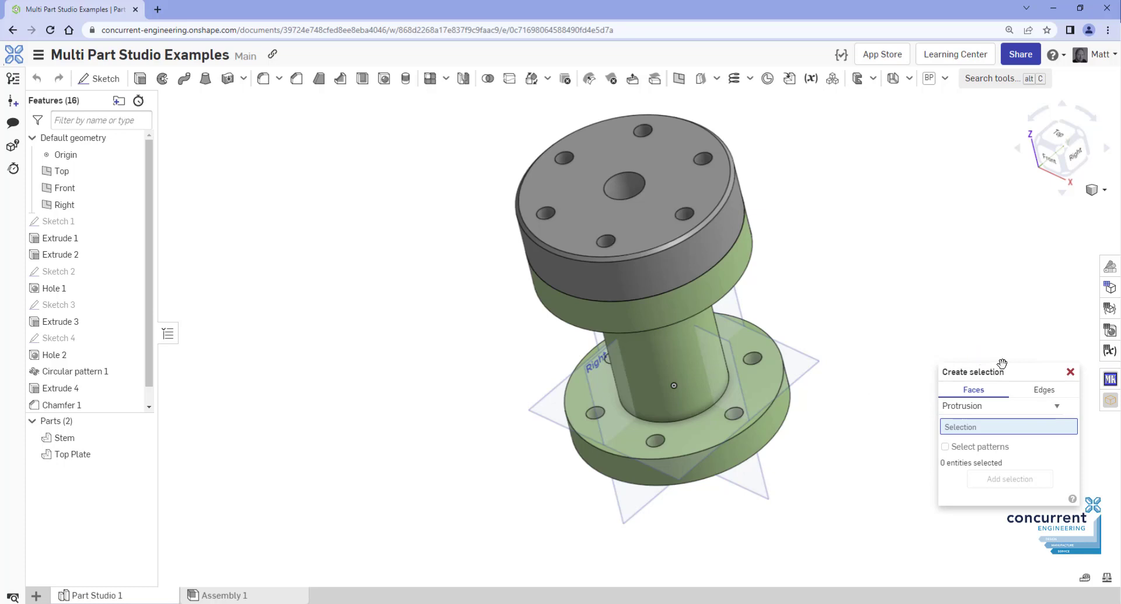
{"action": "left_click_drag", "start_coordinate": [1008, 370], "coordinate": [926, 274]}
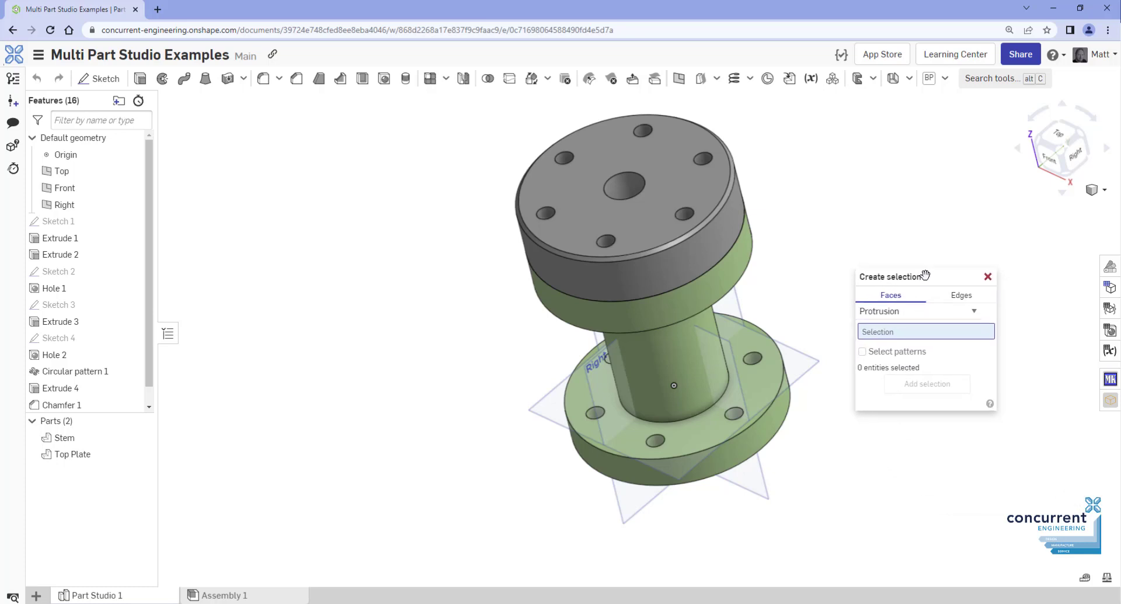
{"action": "left_click", "coordinate": [975, 312]}
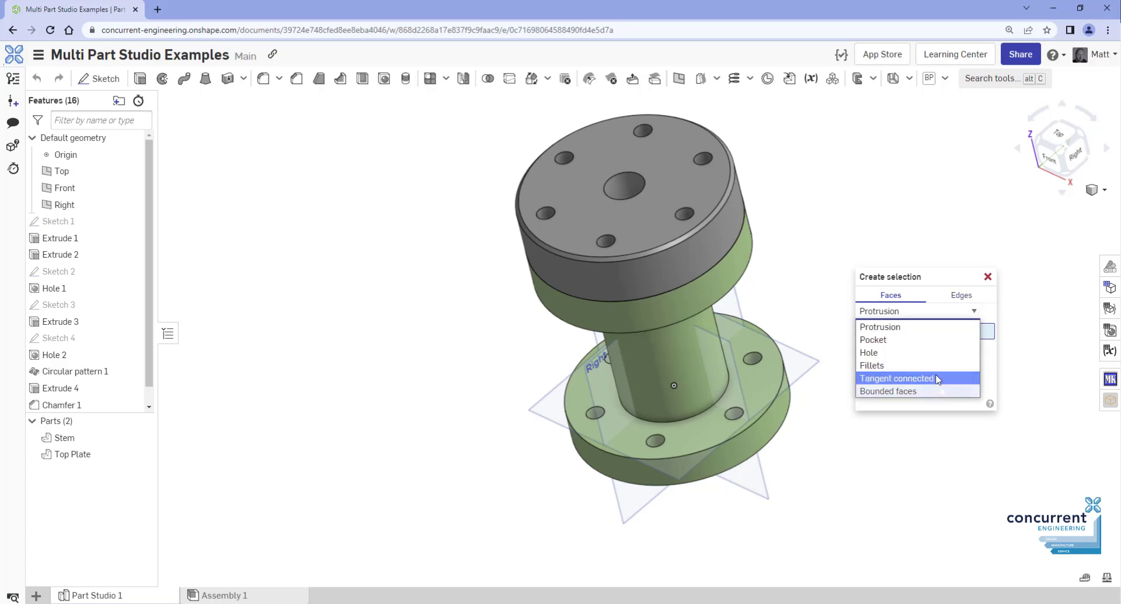
{"action": "left_click", "coordinate": [920, 300]}
{"action": "left_click", "coordinate": [953, 299]}
{"action": "left_click", "coordinate": [956, 316]}
{"action": "left_click", "coordinate": [940, 319]}
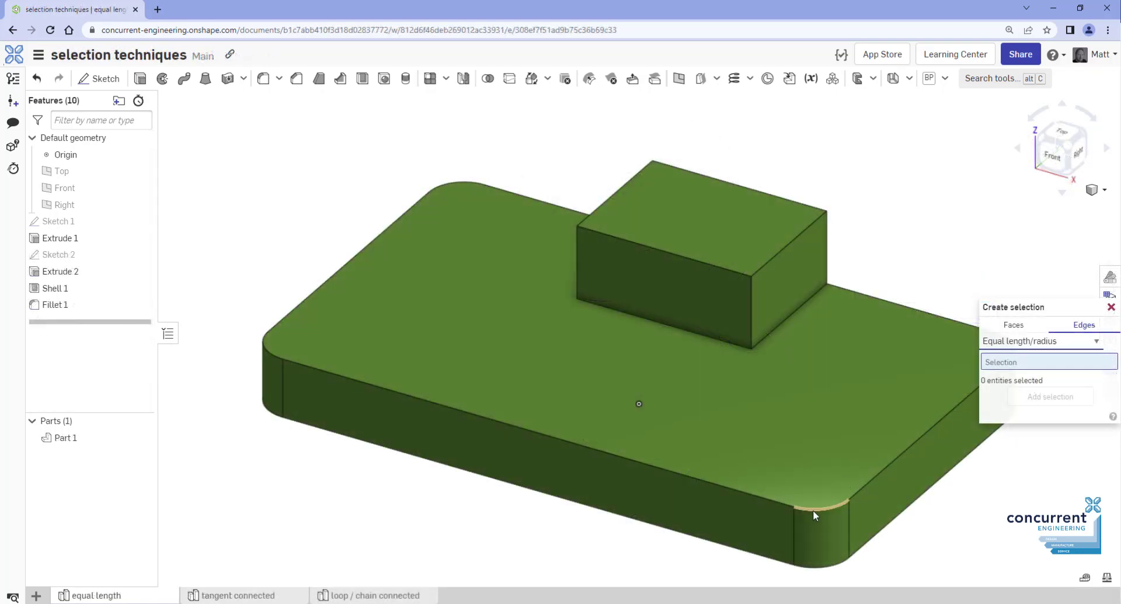
Add the equal-radius fillet edges, 12 equal vertical box edges and 4 equal top edges to the selection
{"action": "left_click", "coordinate": [815, 510]}
{"action": "left_click", "coordinate": [1031, 414]}
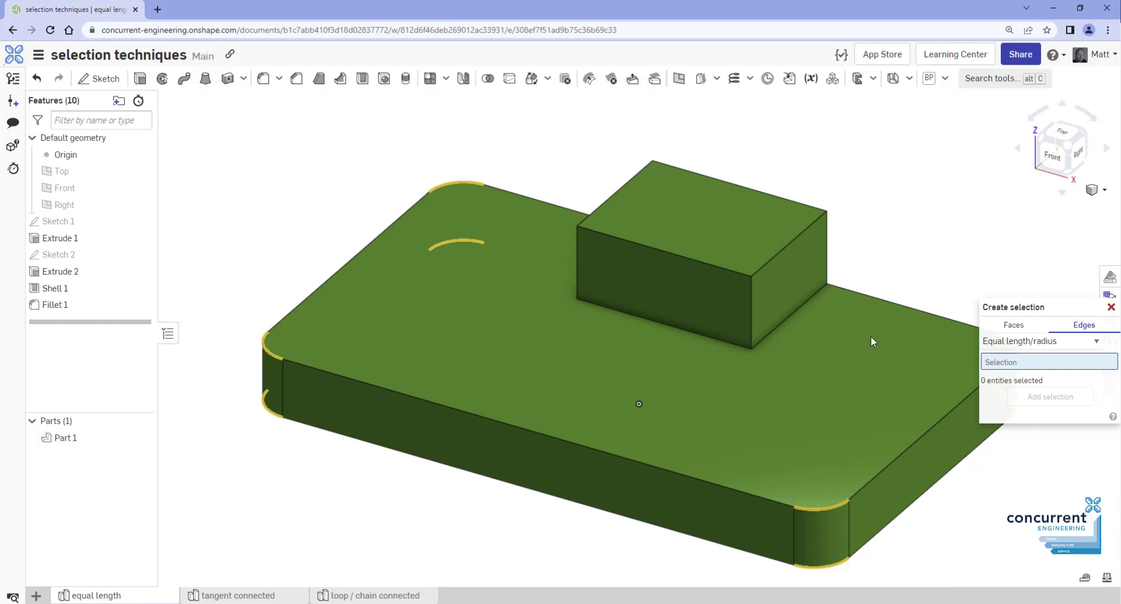
{"action": "left_click", "coordinate": [751, 303]}
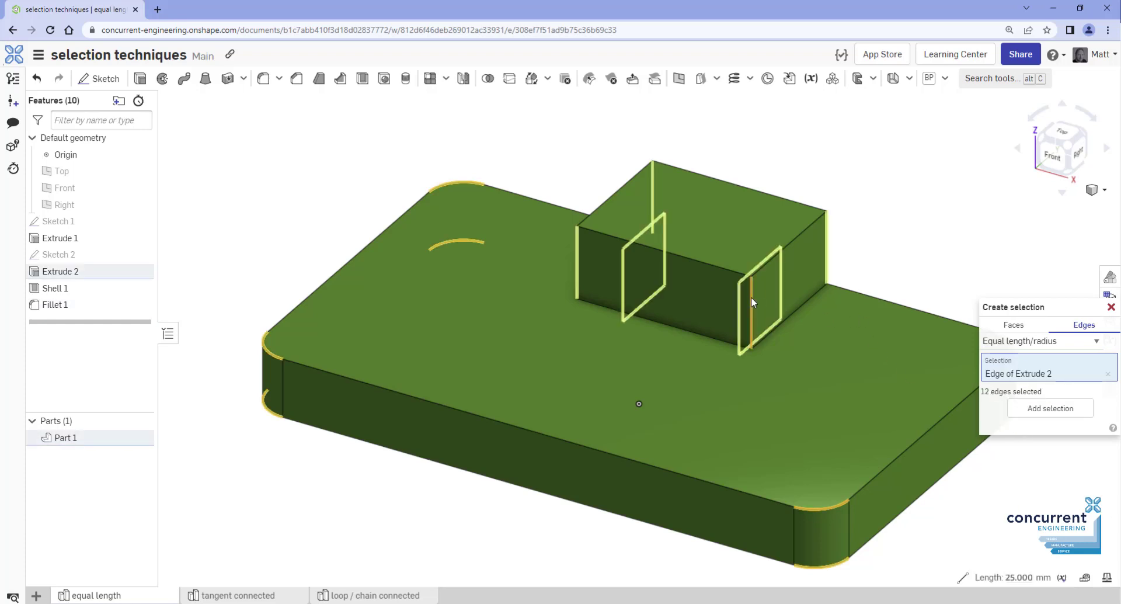
{"action": "left_click", "coordinate": [1048, 408]}
{"action": "left_click", "coordinate": [811, 228]}
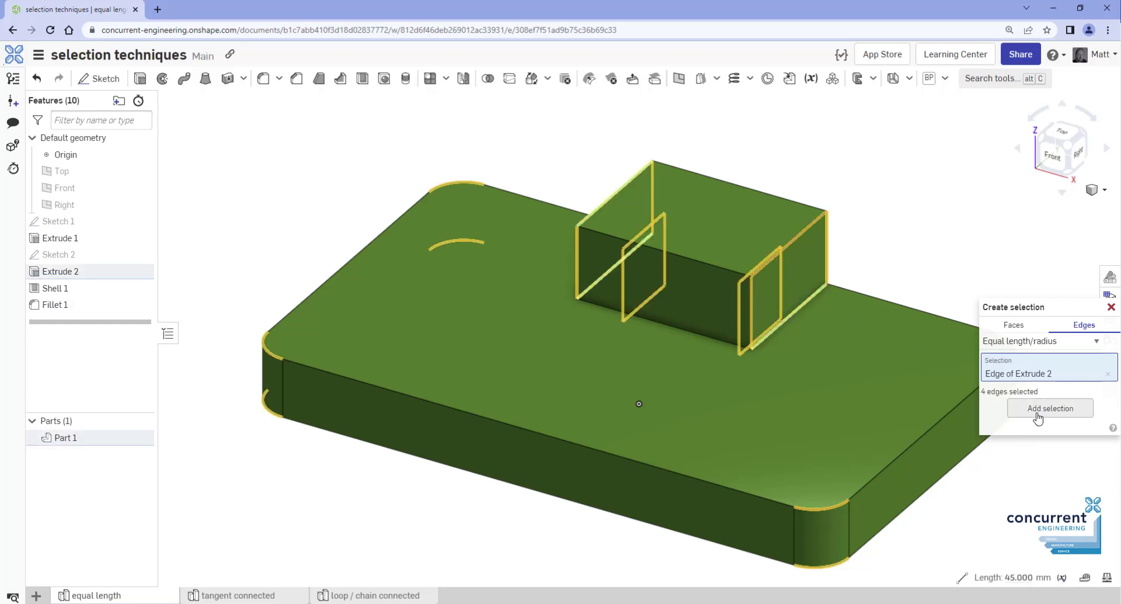
{"action": "left_click", "coordinate": [1043, 411]}
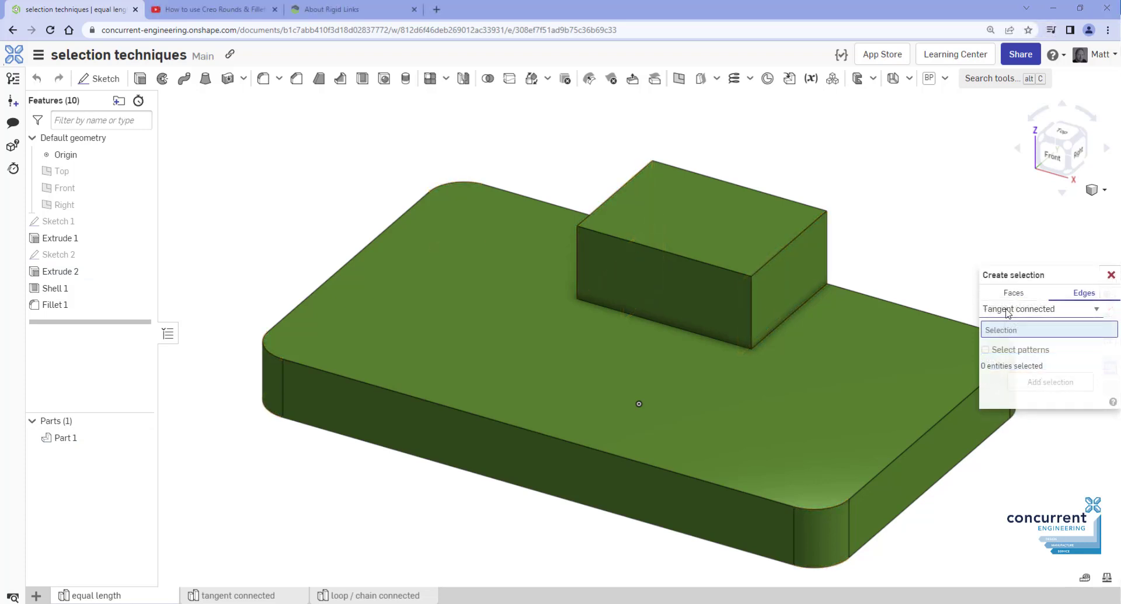
Add the 16 edges parallel to the box's top back edge using the Parallel criterion
{"action": "left_click", "coordinate": [1010, 310]}
{"action": "left_click", "coordinate": [1013, 363]}
{"action": "left_click", "coordinate": [797, 202]}
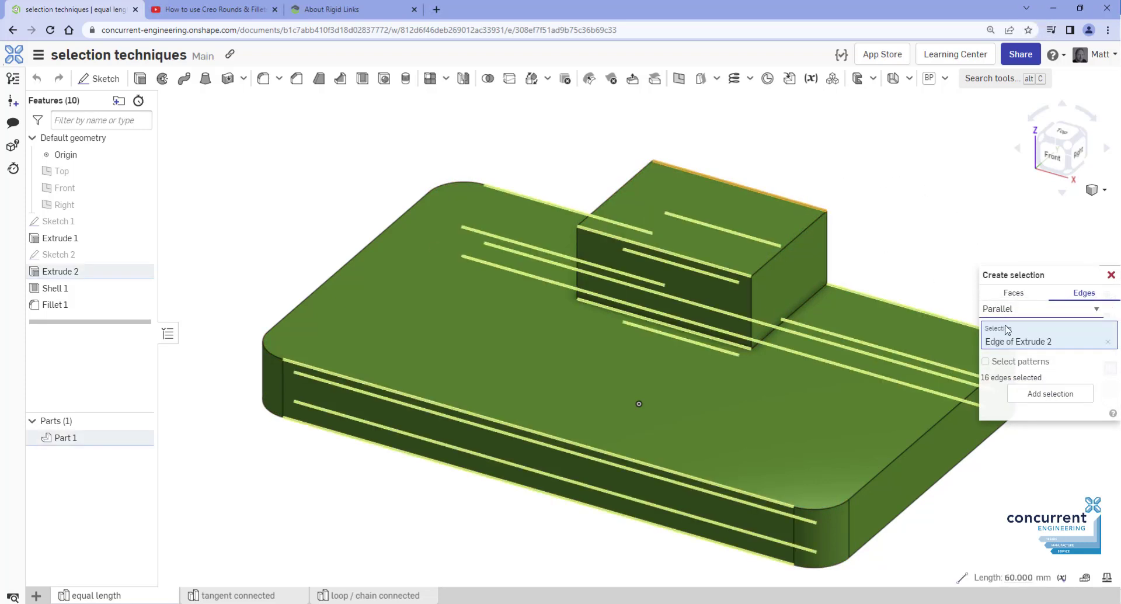
{"action": "left_click", "coordinate": [1049, 394]}
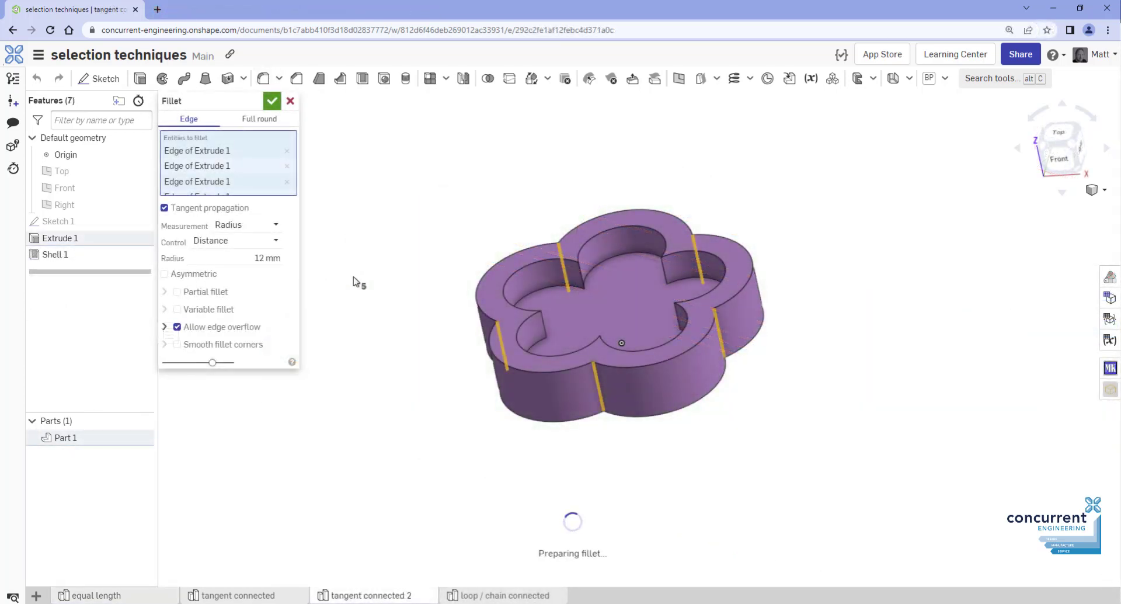
Apply Fillet 1 to the purple part and select its tangent-connected top outer edge loop
{"action": "left_click", "coordinate": [271, 100]}
{"action": "right_click", "coordinate": [793, 358]}
{"action": "mouse_move", "coordinate": [830, 382]}
{"action": "left_click", "coordinate": [911, 382]}
{"action": "left_click", "coordinate": [967, 420]}
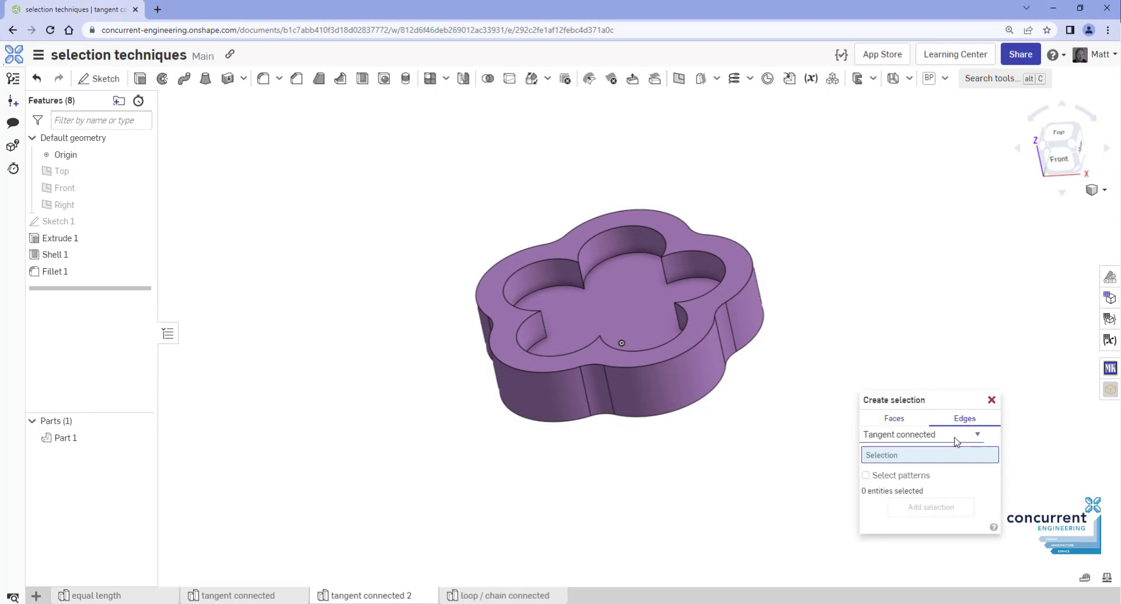
{"action": "left_click", "coordinate": [745, 289]}
{"action": "left_click", "coordinate": [933, 518]}
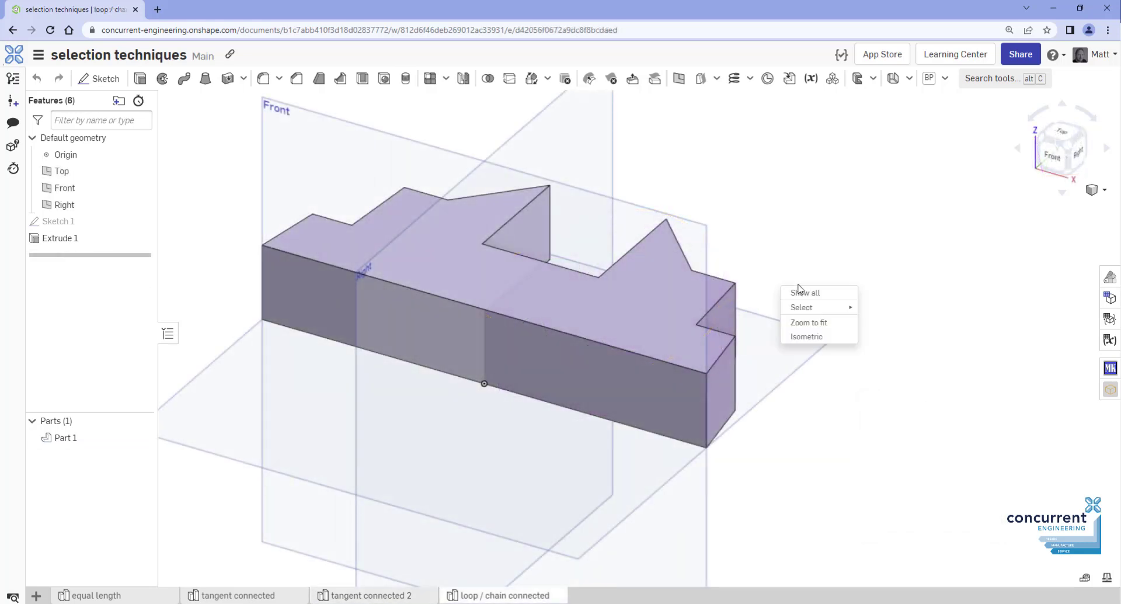
On the loop / chain connected part, pick the top face's 14-edge outer loop with Loop/chain connected
{"action": "mouse_move", "coordinate": [817, 307]}
{"action": "left_click", "coordinate": [882, 309]}
{"action": "left_click", "coordinate": [949, 344]}
{"action": "left_click", "coordinate": [934, 360]}
{"action": "left_click", "coordinate": [919, 388]}
{"action": "left_click", "coordinate": [726, 348]}
{"action": "left_click", "coordinate": [720, 346]}
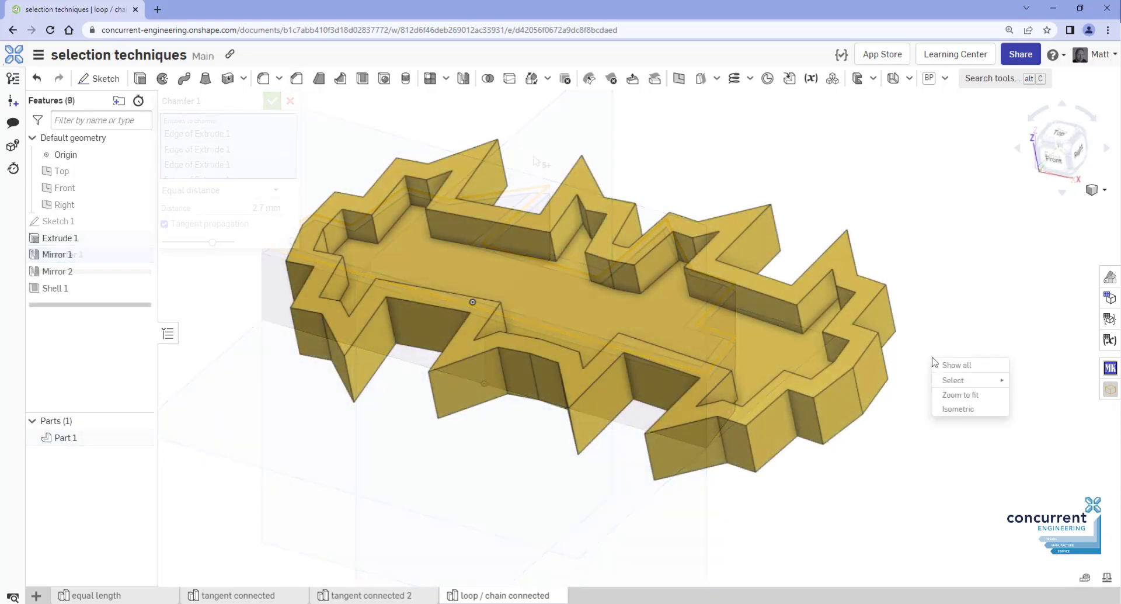
Select the gold part's 44-edge outer top loop via Loop/chain connected and chamfer it 2.7 mm
{"action": "mouse_move", "coordinate": [940, 379]}
{"action": "left_click", "coordinate": [1028, 383]}
{"action": "left_click", "coordinate": [1084, 415]}
{"action": "left_click", "coordinate": [1086, 431]}
{"action": "left_click", "coordinate": [1019, 462]}
{"action": "left_click", "coordinate": [863, 349]}
{"action": "left_click", "coordinate": [861, 346]}
{"action": "left_click", "coordinate": [1050, 532]}
{"action": "left_click", "coordinate": [297, 78]}
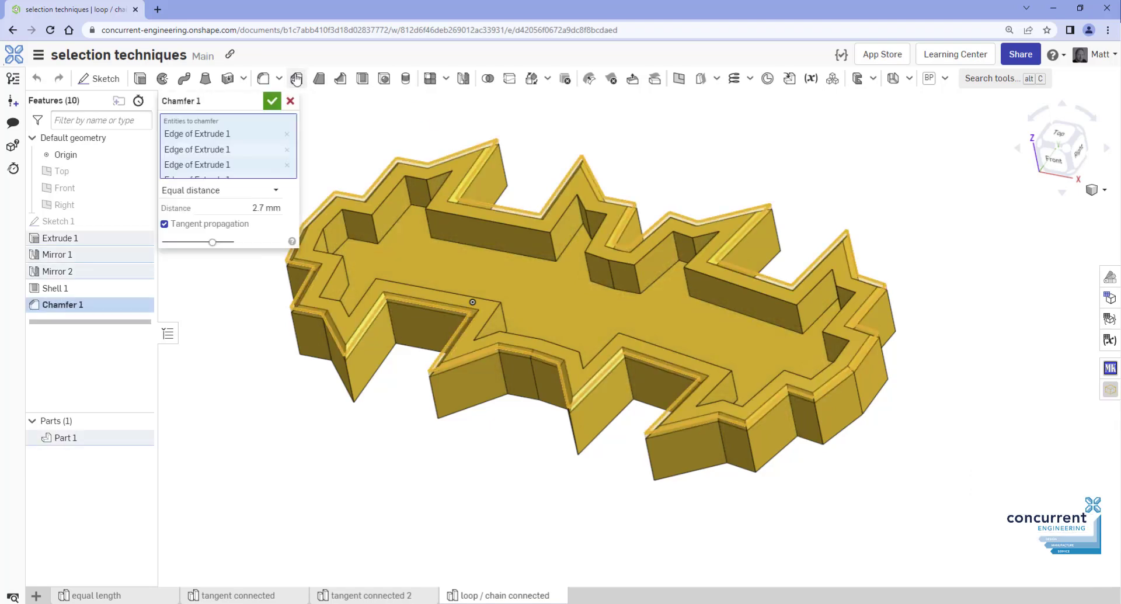
{"action": "left_click", "coordinate": [272, 101]}
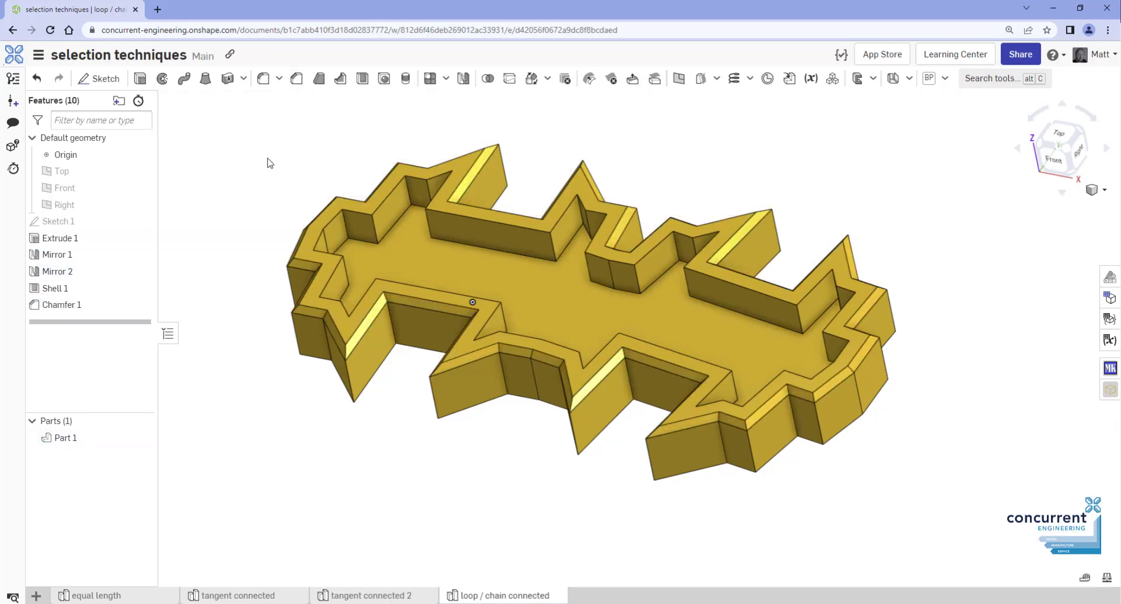
Select all 216 patterned slot edges as tangent-connected loops and fillet them at 1 mm
{"action": "right_click", "coordinate": [931, 345]}
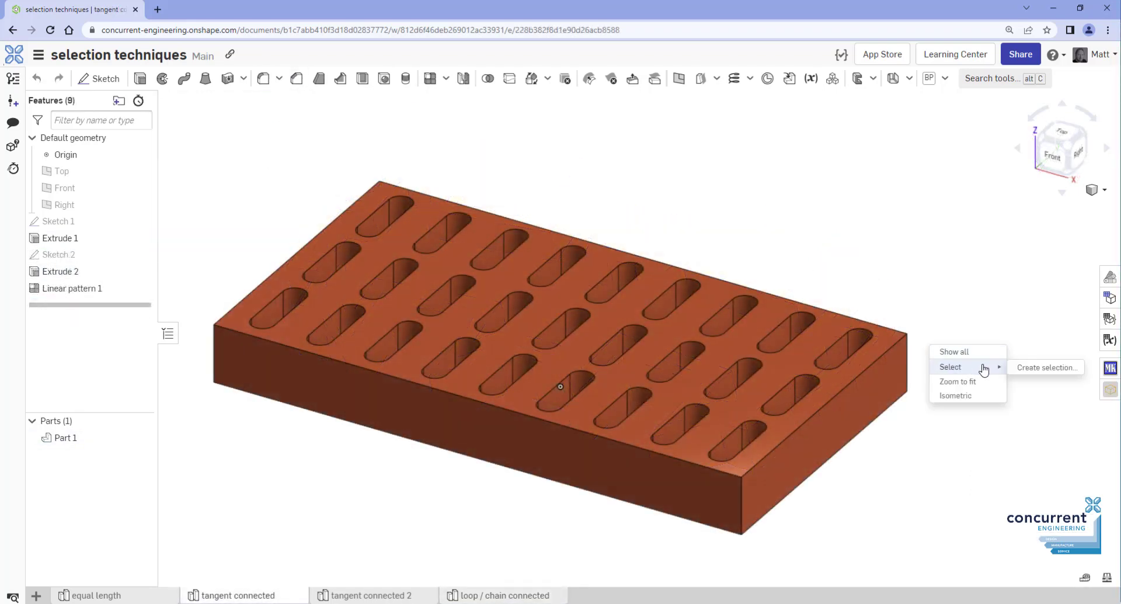
{"action": "left_click", "coordinate": [1026, 368]}
{"action": "left_click", "coordinate": [1085, 402]}
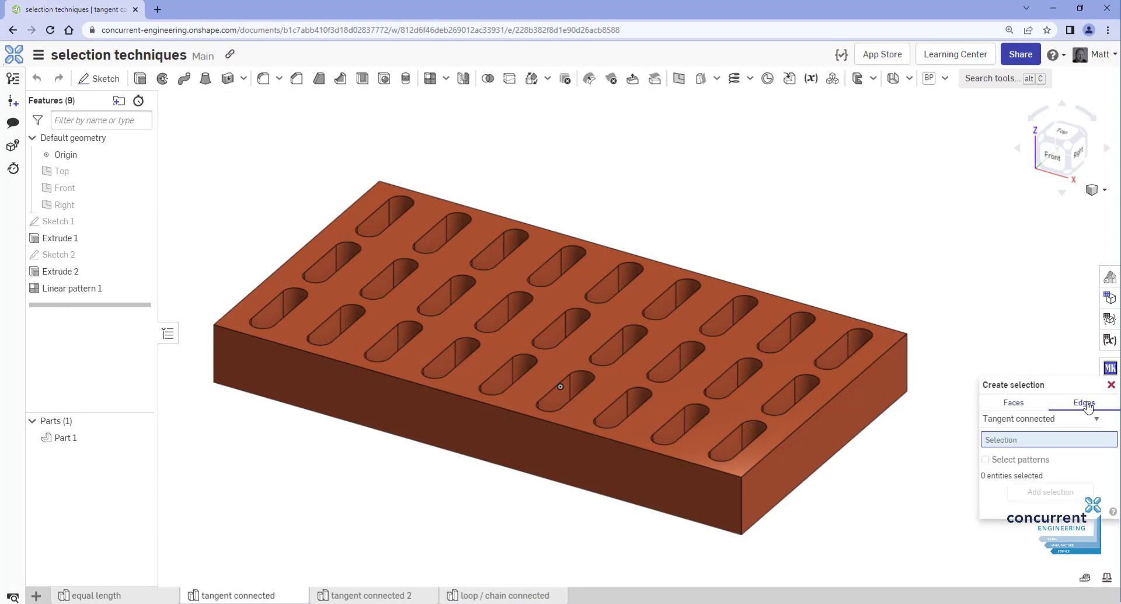
{"action": "left_click", "coordinate": [863, 348]}
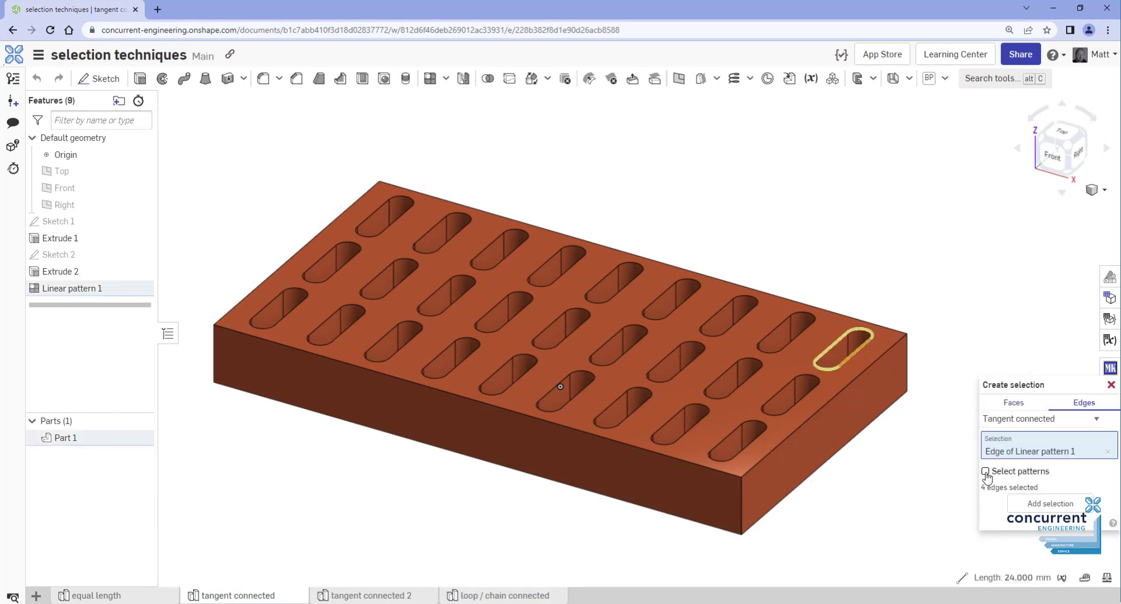
{"action": "left_click", "coordinate": [1021, 502]}
{"action": "left_click", "coordinate": [264, 78]}
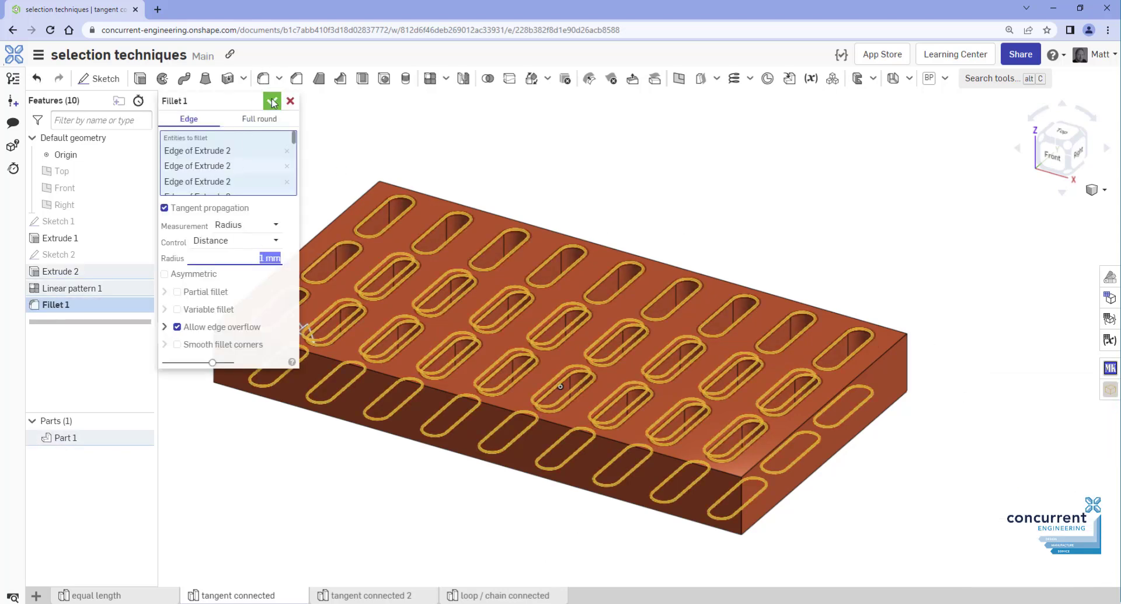
{"action": "left_click", "coordinate": [271, 102]}
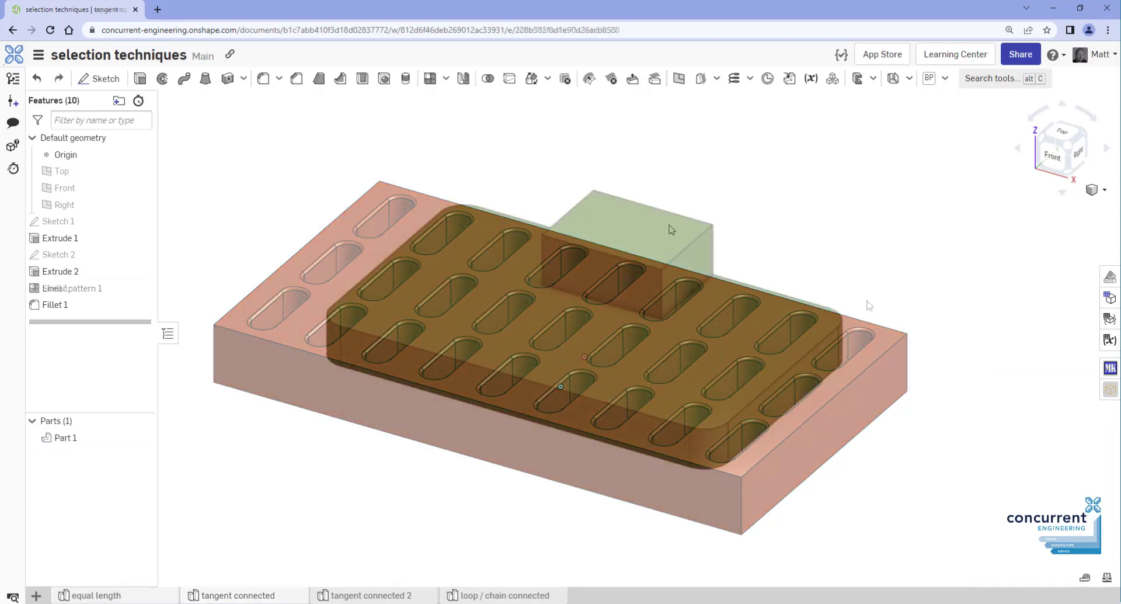
On the green part, start a Create selection with the Equal length/radius edge criterion
{"action": "right_click", "coordinate": [865, 299]}
{"action": "mouse_move", "coordinate": [928, 320]}
{"action": "left_click", "coordinate": [966, 325]}
{"action": "left_click", "coordinate": [1036, 360]}
{"action": "left_click", "coordinate": [1039, 376]}
{"action": "left_click", "coordinate": [981, 418]}
Select the matching fillet, extrude and vertical box edges and chamfer them 2.7 mm
{"action": "left_click", "coordinate": [708, 430]}
{"action": "left_click", "coordinate": [752, 399]}
{"action": "left_click", "coordinate": [657, 413]}
{"action": "left_click", "coordinate": [679, 255]}
{"action": "left_click", "coordinate": [999, 490]}
{"action": "left_click", "coordinate": [1063, 341]}
{"action": "left_click", "coordinate": [296, 79]}
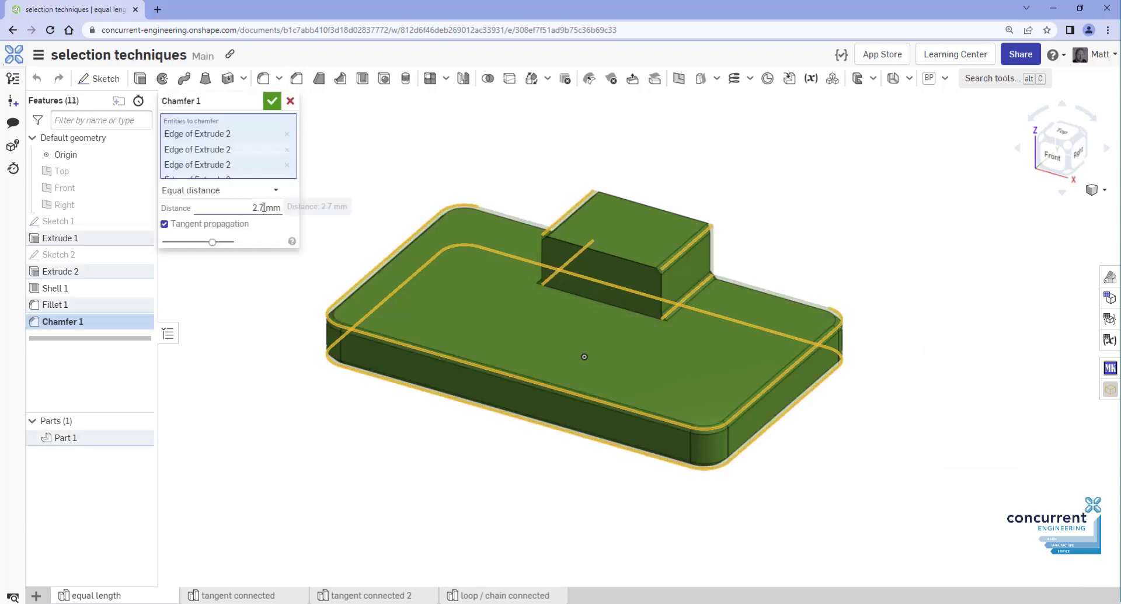
{"action": "left_click", "coordinate": [272, 100]}
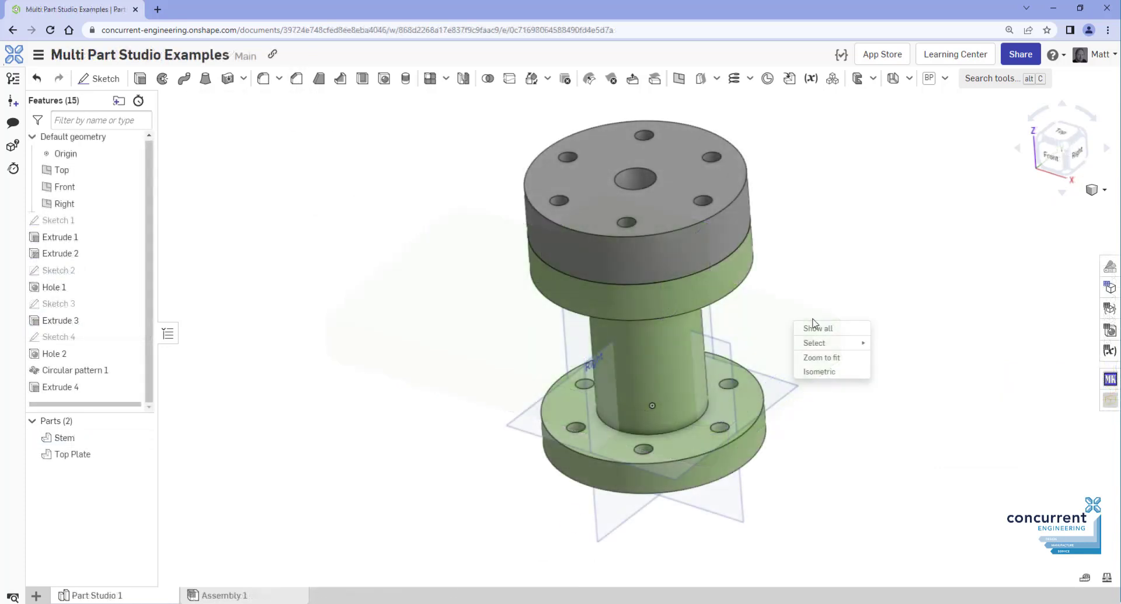
Select the equal circular flange and top plate edges by Equal length/radius and chamfer them
{"action": "mouse_move", "coordinate": [888, 350]}
{"action": "left_click", "coordinate": [930, 347]}
{"action": "left_click", "coordinate": [963, 380]}
{"action": "left_click", "coordinate": [974, 395]}
{"action": "left_click", "coordinate": [893, 435]}
{"action": "left_click", "coordinate": [759, 414]}
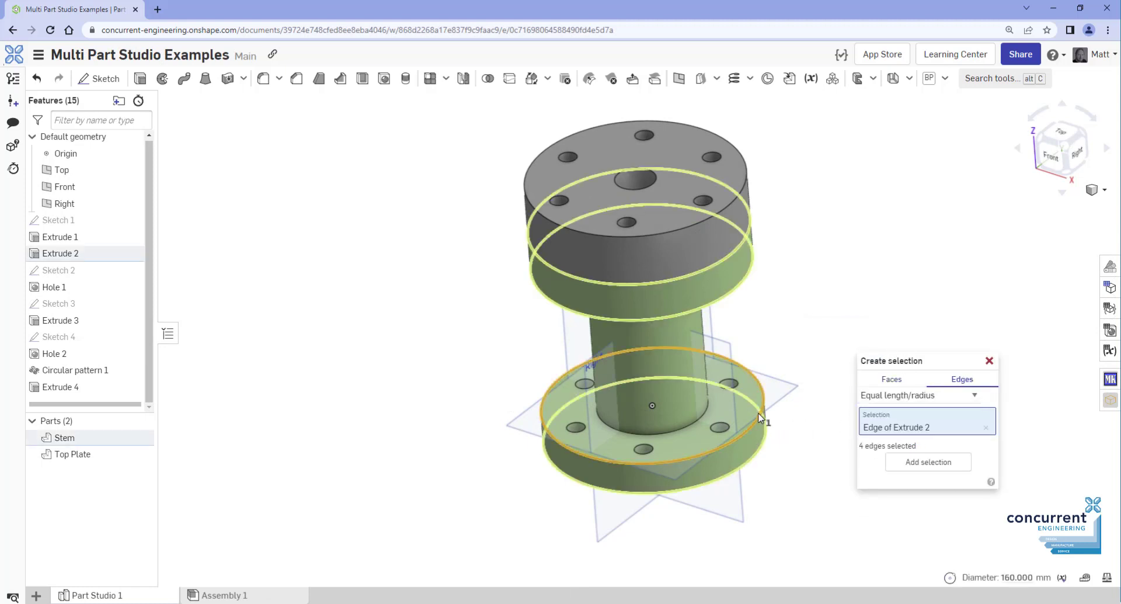
{"action": "left_click", "coordinate": [741, 199]}
{"action": "left_click", "coordinate": [945, 478]}
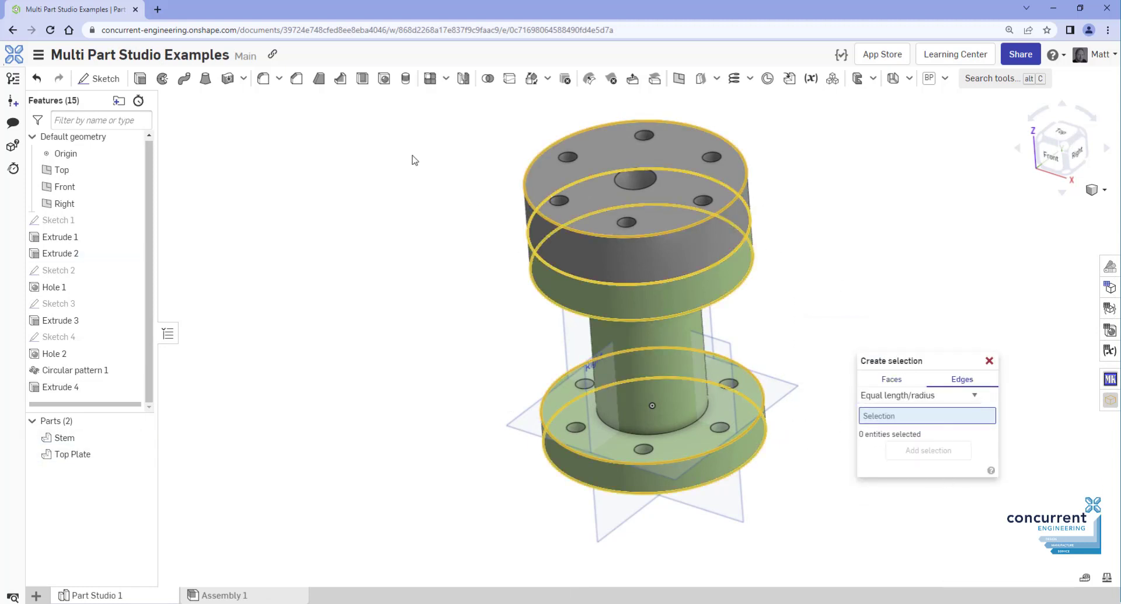
{"action": "left_click", "coordinate": [297, 78]}
{"action": "left_click", "coordinate": [270, 97]}
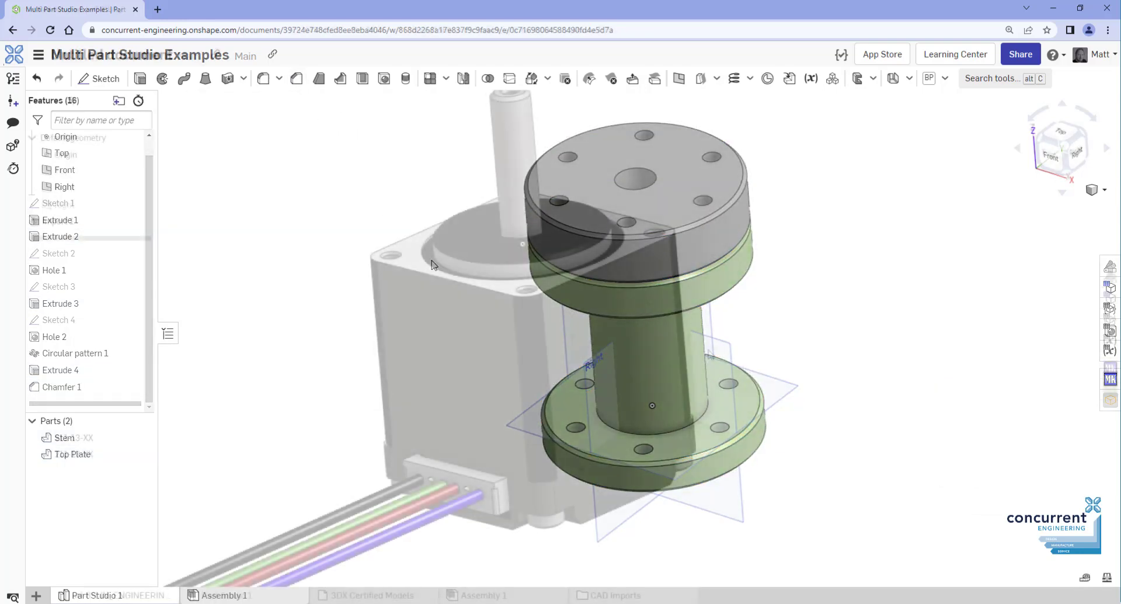
Gather the motor's 32 equal-length edges from seed edges using Equal length/radius
{"action": "right_click", "coordinate": [712, 354]}
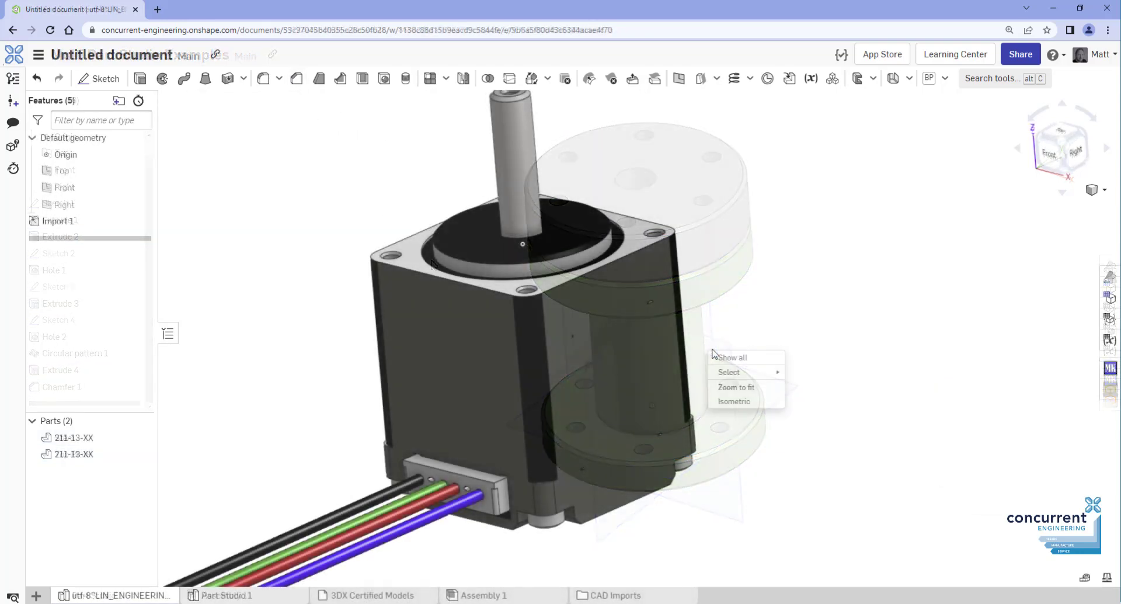
{"action": "mouse_move", "coordinate": [754, 370]}
{"action": "left_click", "coordinate": [800, 370]}
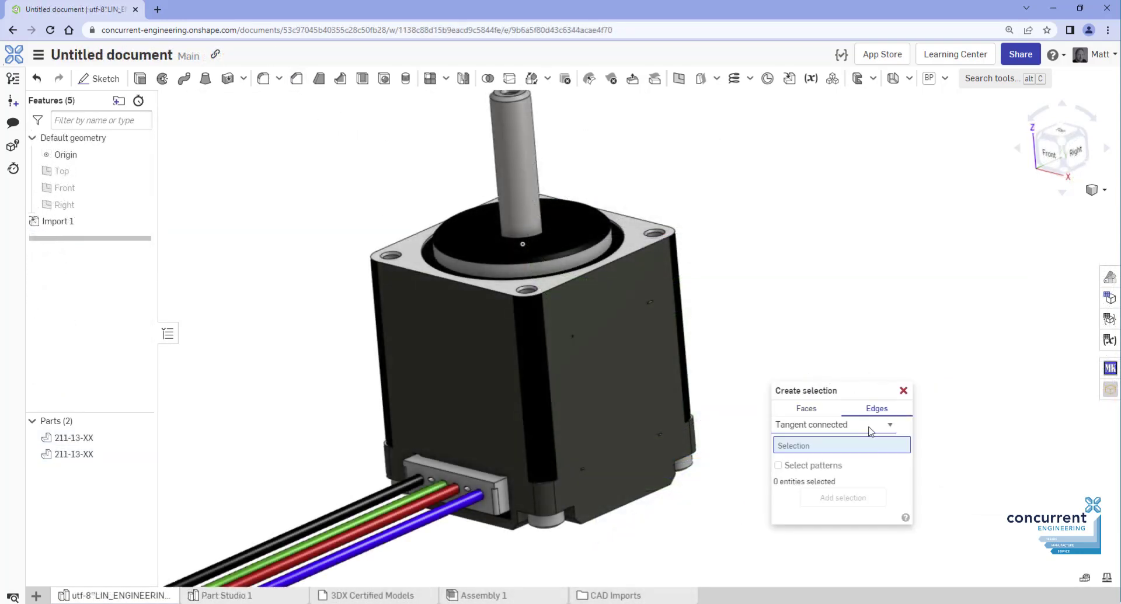
{"action": "left_click", "coordinate": [870, 431]}
{"action": "left_click", "coordinate": [846, 466]}
{"action": "left_click", "coordinate": [628, 254]}
{"action": "left_click", "coordinate": [532, 297]}
{"action": "left_click", "coordinate": [561, 515]}
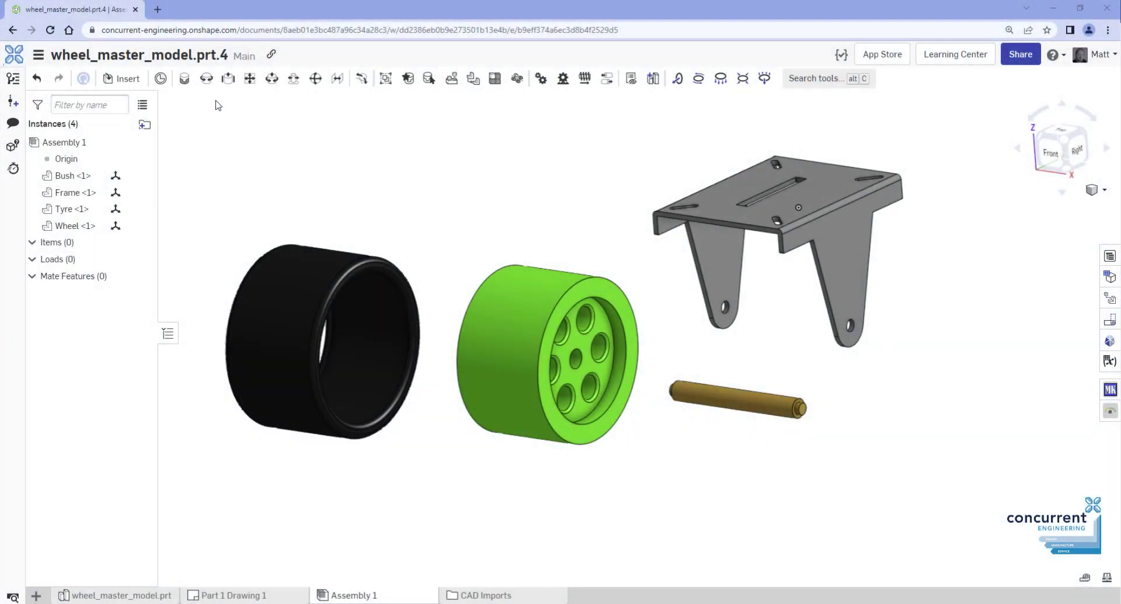
Fasten the Bush into the Frame's hole with a Fastened mate
{"action": "left_click", "coordinate": [185, 78]}
{"action": "scroll", "coordinate": [788, 421], "scroll_direction": "up", "scroll_amount": 5}
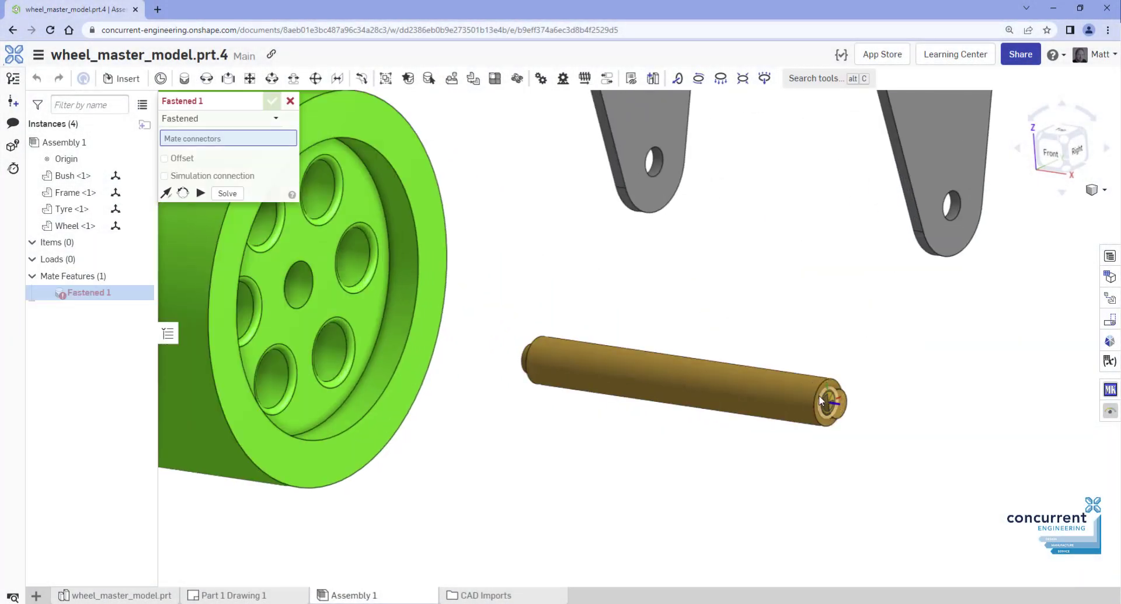
{"action": "left_click", "coordinate": [822, 403]}
{"action": "scroll", "coordinate": [934, 248], "scroll_direction": "down", "scroll_amount": 3}
{"action": "scroll", "coordinate": [940, 245], "scroll_direction": "up", "scroll_amount": 5}
{"action": "left_click", "coordinate": [940, 245]}
{"action": "key", "text": "Return"}
{"action": "scroll", "coordinate": [563, 263], "scroll_direction": "down", "scroll_amount": 5}
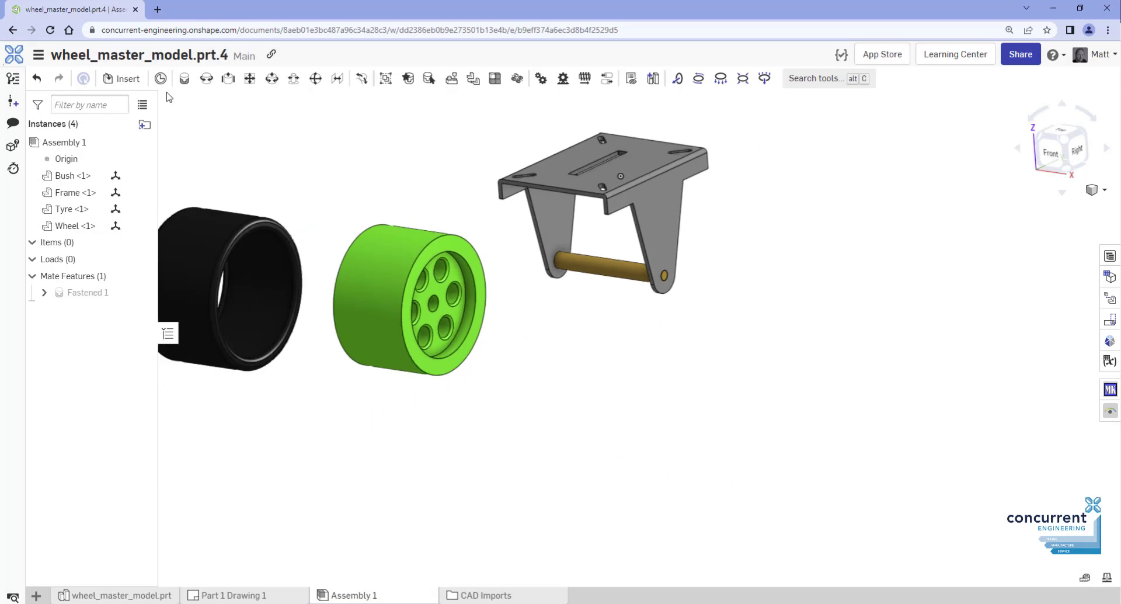
Seat the Wheel on the Bush with a Revolute mate
{"action": "left_click", "coordinate": [206, 78]}
{"action": "left_click", "coordinate": [405, 295]}
{"action": "left_click", "coordinate": [601, 257]}
{"action": "key", "text": "Return"}
{"action": "scroll", "coordinate": [556, 279], "scroll_direction": "down", "scroll_amount": 3}
Fasten the Tyre onto the Wheel with a second Fastened mate
{"action": "left_click", "coordinate": [185, 78]}
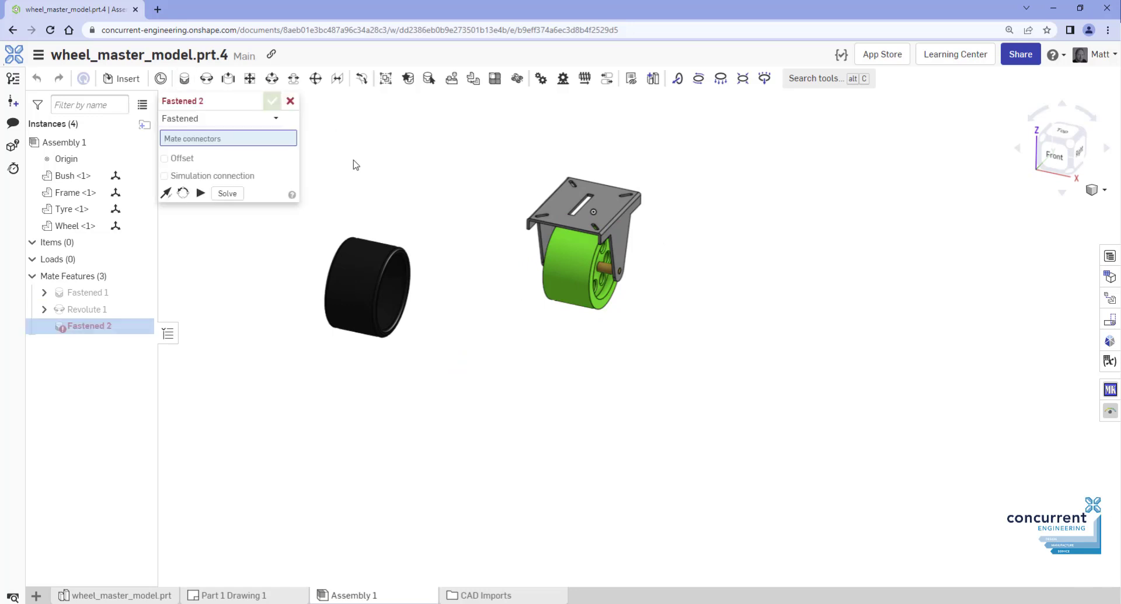
{"action": "left_click", "coordinate": [367, 279]}
{"action": "left_click", "coordinate": [557, 260]}
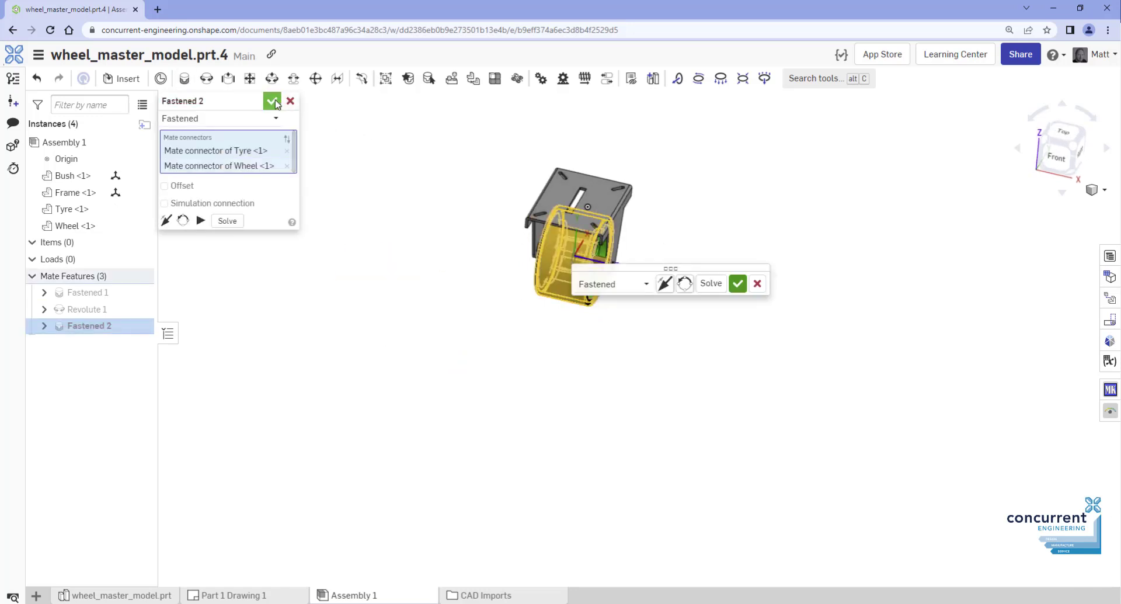
{"action": "left_click", "coordinate": [271, 100]}
{"action": "right_click_drag", "start_coordinate": [770, 403], "coordinate": [580, 375]}
Animate Revolute 1 with Loop playback and watch the caster wheel spin
{"action": "right_click", "coordinate": [140, 309]}
{"action": "left_click", "coordinate": [158, 453]}
{"action": "left_click", "coordinate": [234, 212]}
{"action": "left_click", "coordinate": [242, 257]}
{"action": "left_click", "coordinate": [165, 236]}
{"action": "right_click_drag", "start_coordinate": [585, 365], "coordinate": [661, 380]}
{"action": "scroll", "coordinate": [736, 300], "scroll_direction": "up", "scroll_amount": 5}
{"action": "mouse_move", "coordinate": [735, 300]}
{"action": "right_mouse_down"}
{"action": "mouse_move", "coordinate": [646, 295]}
{"action": "mouse_move", "coordinate": [733, 319]}
{"action": "right_mouse_up"}
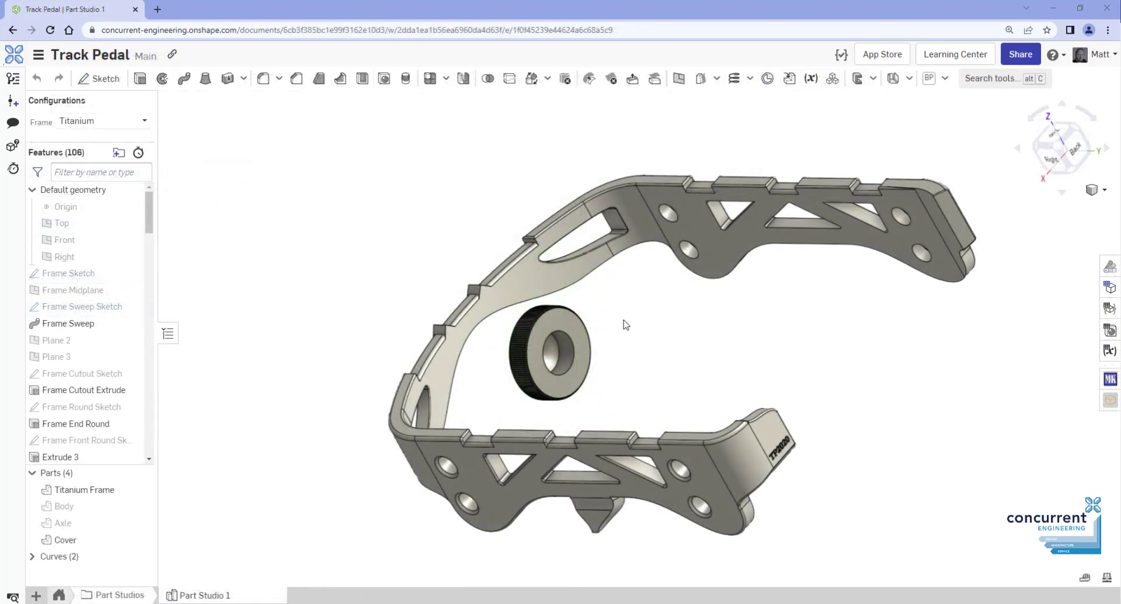
Place Mate connector 4 on the cover's Hole 1 face, owned by Cover
{"action": "left_click", "coordinate": [769, 79]}
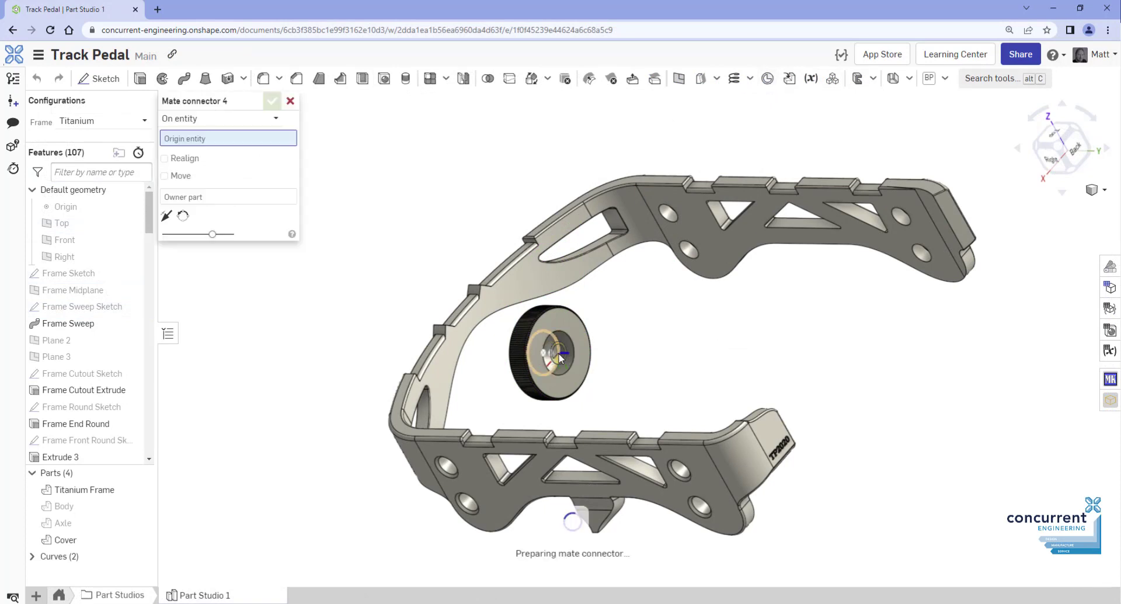
{"action": "scroll", "coordinate": [557, 353], "scroll_direction": "up", "scroll_amount": 5}
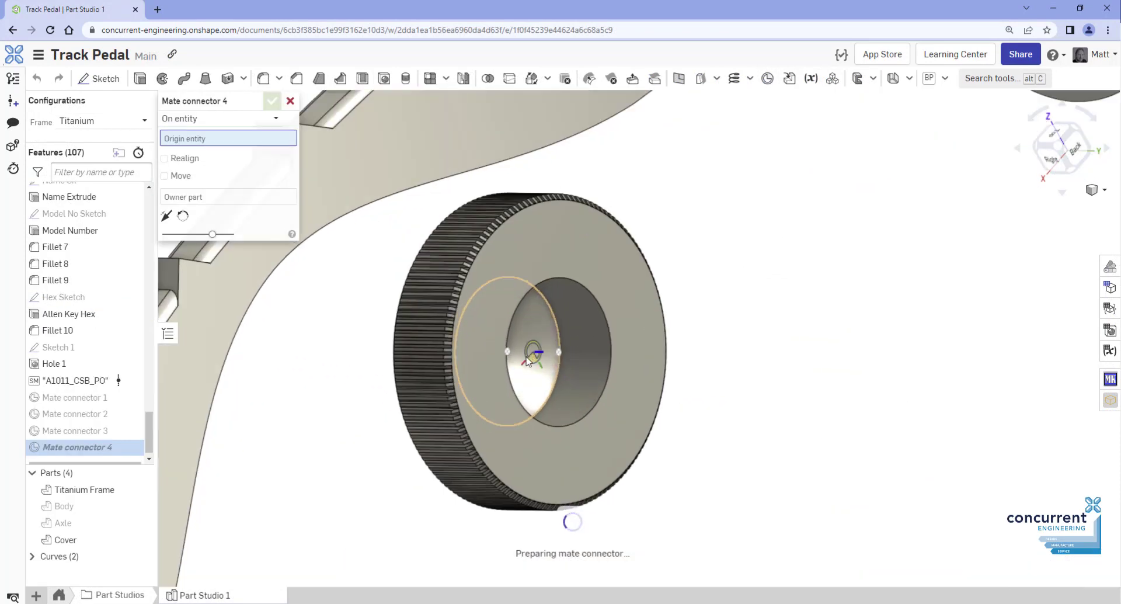
{"action": "left_click", "coordinate": [509, 356]}
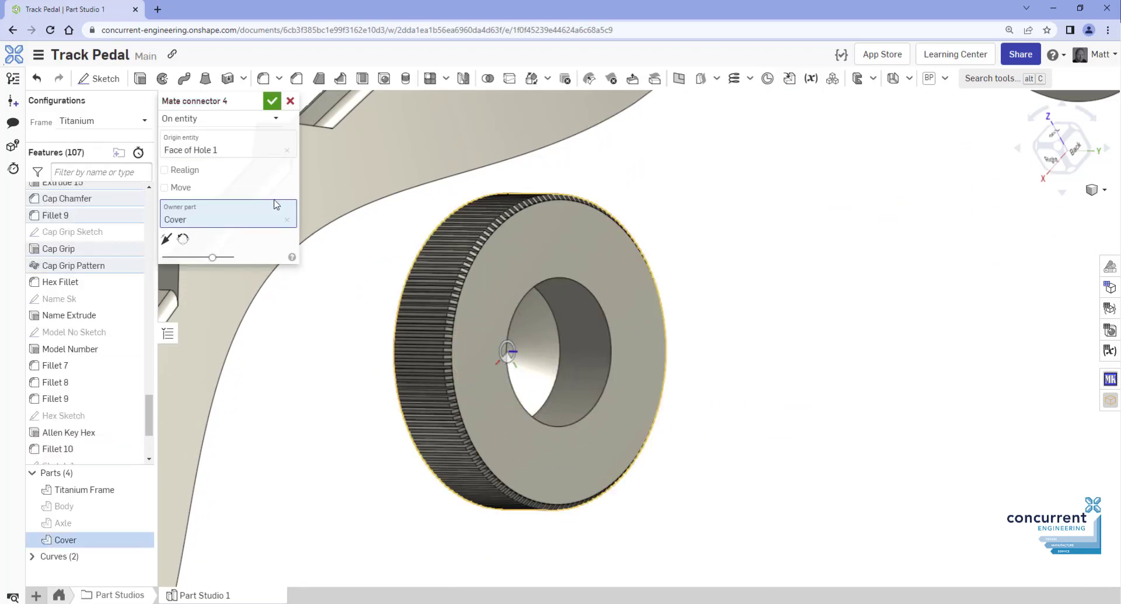
{"action": "left_click", "coordinate": [272, 102]}
{"action": "scroll", "coordinate": [756, 252], "scroll_direction": "down", "scroll_amount": 3}
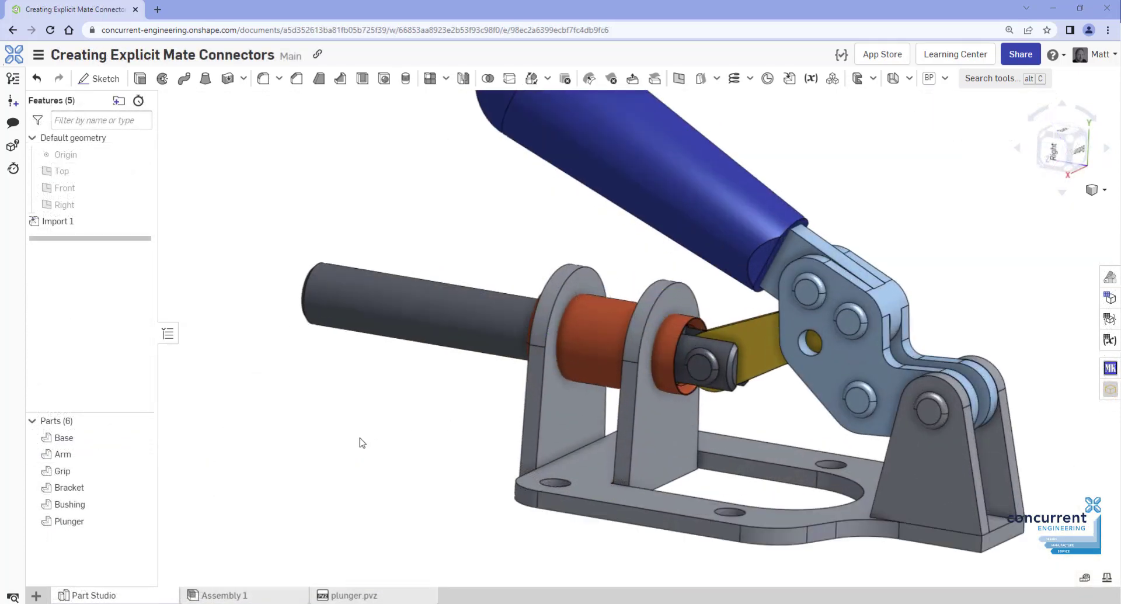
Hide the Base part and place Mate connector 1 on the bushing face, owned by Bushing
{"action": "left_click", "coordinate": [146, 437]}
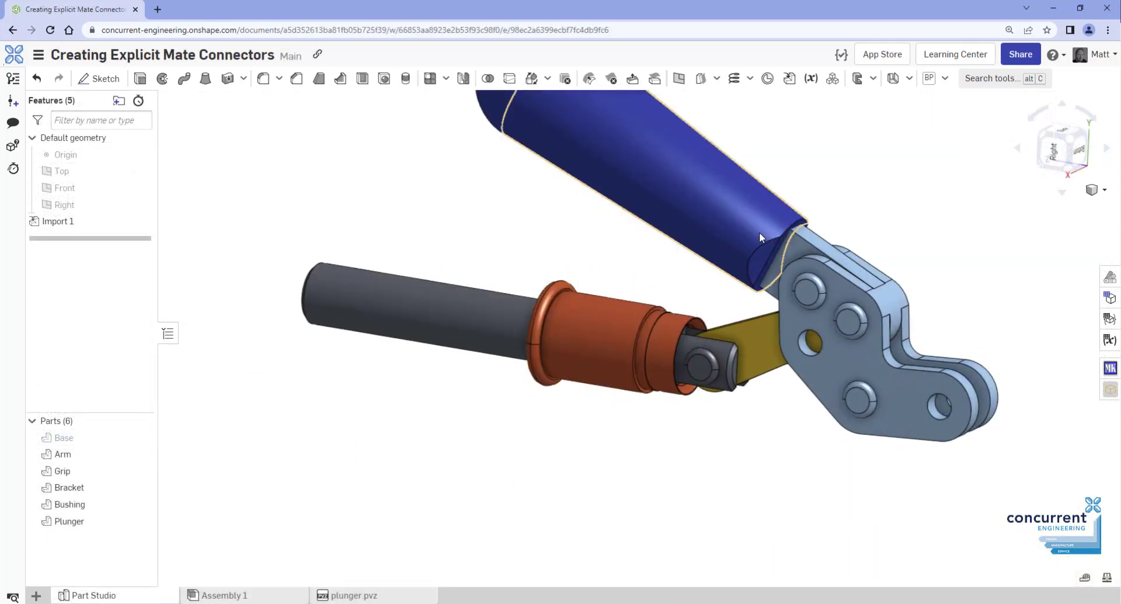
{"action": "left_click", "coordinate": [767, 81]}
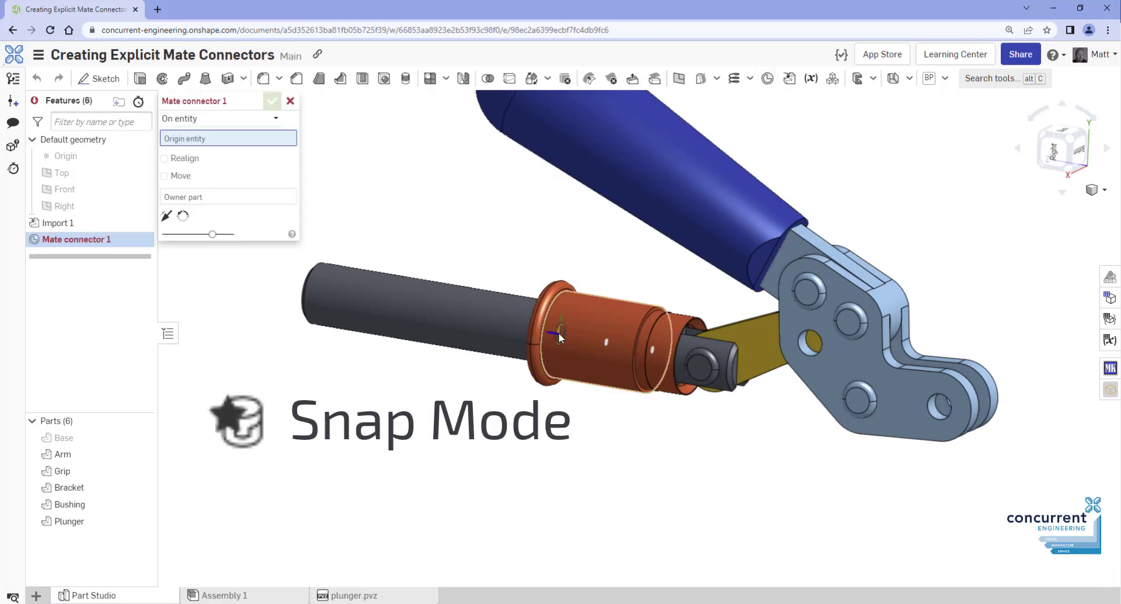
{"action": "left_click", "coordinate": [559, 334]}
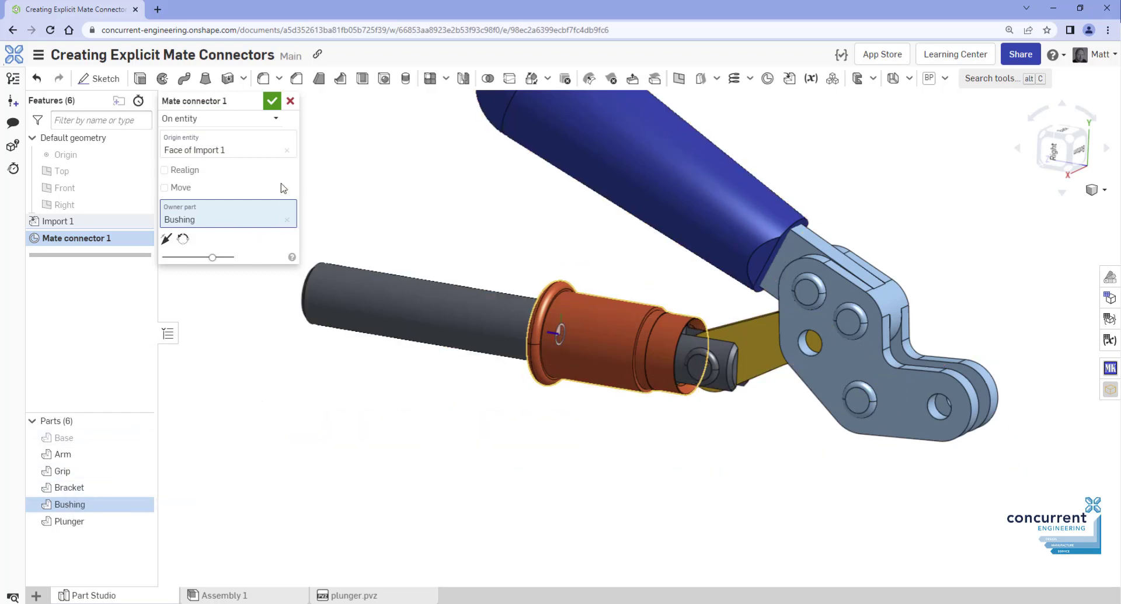
{"action": "left_click", "coordinate": [275, 100]}
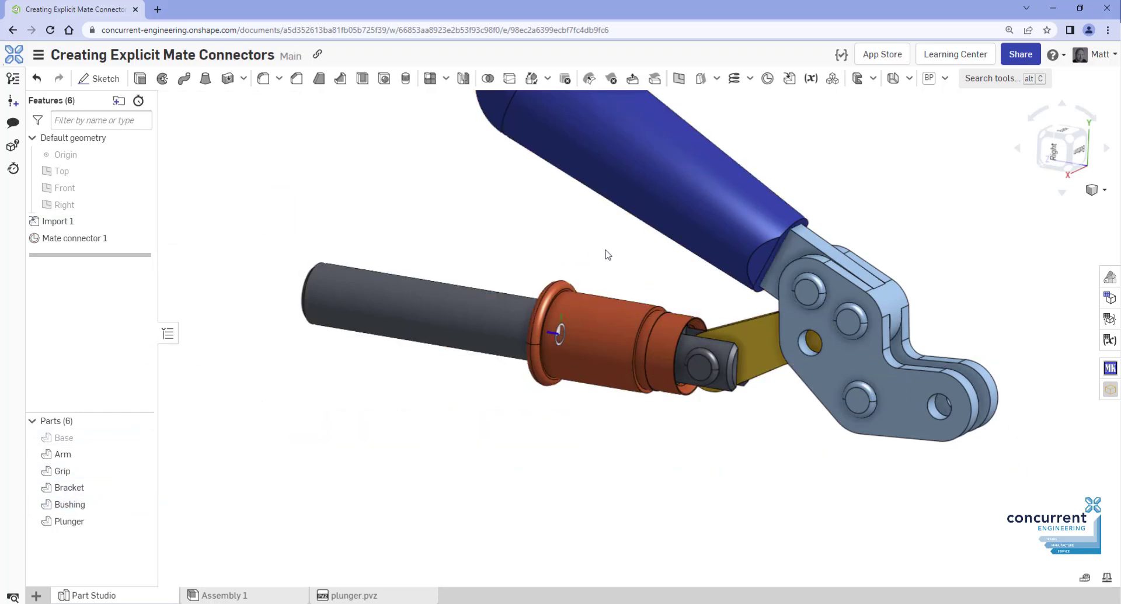
{"action": "mouse_move", "coordinate": [614, 254]}
{"action": "right_mouse_down"}
{"action": "mouse_move", "coordinate": [631, 255]}
{"action": "mouse_move", "coordinate": [619, 257]}
{"action": "right_mouse_up"}
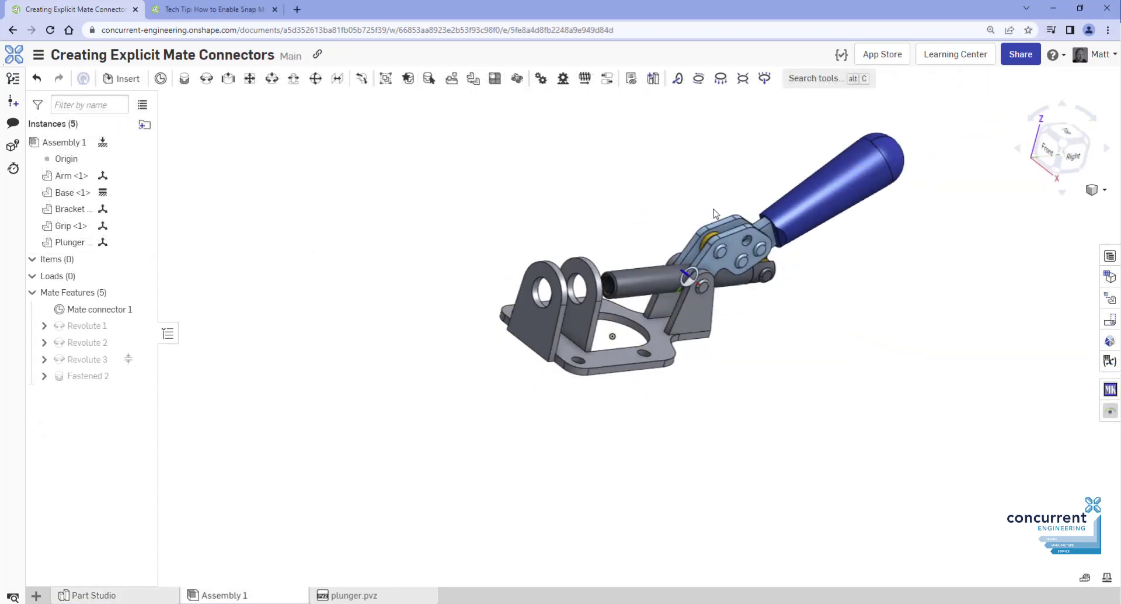
Insert the Bushing part from the Part Studio and drop it into the base bore
{"action": "scroll", "coordinate": [713, 213], "scroll_direction": "up", "scroll_amount": 3}
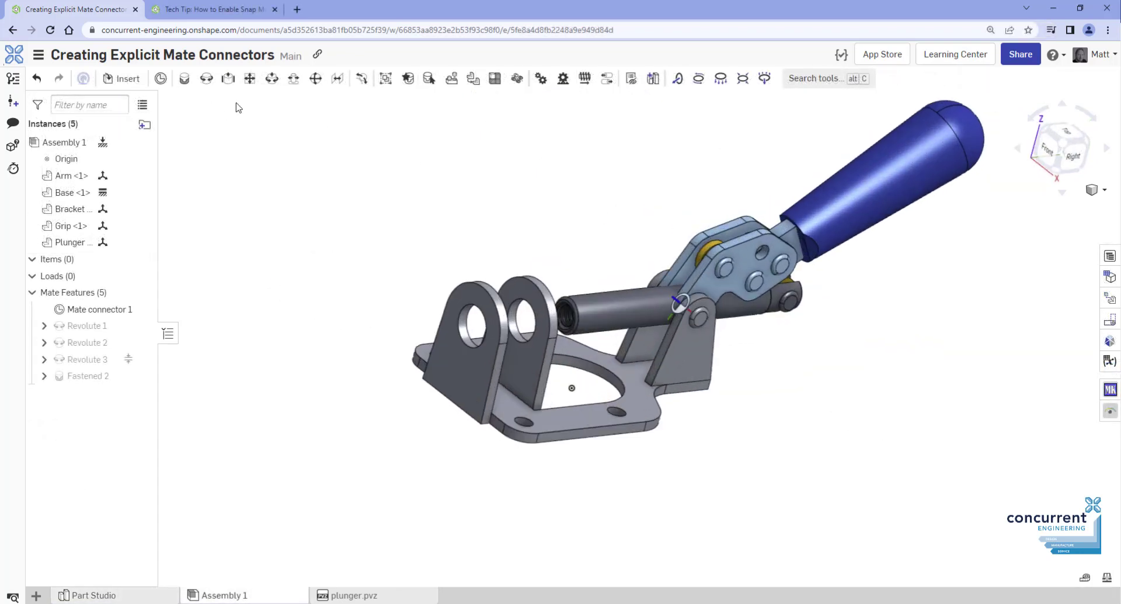
{"action": "left_click", "coordinate": [415, 87]}
{"action": "left_click", "coordinate": [121, 78]}
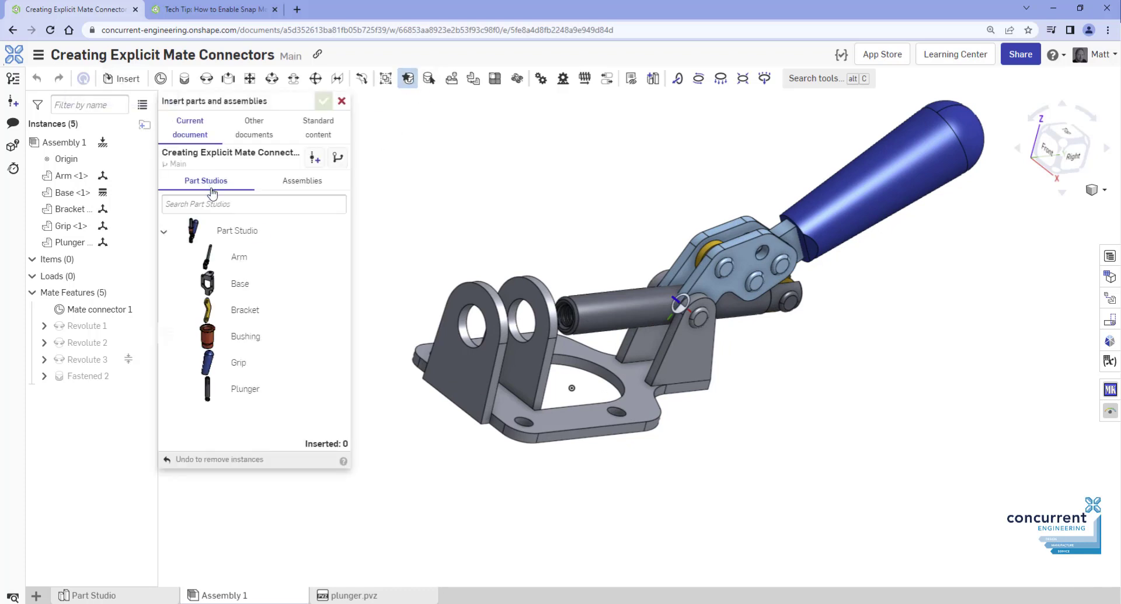
{"action": "left_click", "coordinate": [264, 331]}
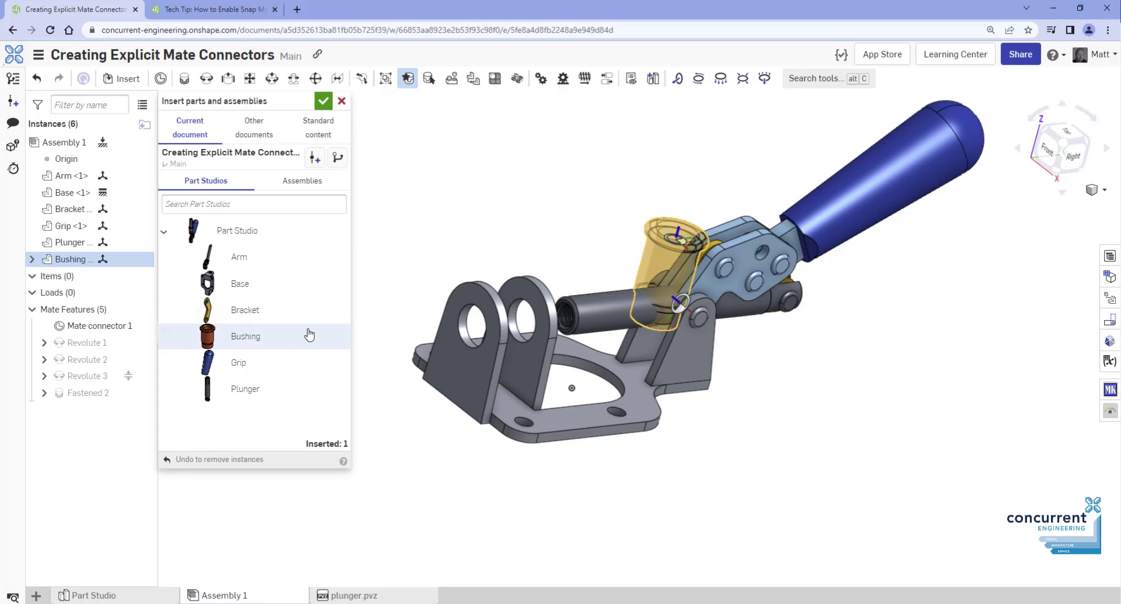
{"action": "left_click", "coordinate": [463, 334]}
{"action": "left_click", "coordinate": [324, 102]}
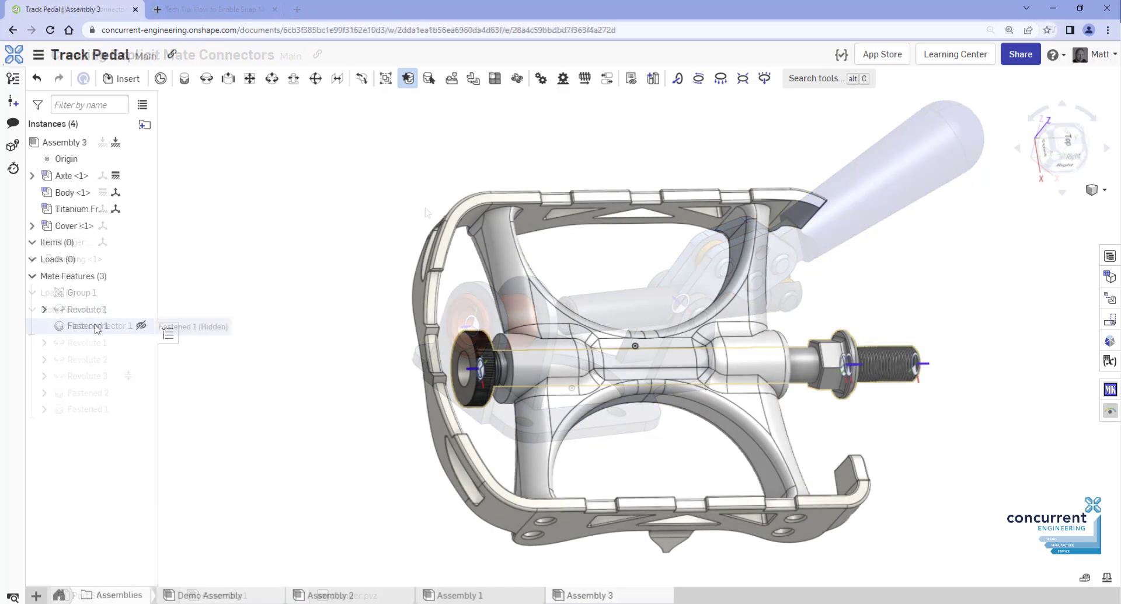
Edit Fastened 1 to flip the cover's primary axis on the axle, then rotate the connector 90 degrees
{"action": "right_click", "coordinate": [101, 327]}
{"action": "left_click", "coordinate": [126, 359]}
{"action": "left_click", "coordinate": [166, 220]}
{"action": "left_click", "coordinate": [272, 100]}
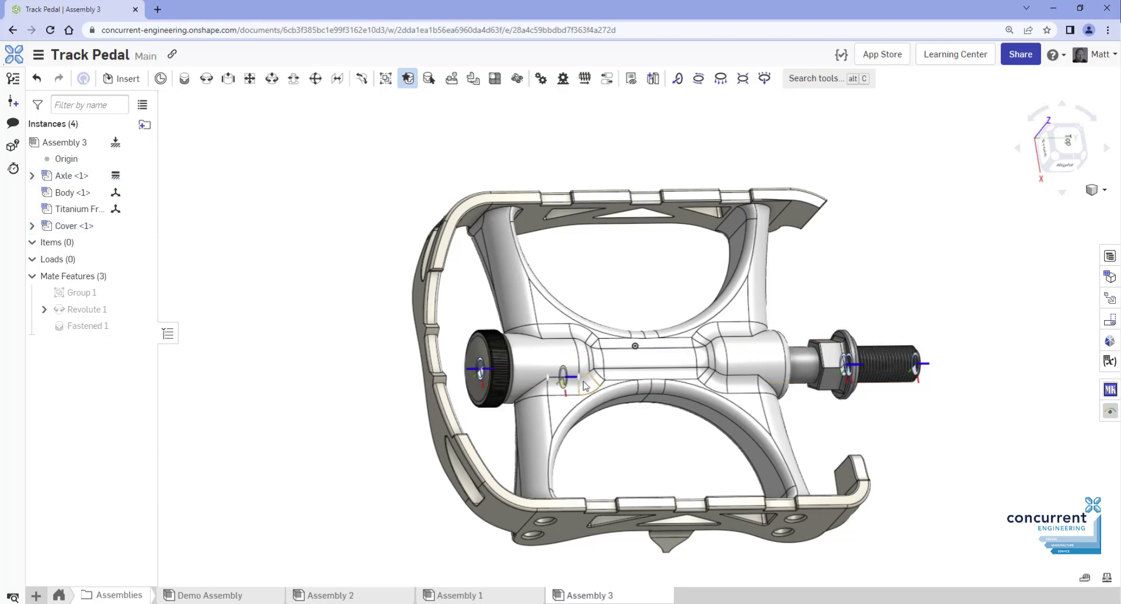
{"action": "mouse_move", "coordinate": [584, 384]}
{"action": "right_mouse_down"}
{"action": "mouse_move", "coordinate": [558, 386]}
{"action": "mouse_move", "coordinate": [585, 383]}
{"action": "right_mouse_up"}
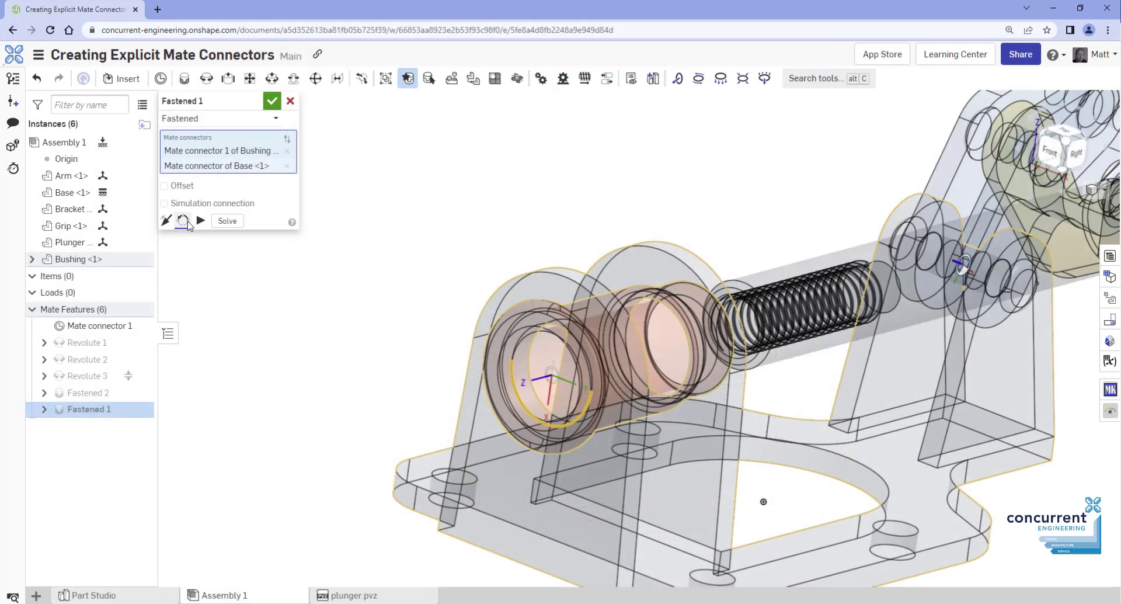
{"action": "left_click", "coordinate": [188, 222]}
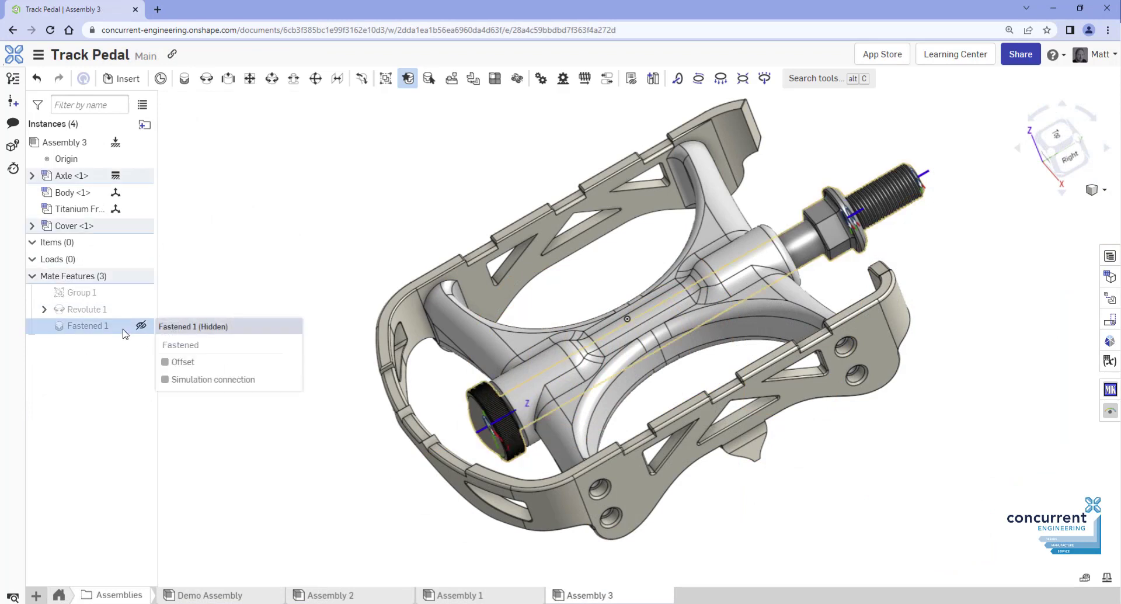
Change Fastened 1 to a Cylindrical mate with Z limits of -3 mm to 0 mm and preview its motion
{"action": "right_click", "coordinate": [124, 330]}
{"action": "left_click", "coordinate": [146, 358]}
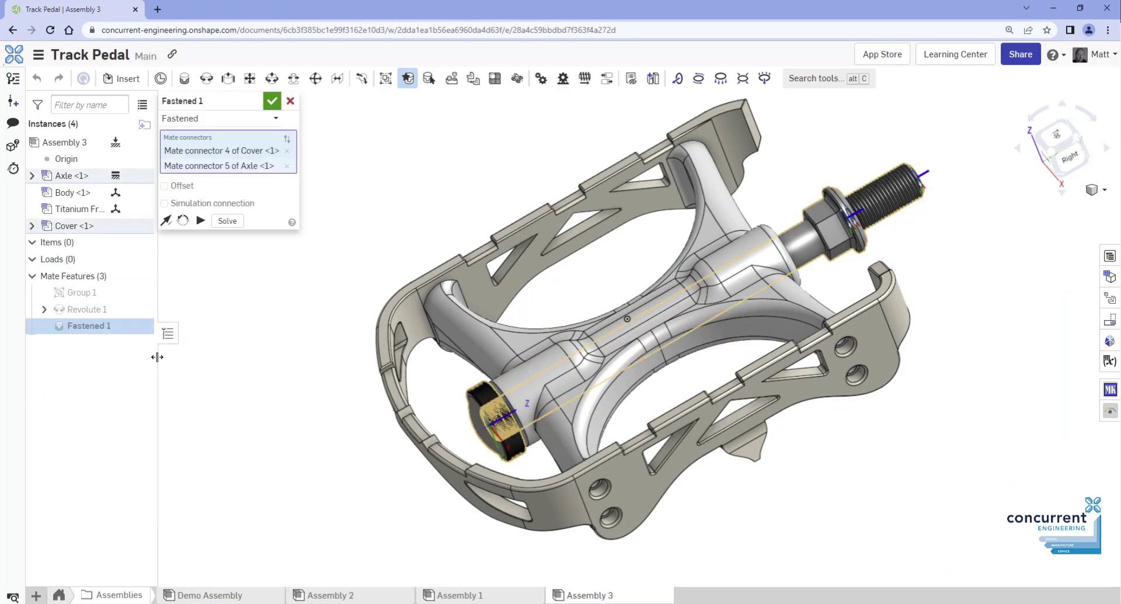
{"action": "left_click", "coordinate": [277, 120]}
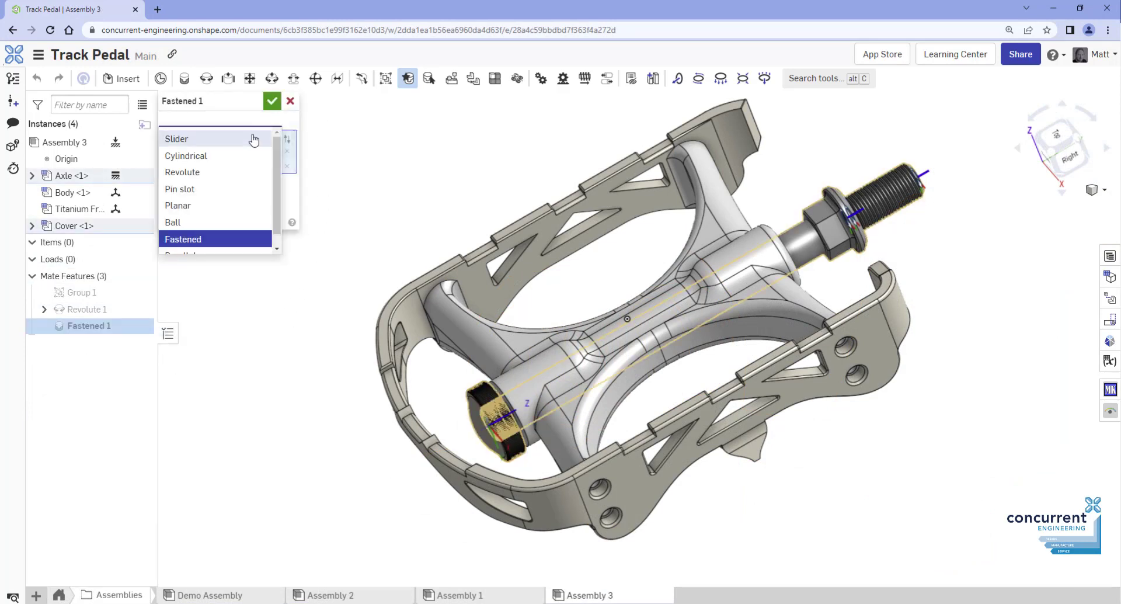
{"action": "left_click", "coordinate": [230, 157]}
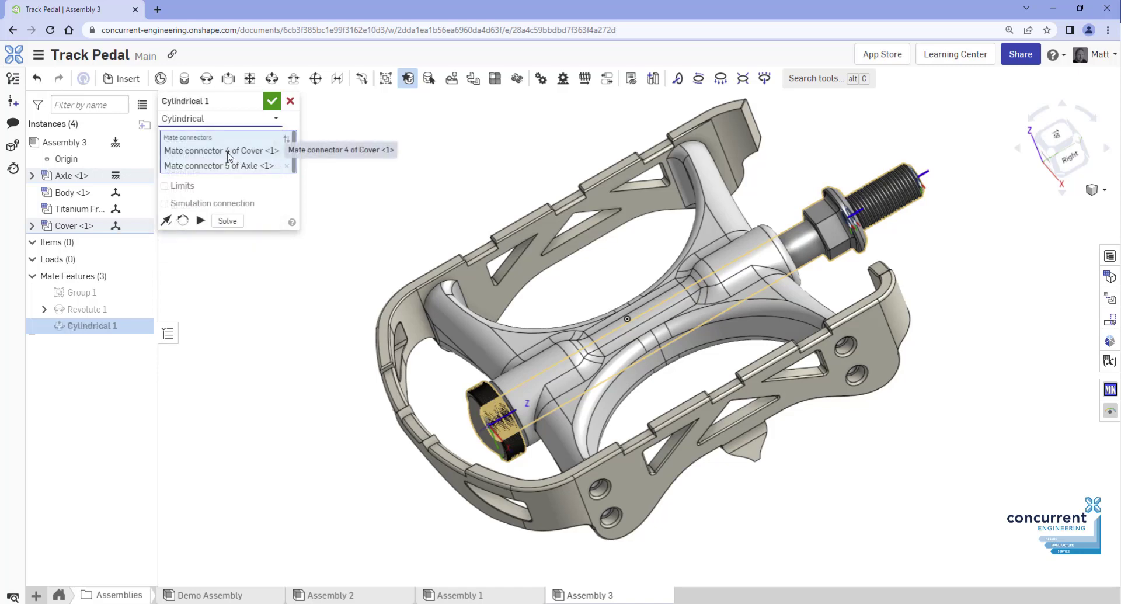
{"action": "left_click", "coordinate": [165, 186]}
{"action": "left_click", "coordinate": [261, 221]}
{"action": "left_click", "coordinate": [200, 287]}
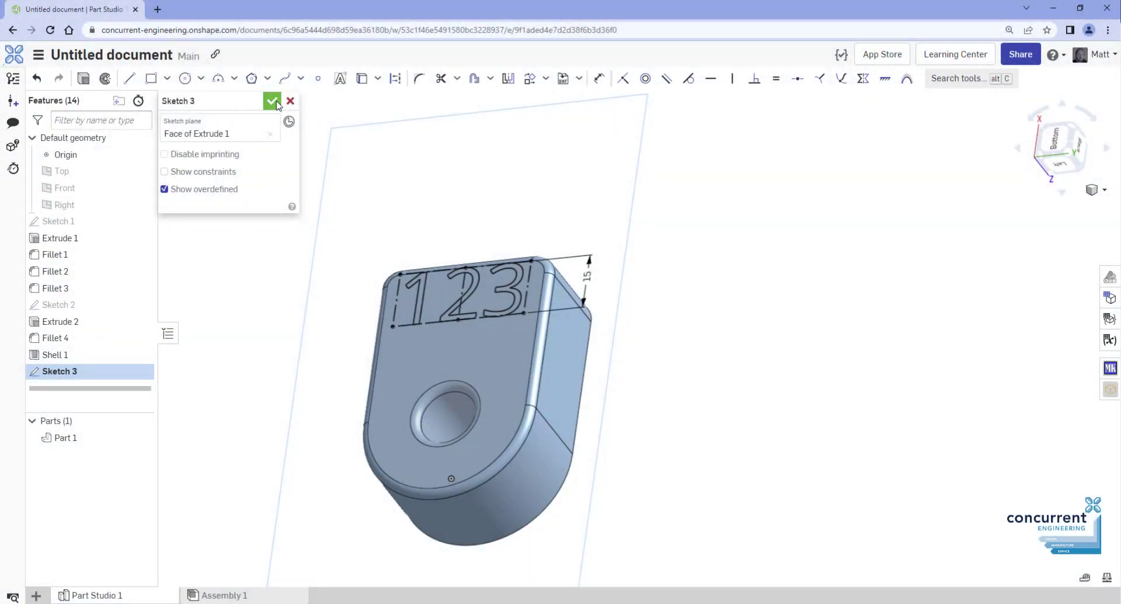
Finish the 123 sketch and cut-extrude Sketch 3 by 0.25 mm so the numbers are recessed
{"action": "left_click", "coordinate": [273, 103]}
{"action": "left_click", "coordinate": [140, 79]}
{"action": "left_click", "coordinate": [234, 134]}
{"action": "left_click", "coordinate": [111, 372]}
{"action": "scroll", "coordinate": [431, 257], "scroll_direction": "up", "scroll_amount": 2}
{"action": "scroll", "coordinate": [431, 257], "scroll_direction": "up", "scroll_amount": 1}
{"action": "left_click", "coordinate": [266, 206]}
{"action": "type", "text": "0.25"}
{"action": "key", "text": "Return"}
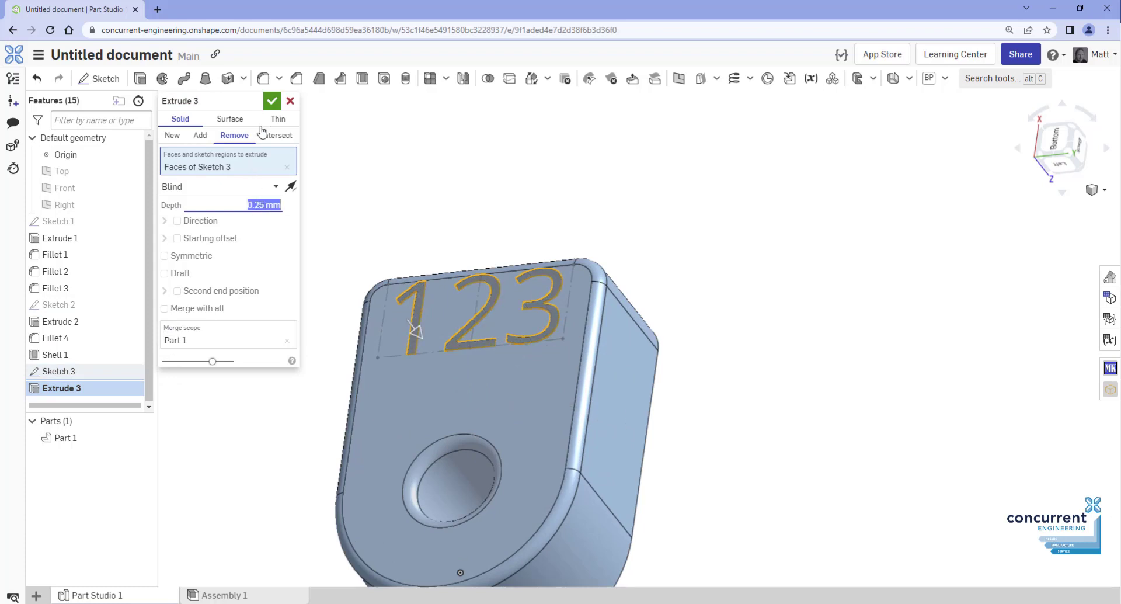
{"action": "left_click", "coordinate": [272, 100]}
{"action": "right_click_drag", "start_coordinate": [384, 193], "coordinate": [428, 186]}
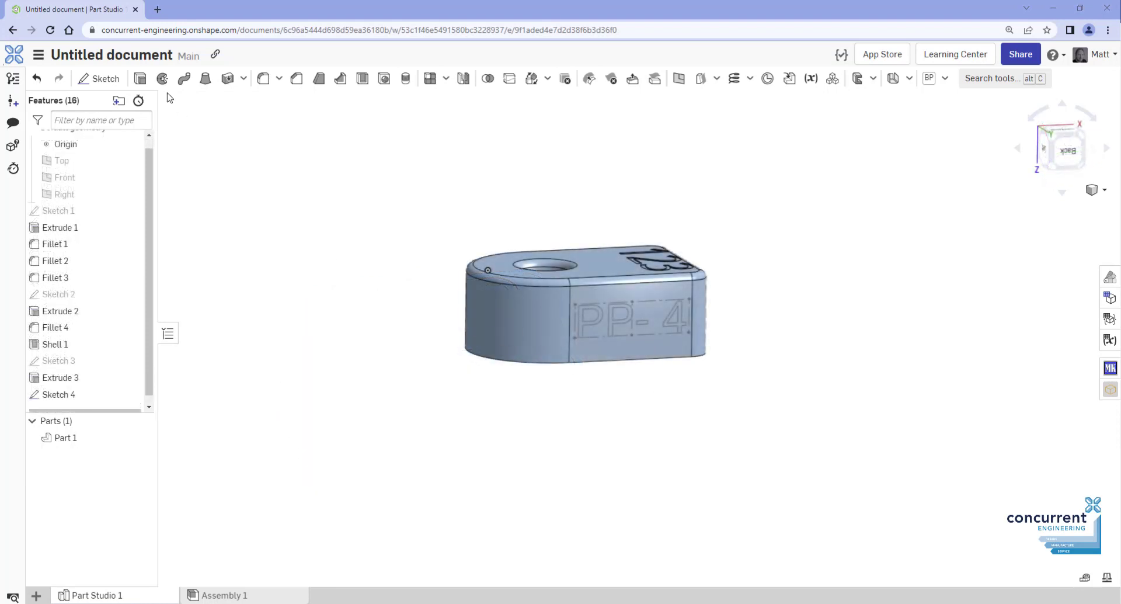
Extrude the PP-4 lettering in Sketch 4 out of the part by 5 mm
{"action": "left_click", "coordinate": [140, 79]}
{"action": "left_click", "coordinate": [82, 378]}
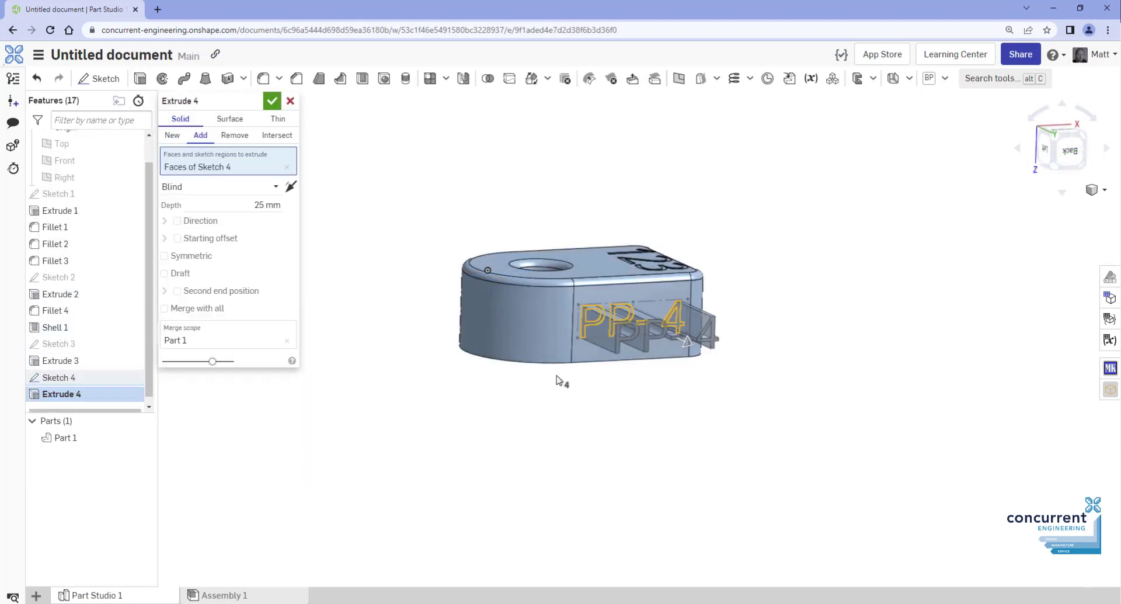
{"action": "left_click", "coordinate": [268, 204]}
{"action": "key", "text": "BackSpace"}
{"action": "type", "text": "5"}
{"action": "left_click", "coordinate": [272, 101]}
{"action": "right_click_drag", "start_coordinate": [467, 247], "coordinate": [563, 289]}
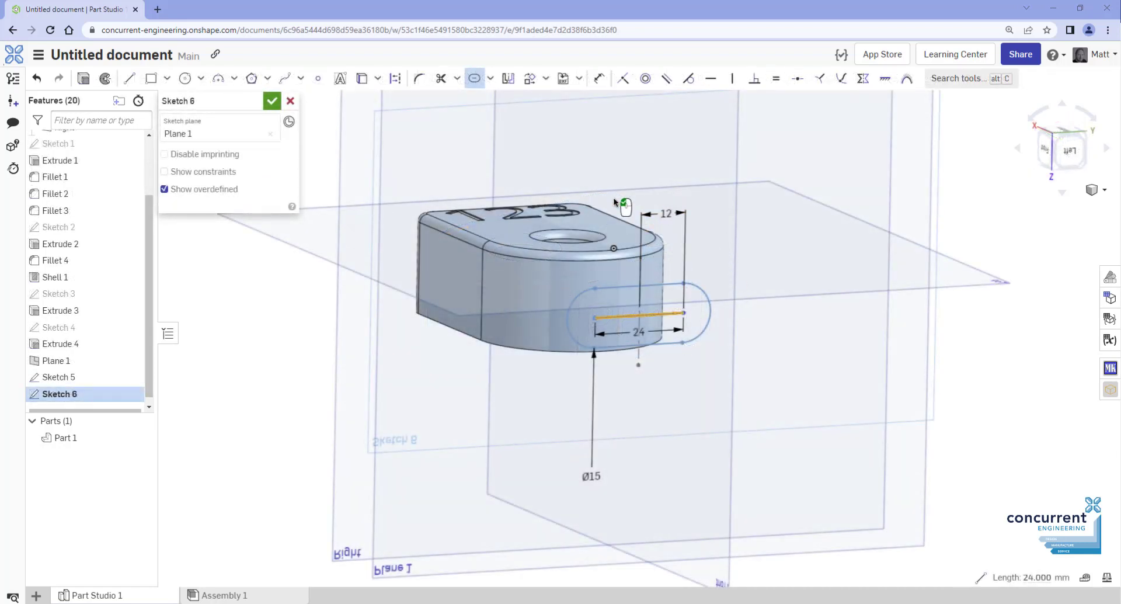
Accept the slot sketch and wrap its region onto the curved fillet face as Wrap 1
{"action": "left_click", "coordinate": [271, 102]}
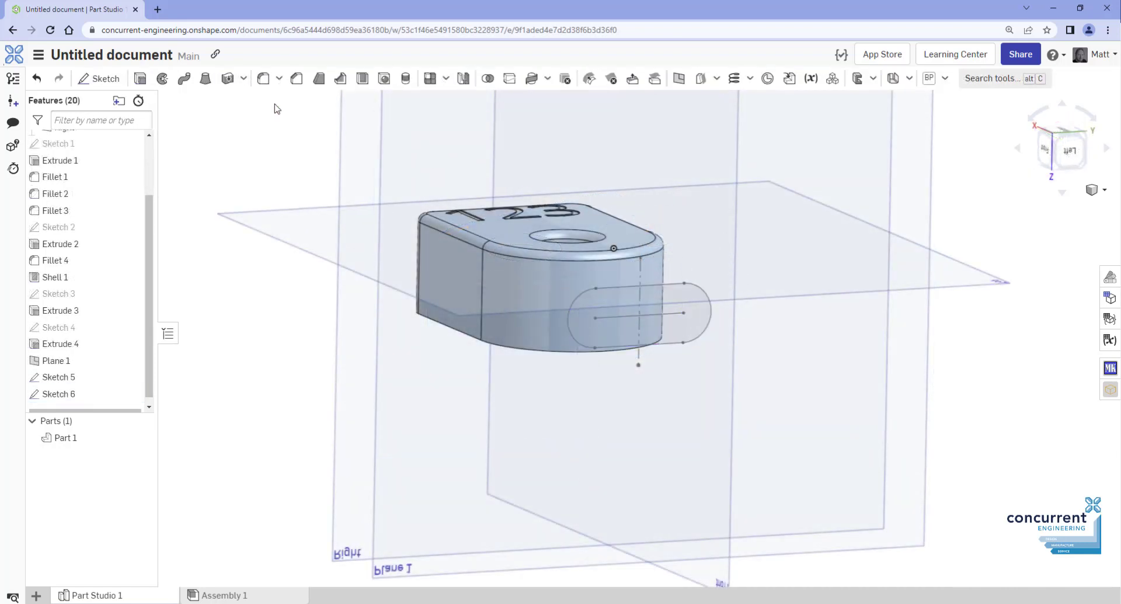
{"action": "left_click", "coordinate": [529, 80]}
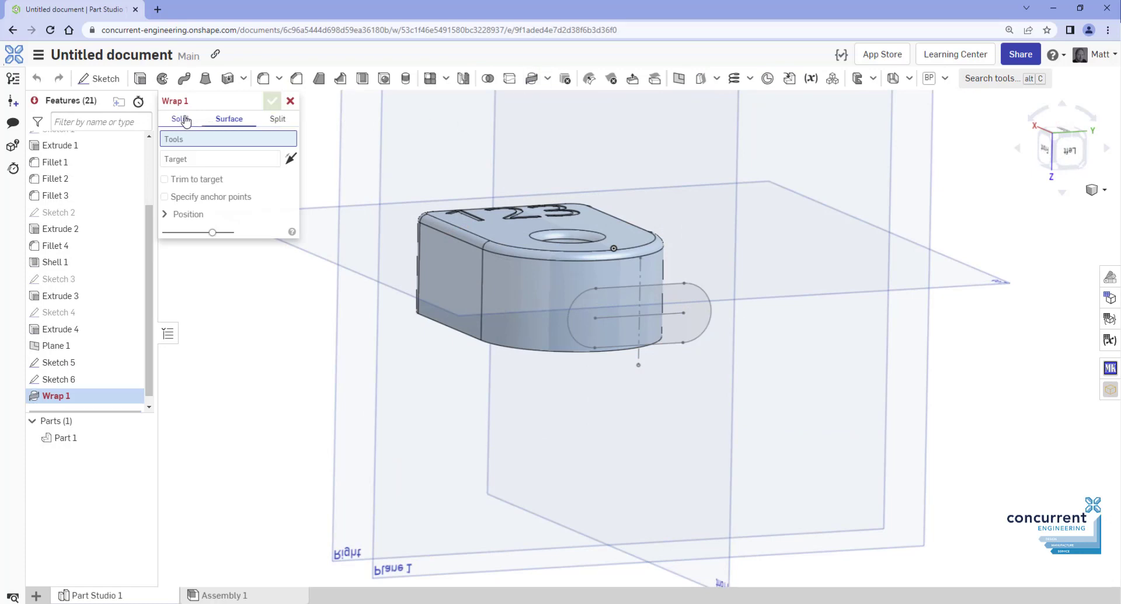
{"action": "left_click", "coordinate": [657, 284]}
{"action": "left_click", "coordinate": [538, 314]}
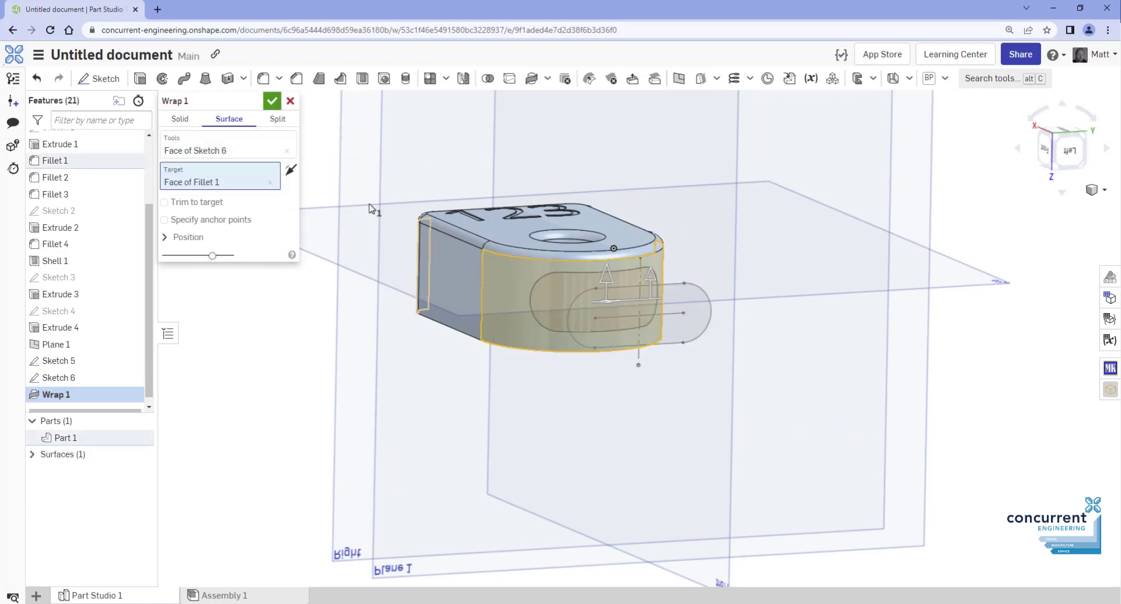
{"action": "left_click", "coordinate": [271, 100]}
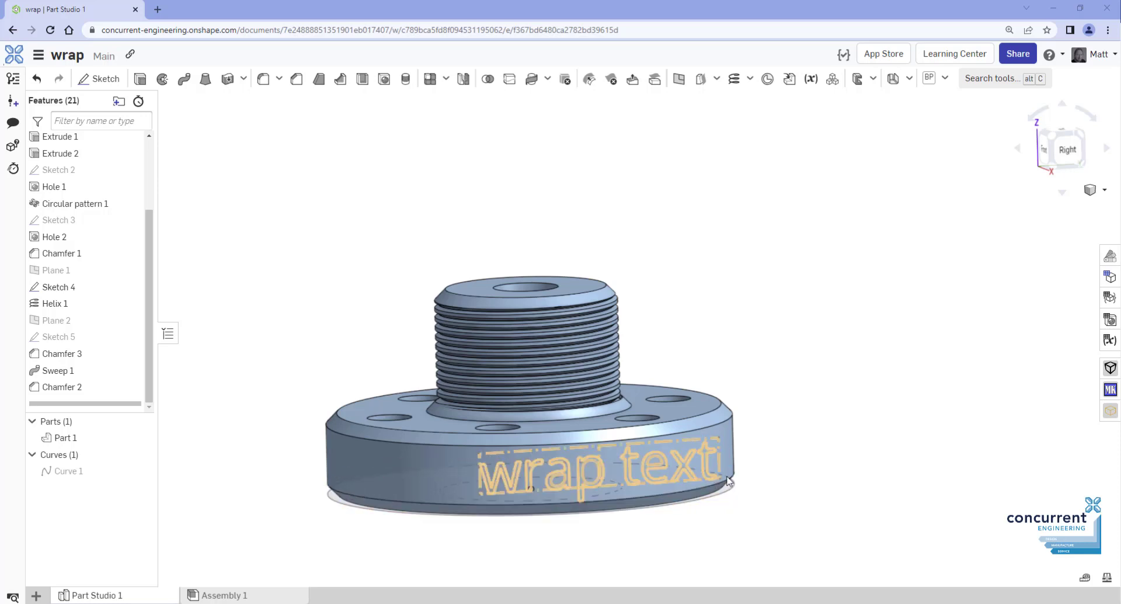
Start a new wrap and try the Solid, Surface, Split types and New, Add, Remove, Intersect options
{"action": "left_click", "coordinate": [547, 80]}
{"action": "left_click", "coordinate": [551, 125]}
{"action": "left_click_drag", "start_coordinate": [799, 144], "coordinate": [793, 221]}
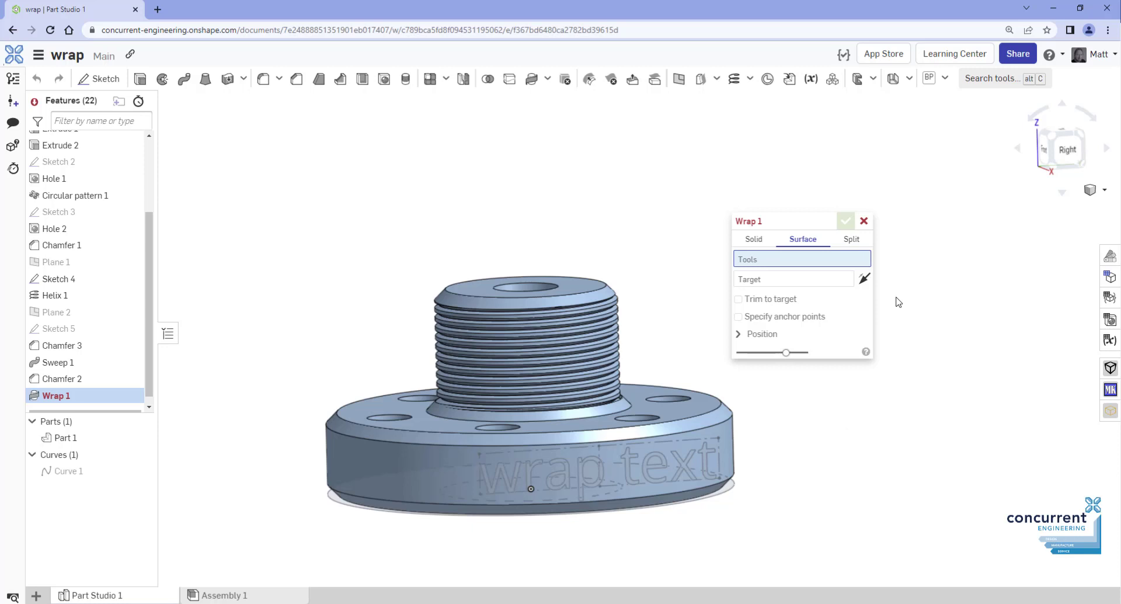
{"action": "left_click", "coordinate": [753, 240]}
{"action": "left_click", "coordinate": [803, 241]}
{"action": "left_click", "coordinate": [852, 243]}
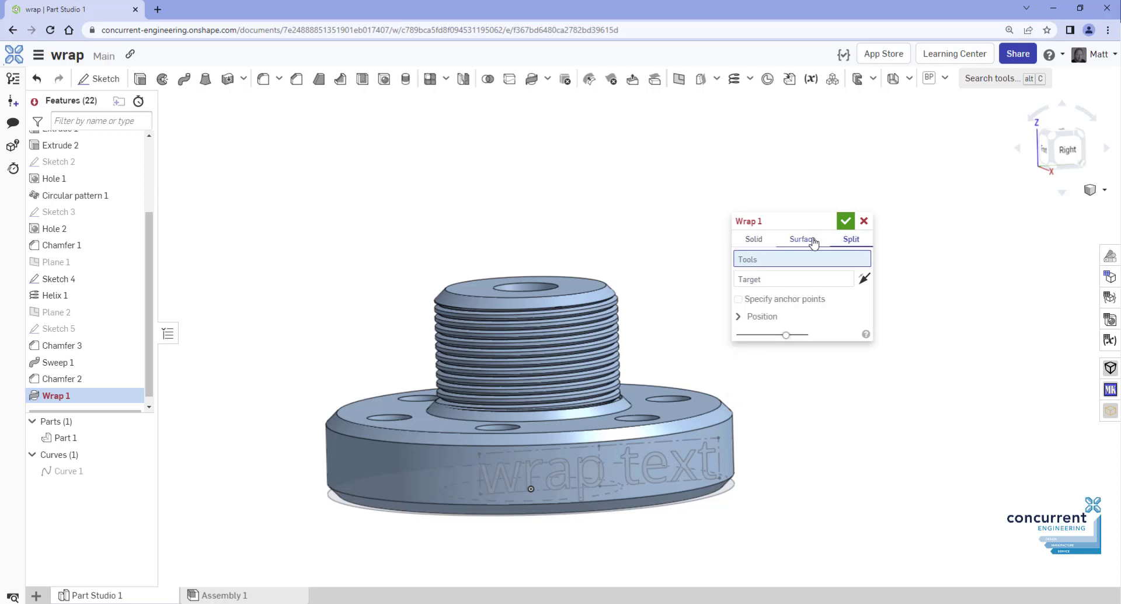
{"action": "left_click", "coordinate": [755, 240]}
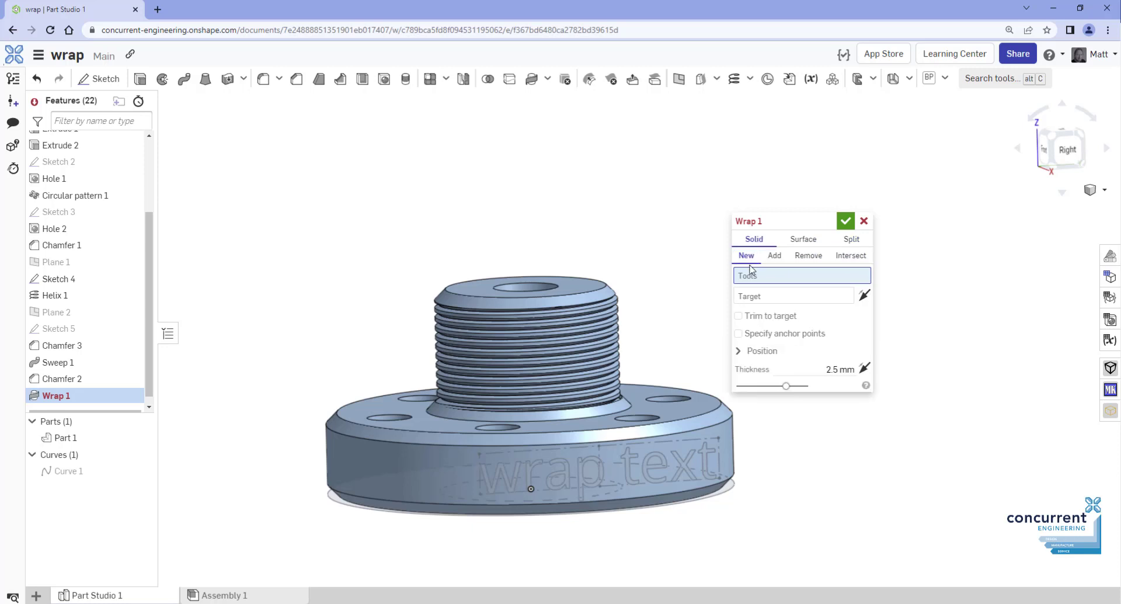
{"action": "left_click", "coordinate": [774, 256]}
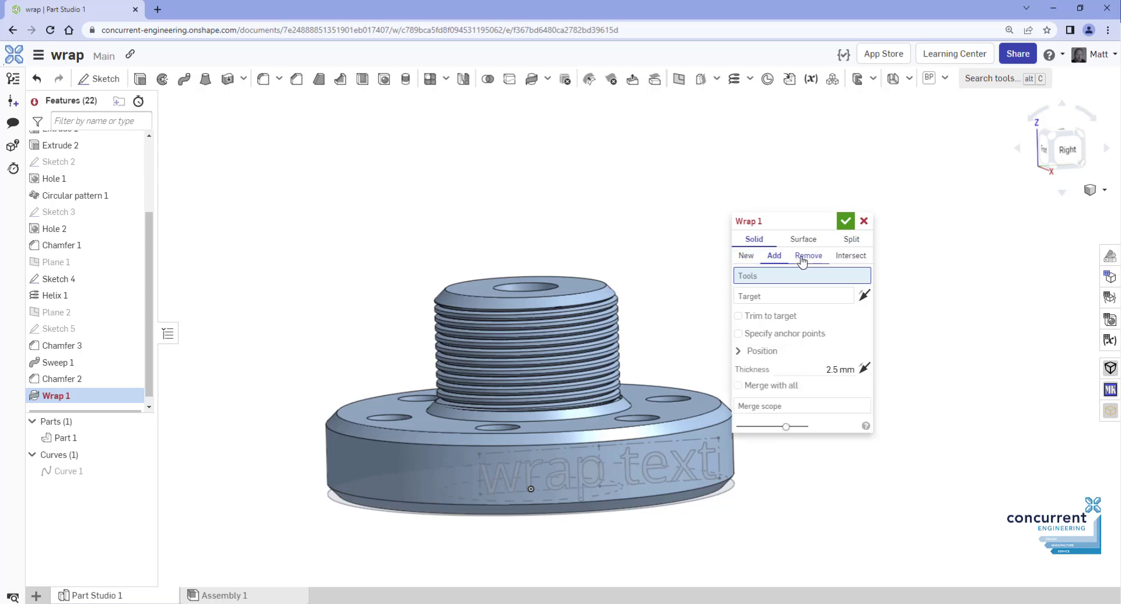
{"action": "left_click", "coordinate": [802, 258]}
{"action": "left_click", "coordinate": [847, 263]}
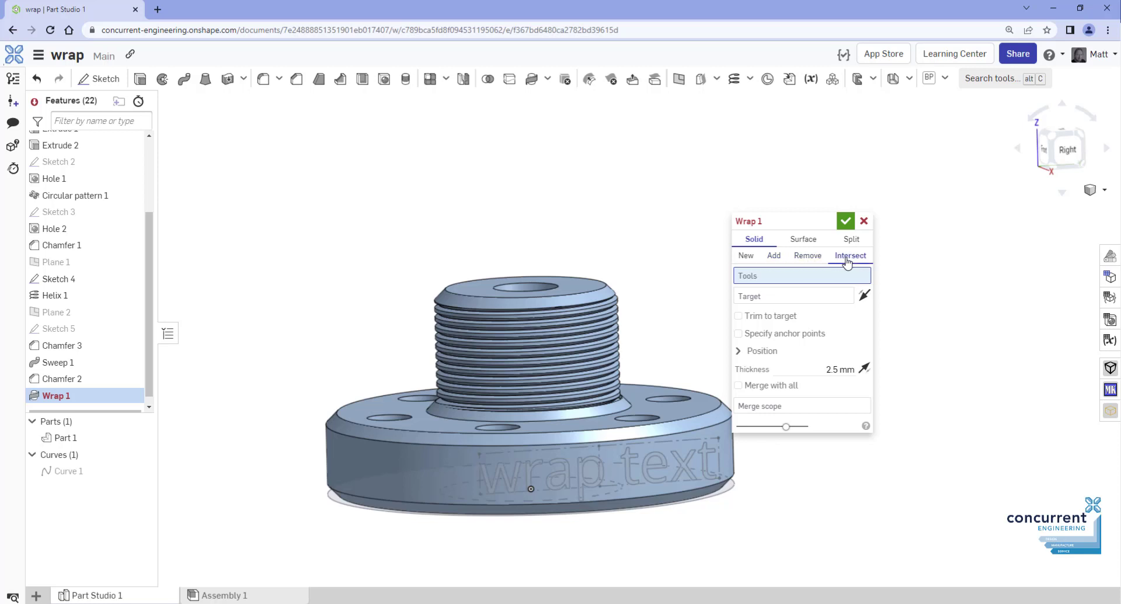
{"action": "left_click", "coordinate": [742, 257]}
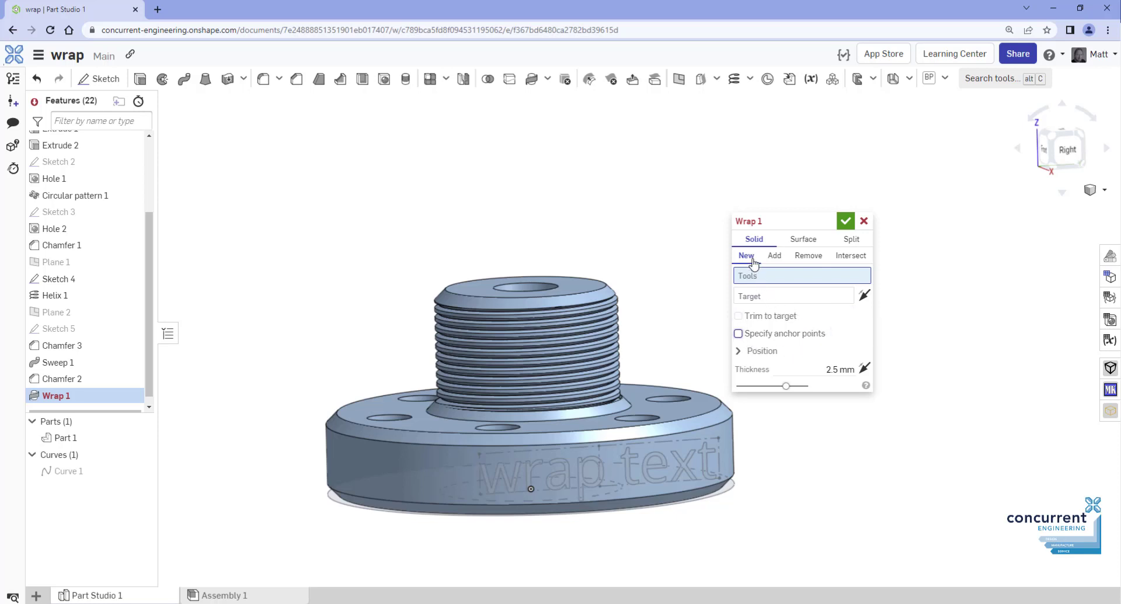
{"action": "left_click", "coordinate": [782, 260]}
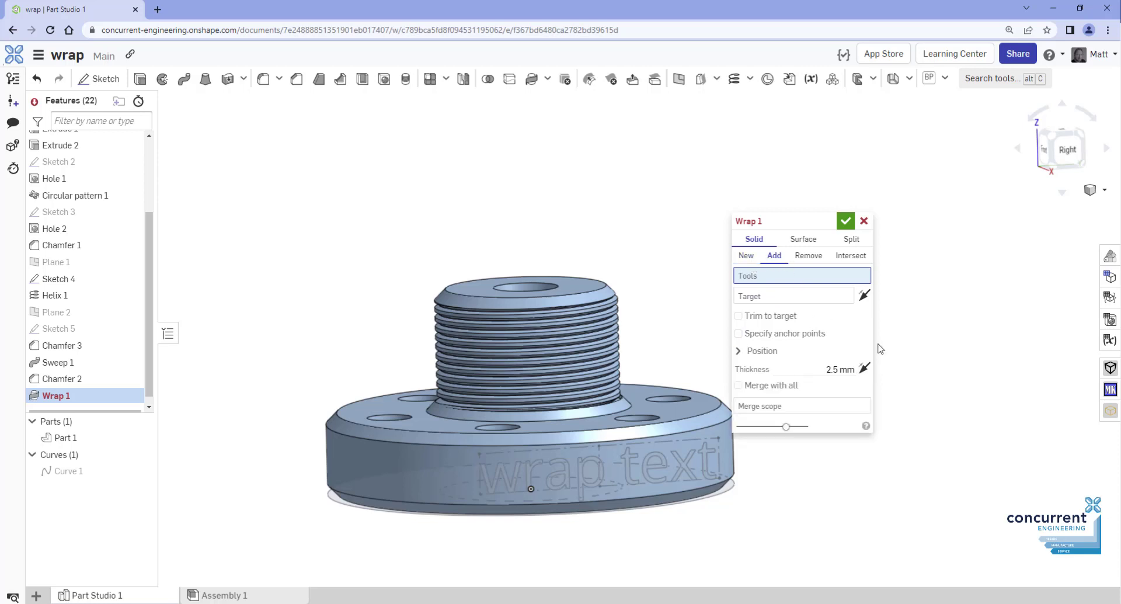
Wrap Sketch 4's text onto the flange's cylindrical face as a 1.5 mm Remove cut
{"action": "left_click", "coordinate": [675, 467]}
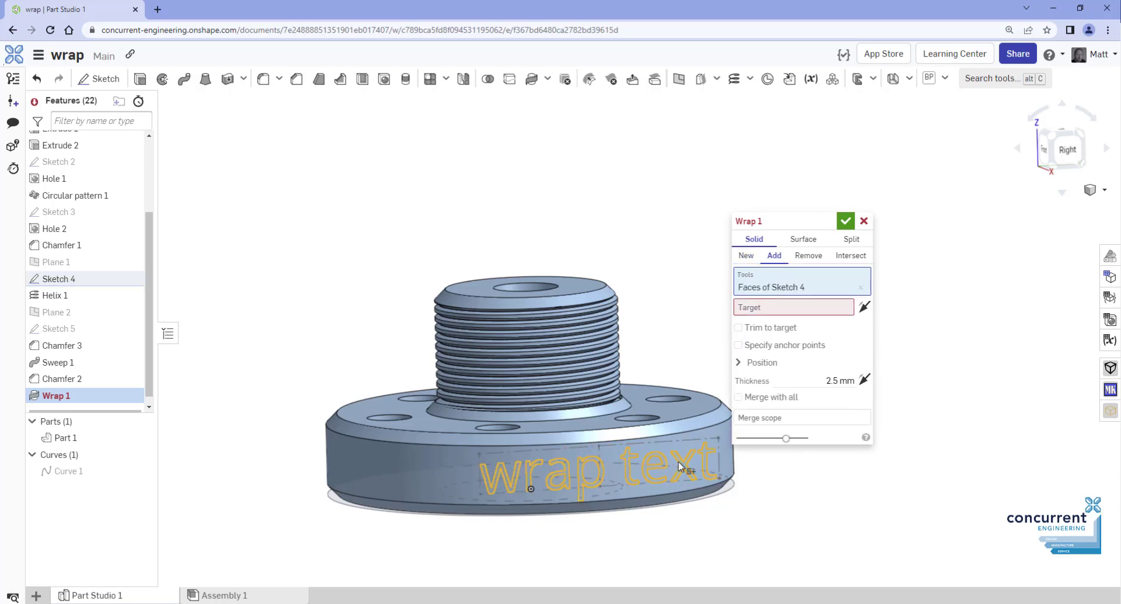
{"action": "left_click", "coordinate": [790, 310]}
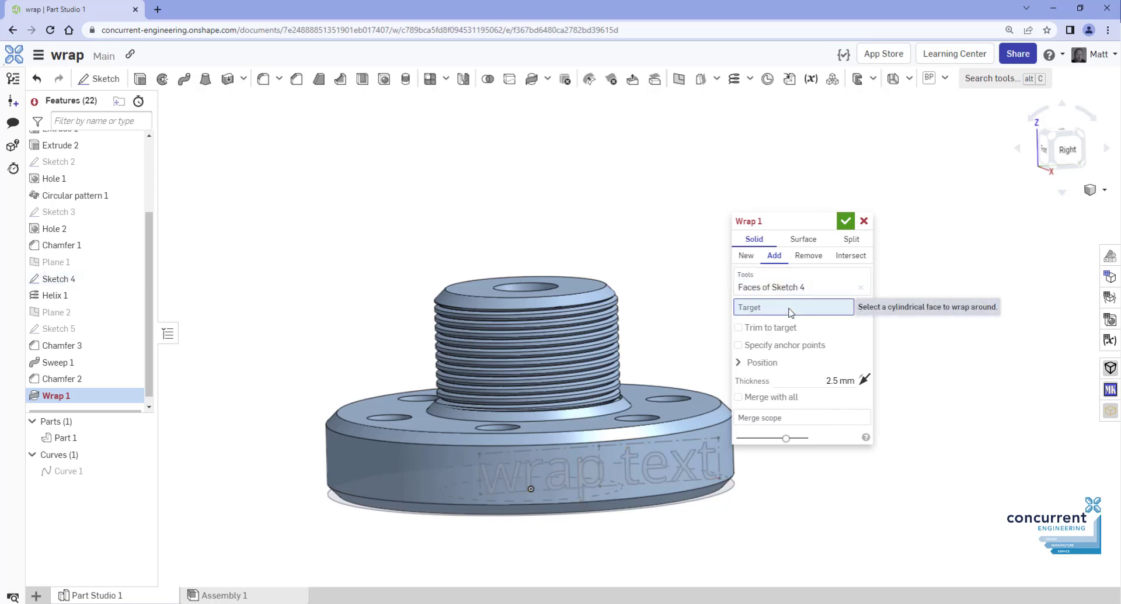
{"action": "left_click", "coordinate": [728, 434]}
{"action": "key", "text": "shift+7"}
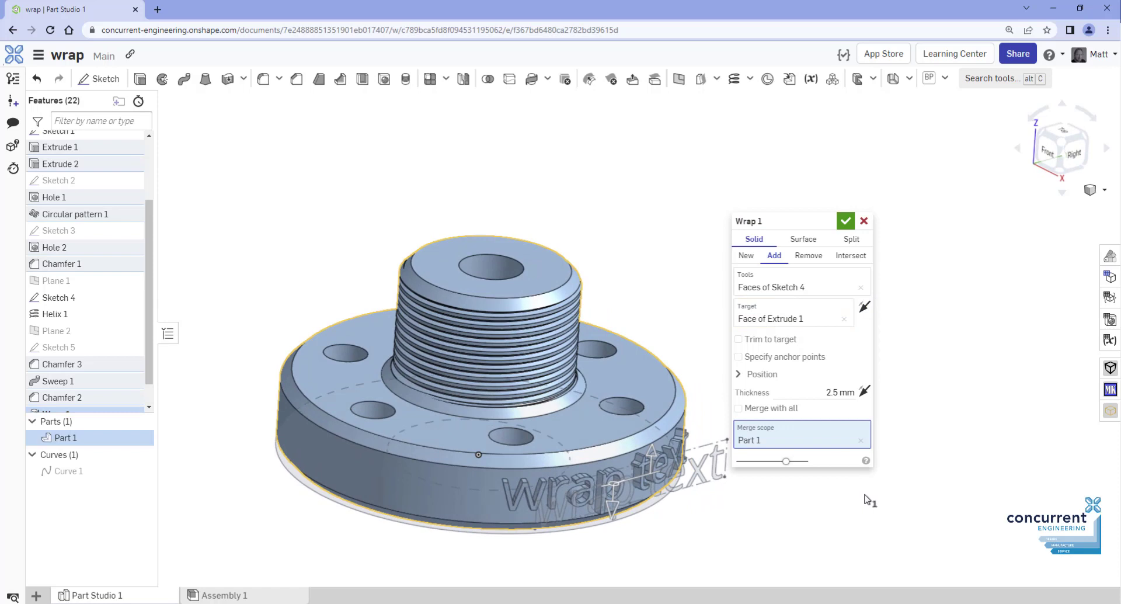
{"action": "left_click", "coordinate": [835, 392]}
{"action": "key", "text": "Down"}
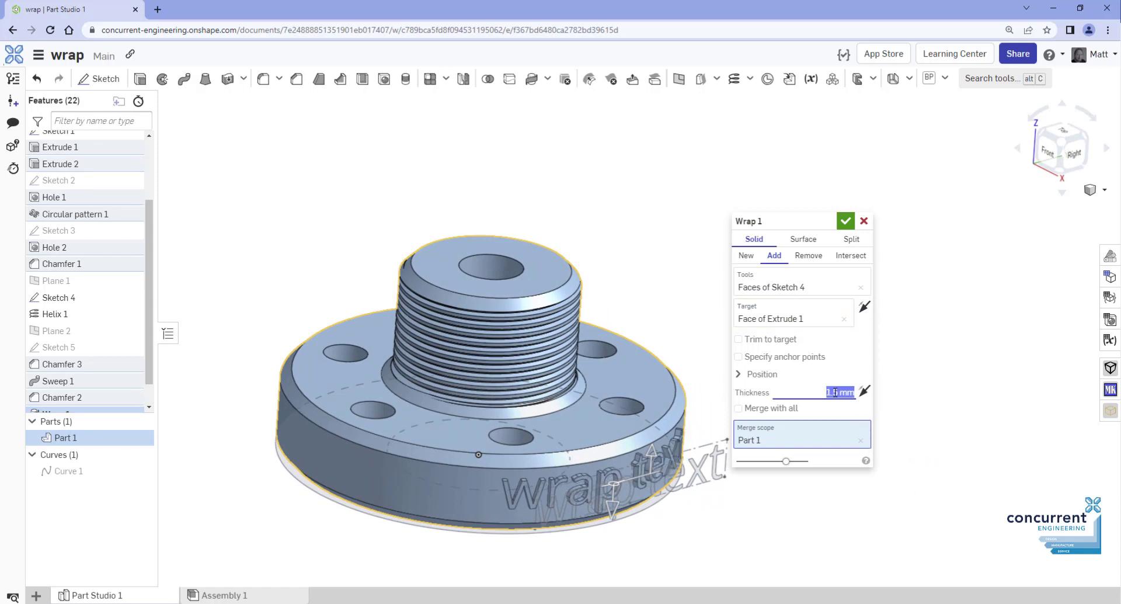
{"action": "left_click", "coordinate": [808, 256]}
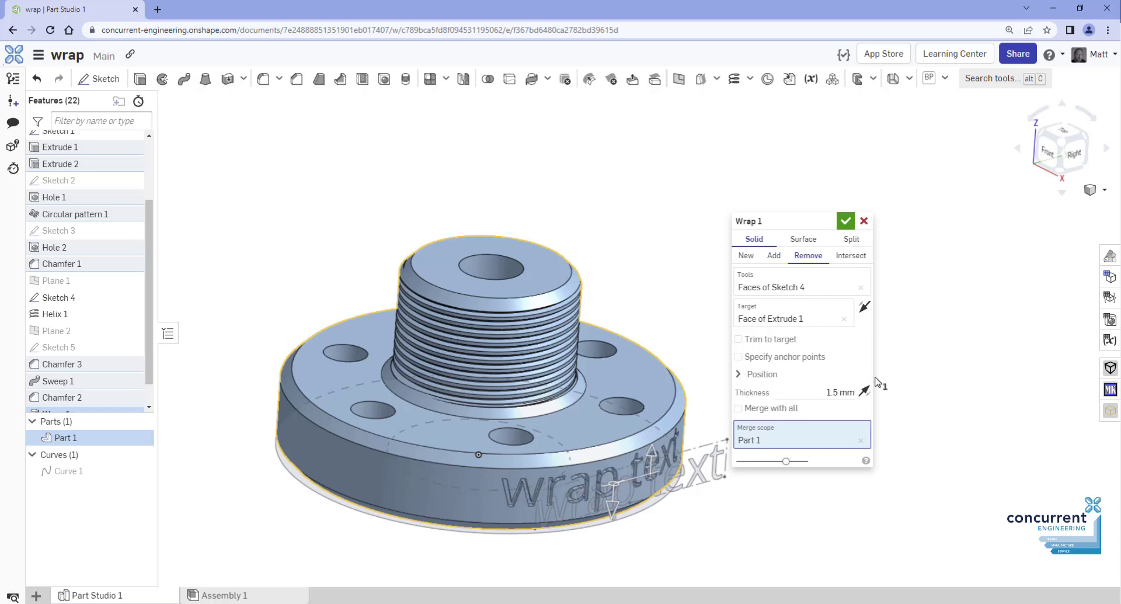
{"action": "key", "text": "Up"}
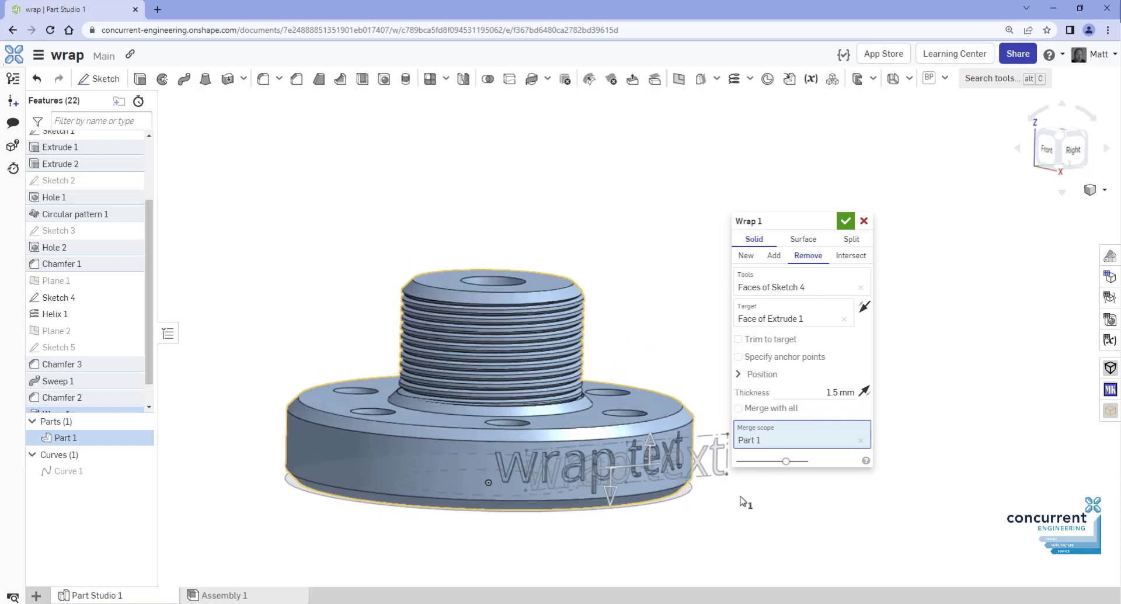
{"action": "left_click", "coordinate": [866, 392]}
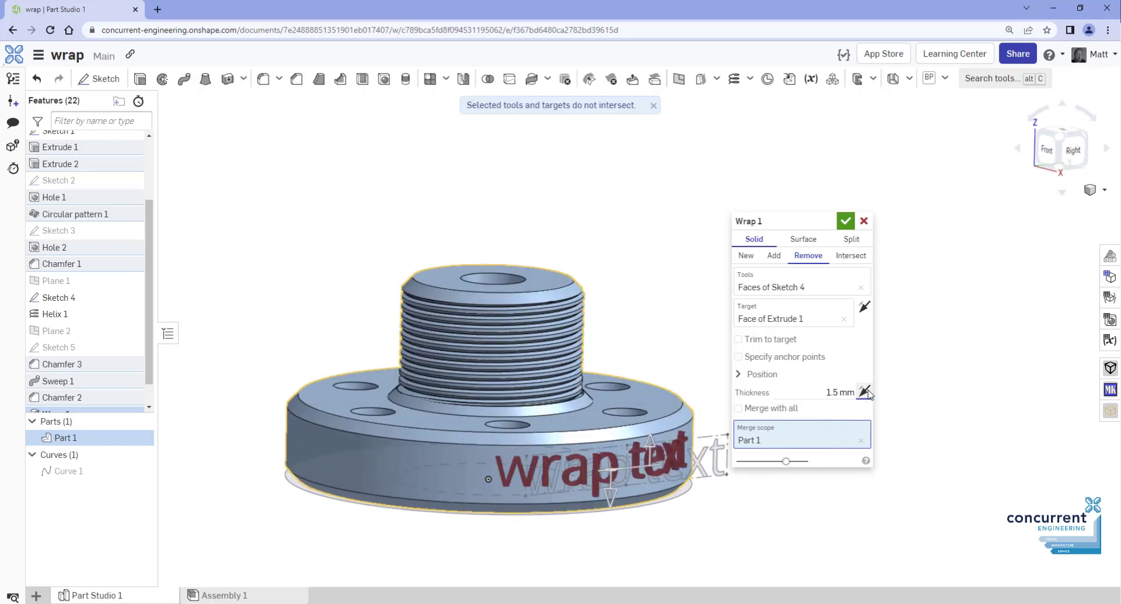
{"action": "left_click", "coordinate": [866, 392]}
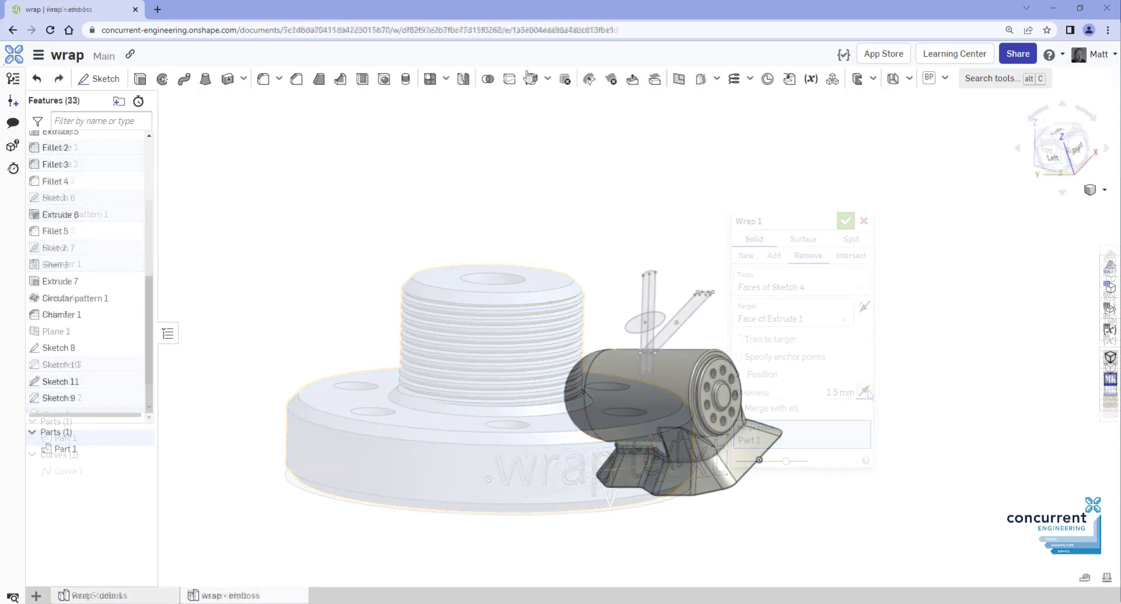
{"action": "left_click", "coordinate": [532, 78]}
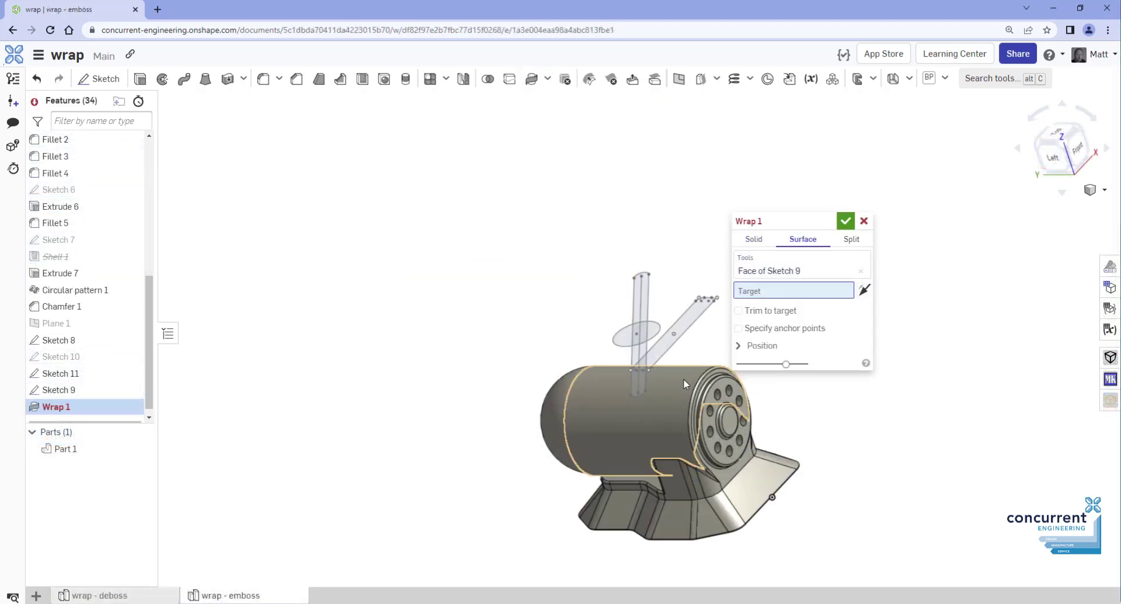
Target the cylinder face with Trim to target left off, and confirm the first wrap
{"action": "left_click", "coordinate": [700, 467]}
{"action": "scroll", "coordinate": [712, 478], "scroll_direction": "up", "scroll_amount": 5}
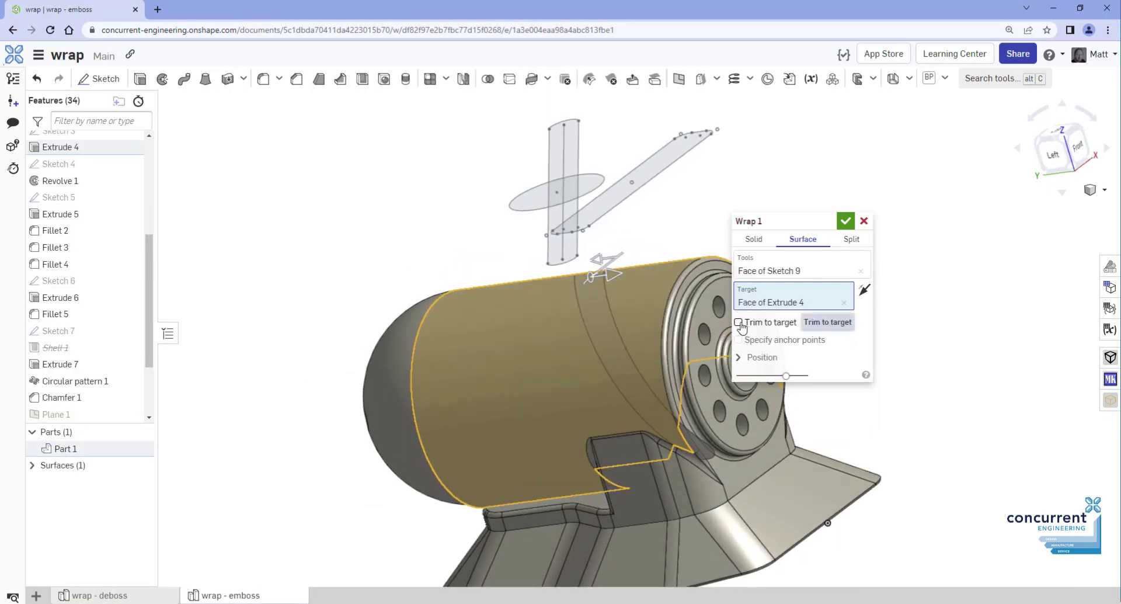
{"action": "left_click", "coordinate": [738, 322]}
{"action": "left_click", "coordinate": [738, 322]}
{"action": "left_click", "coordinate": [852, 226]}
{"action": "right_click_drag", "start_coordinate": [777, 208], "coordinate": [789, 178]}
Create a Split wrap of Sketch 11 onto the cylinder's face
{"action": "left_click", "coordinate": [532, 78]}
{"action": "left_click", "coordinate": [851, 241]}
{"action": "left_click", "coordinate": [660, 209]}
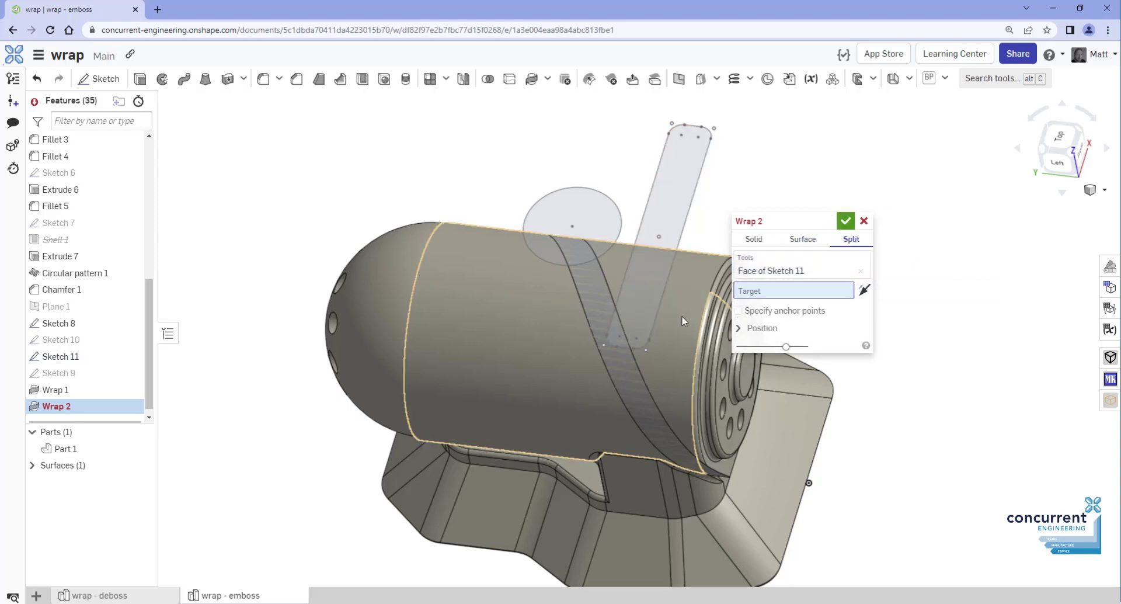
{"action": "left_click", "coordinate": [716, 335]}
{"action": "left_click", "coordinate": [846, 220]}
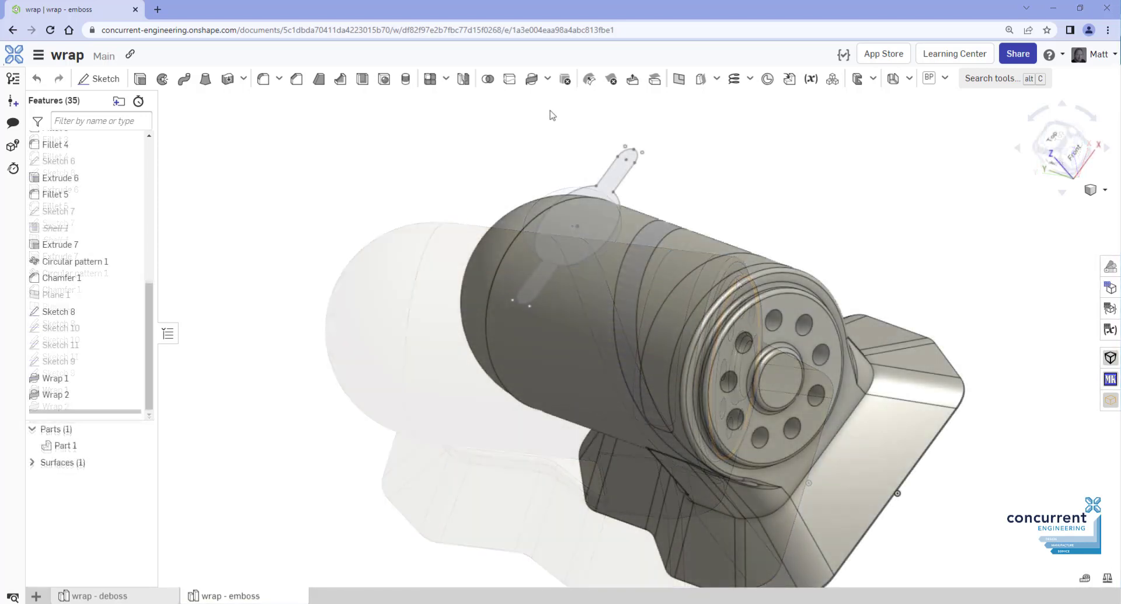
Set up a Solid wrap with the sketch face as tool and the cylinder face as target
{"action": "left_click", "coordinate": [533, 79]}
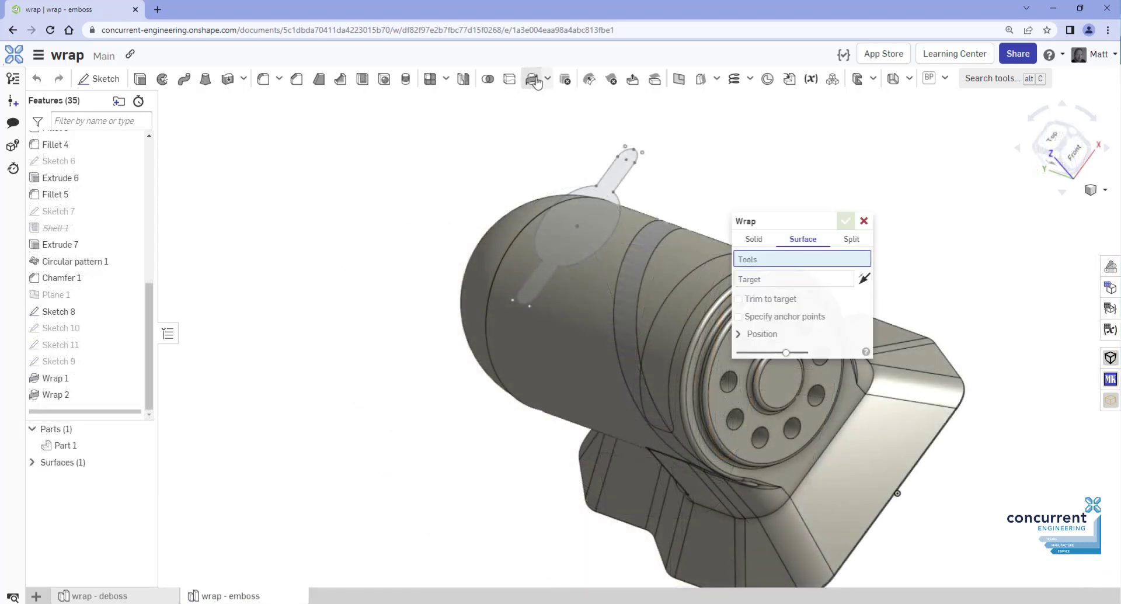
{"action": "left_click", "coordinate": [753, 239]}
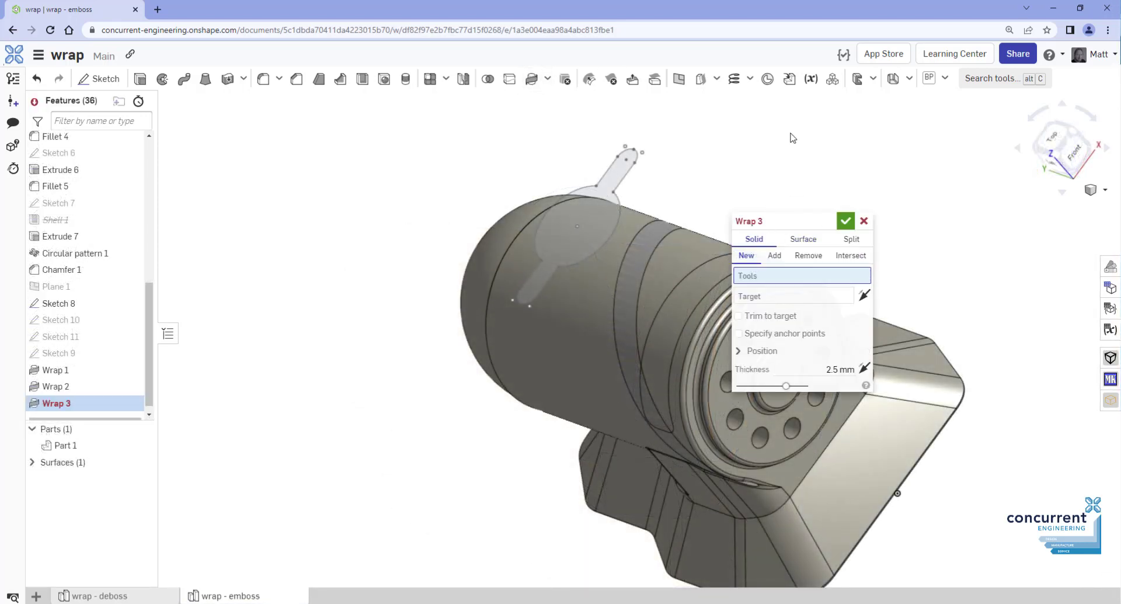
{"action": "left_click", "coordinate": [618, 167]}
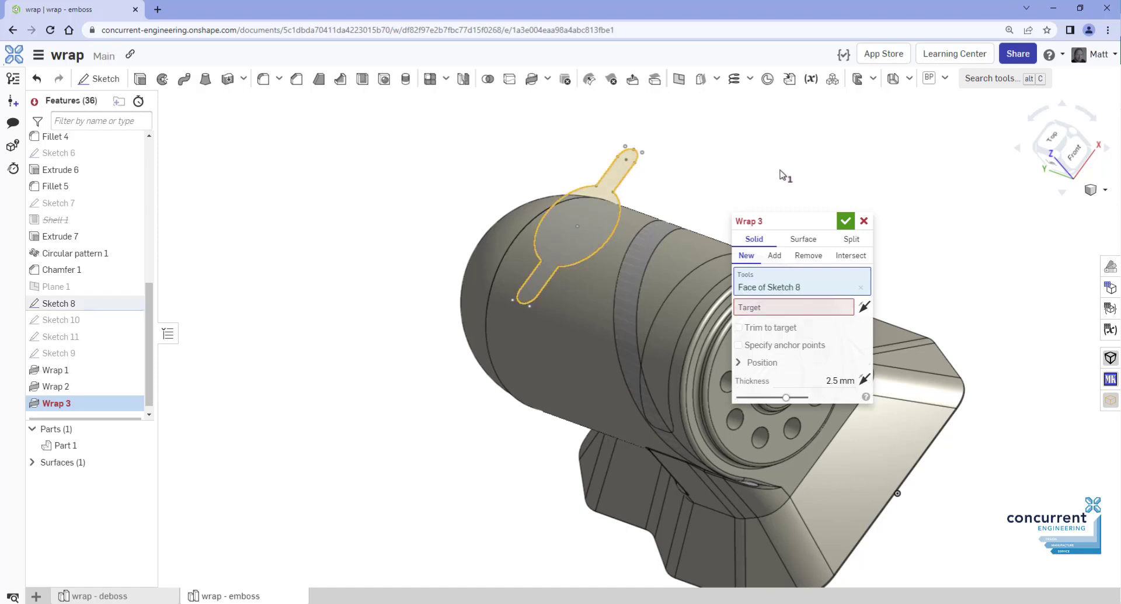
{"action": "left_click", "coordinate": [850, 304]}
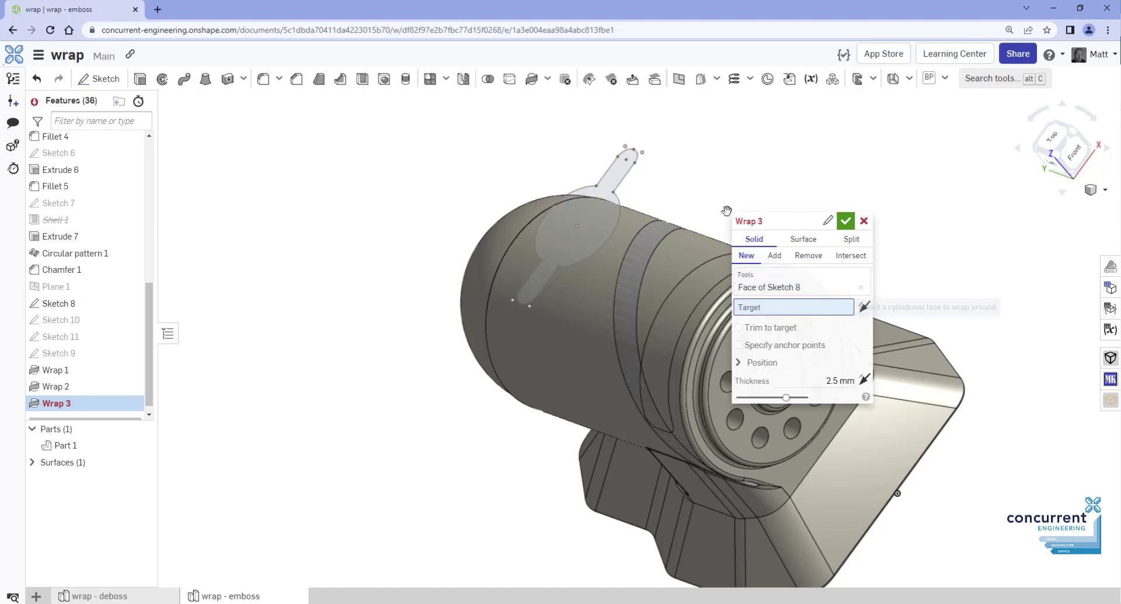
{"action": "left_click", "coordinate": [590, 269]}
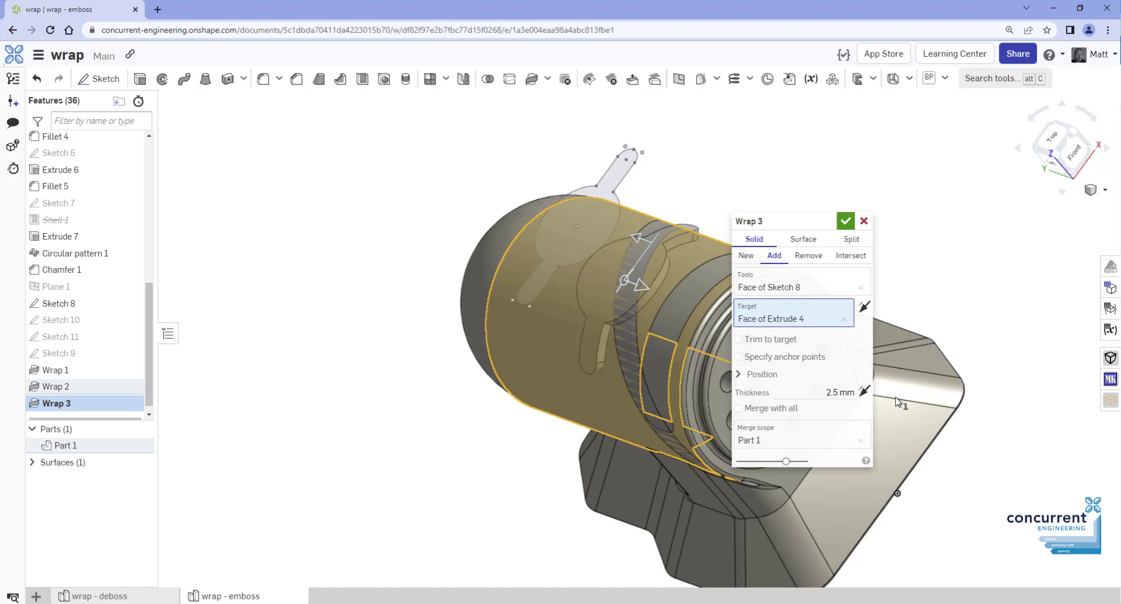
Expand Position and adjust the wrap angle, U shift, and V shift down to -4 mm
{"action": "left_click", "coordinate": [738, 377]}
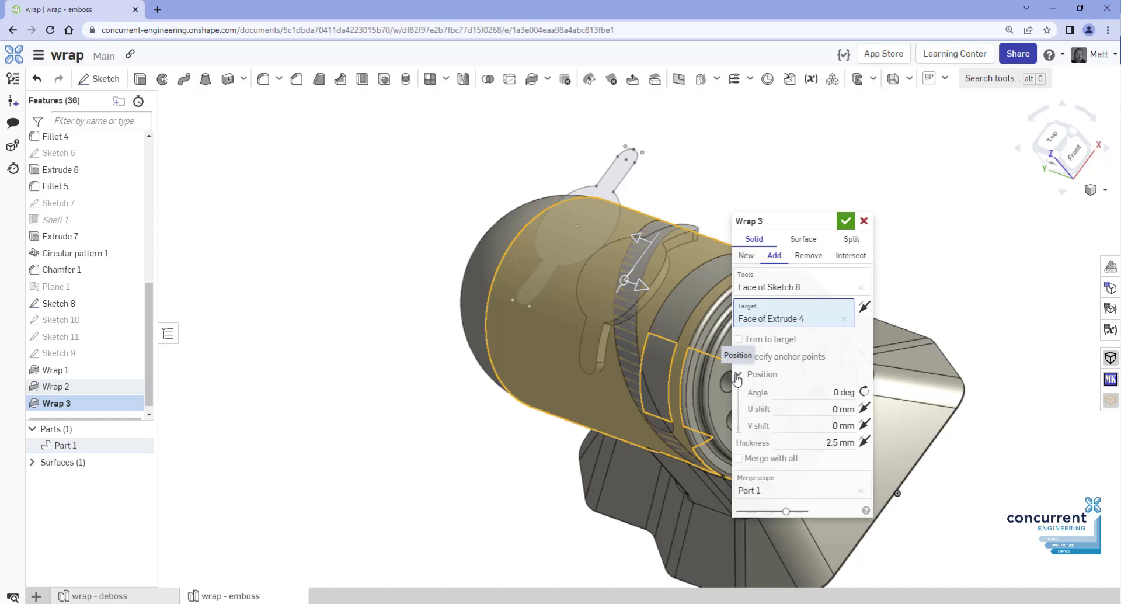
{"action": "left_click", "coordinate": [834, 390]}
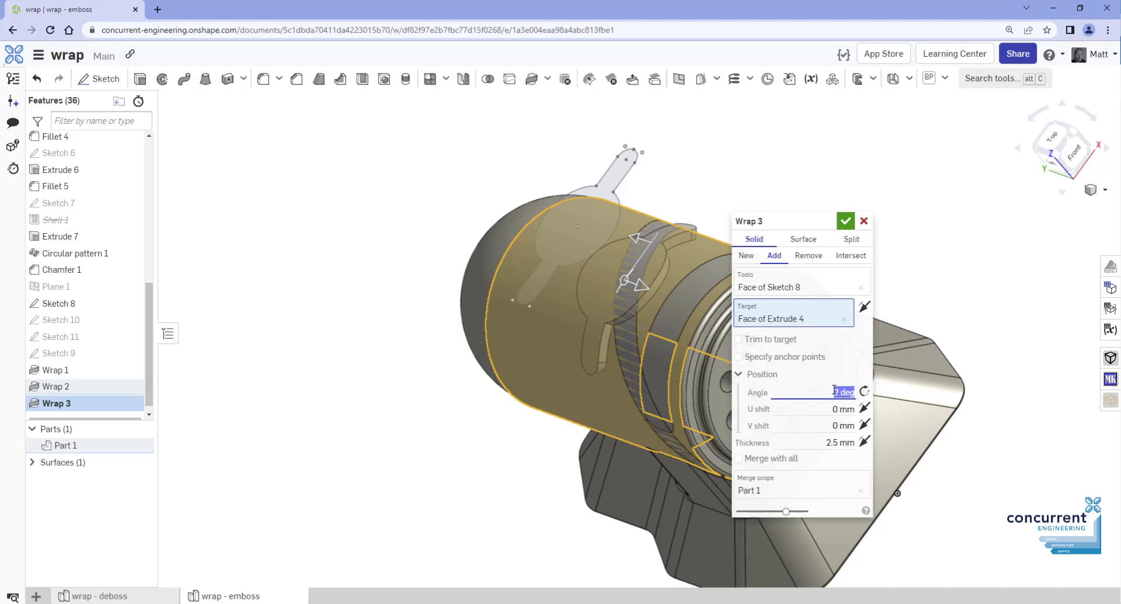
{"action": "key", "text": "Up"}
{"action": "key", "text": "Up"}
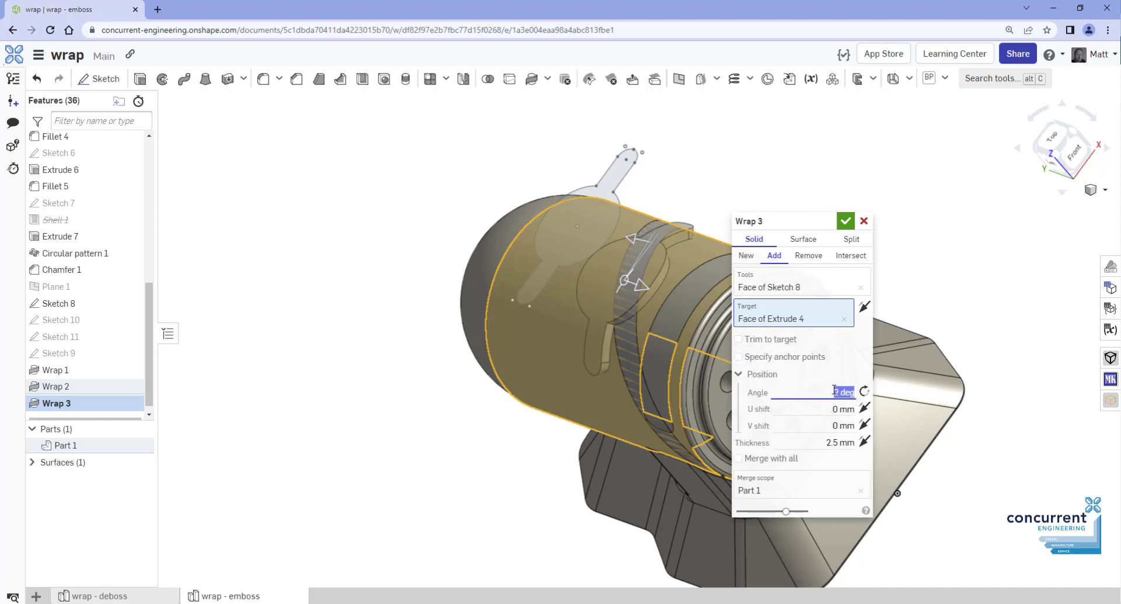
{"action": "key", "text": "Down"}
{"action": "key", "text": "Down"}
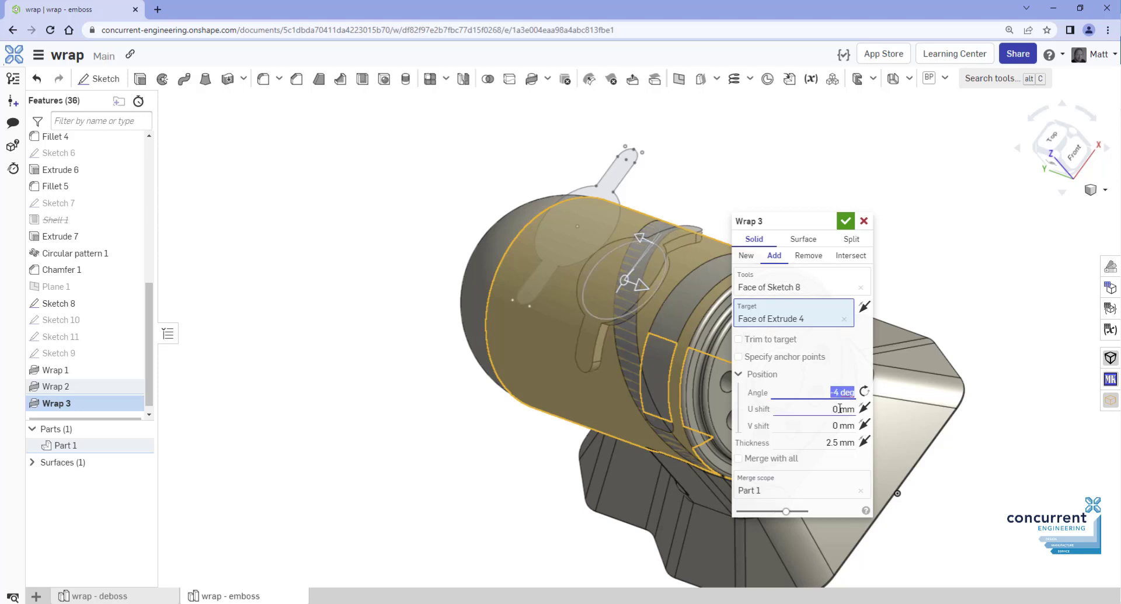
{"action": "left_click", "coordinate": [840, 409]}
{"action": "key", "text": "Up"}
{"action": "key", "text": "Up"}
{"action": "key", "text": "Up"}
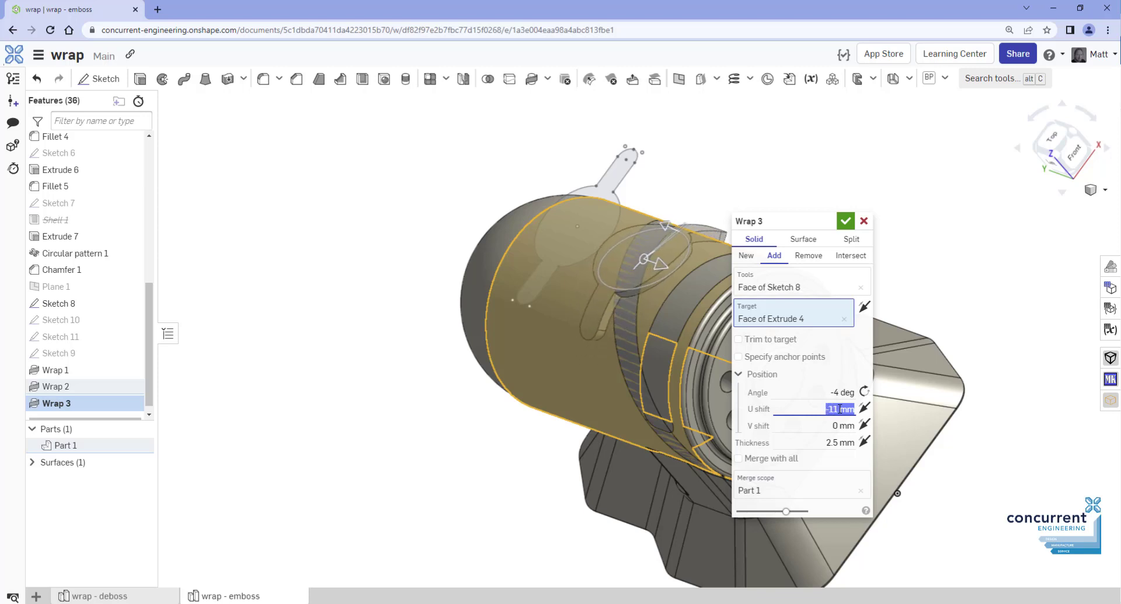
{"action": "key", "text": "Down"}
{"action": "key", "text": "Down"}
{"action": "key", "text": "Down"}
{"action": "key", "text": "Down"}
{"action": "left_click", "coordinate": [840, 425]}
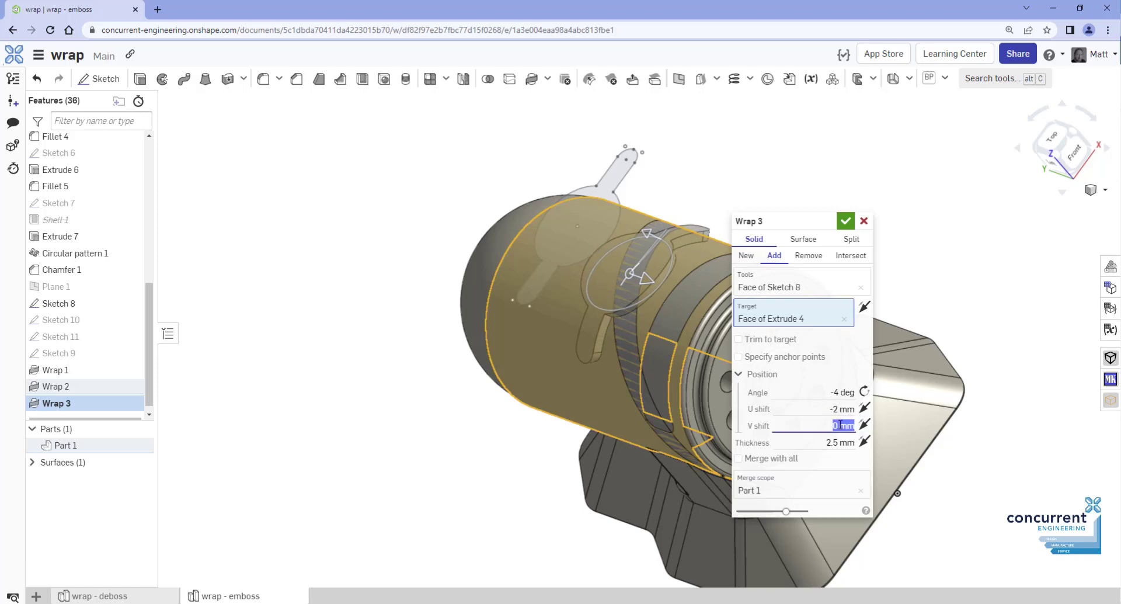
{"action": "key", "text": "Down"}
{"action": "key", "text": "Down"}
{"action": "key", "text": "Down"}
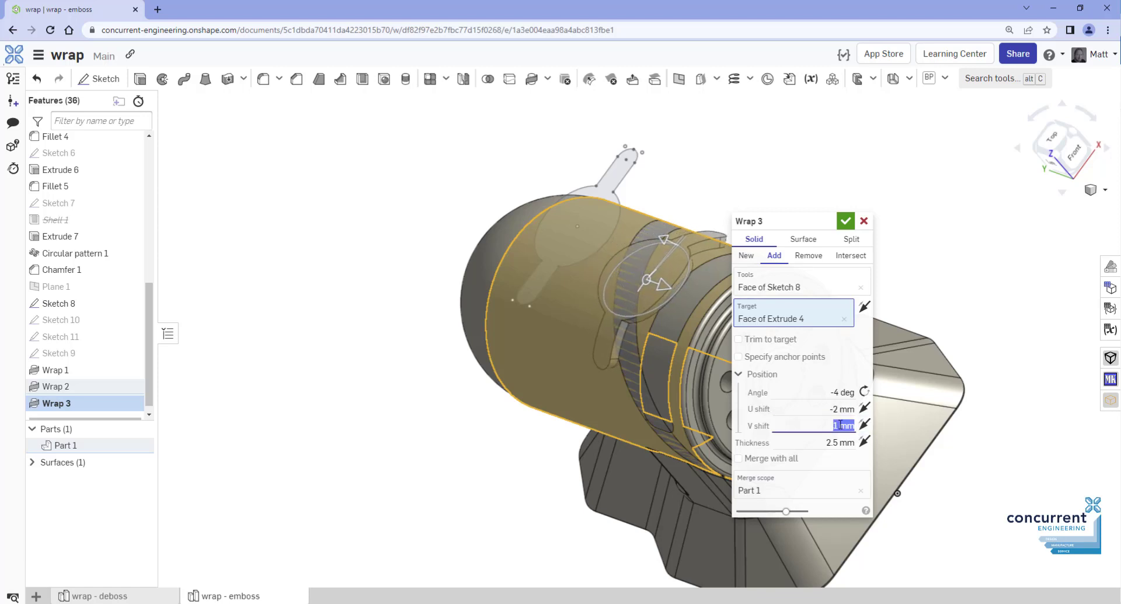
{"action": "key", "text": "Down"}
{"action": "key", "text": "Down"}
{"action": "key", "text": "Down"}
{"action": "key", "text": "Down"}
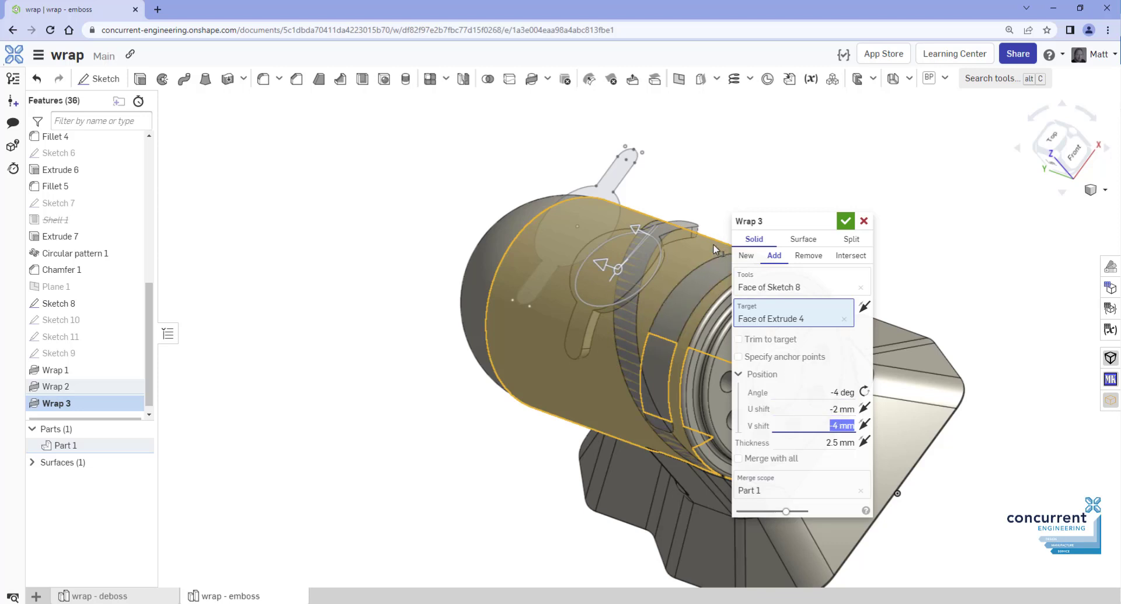
Set the wrap angle to 15°, slide the shape along V, and confirm Wrap 3
{"action": "key", "text": "shift+Tab"}
{"action": "key", "text": "shift+Tab"}
{"action": "type", "text": "10"}
{"action": "key", "text": "Return"}
{"action": "key", "text": "Up"}
{"action": "key", "text": "Up"}
{"action": "key", "text": "Up"}
{"action": "key", "text": "Up"}
{"action": "key", "text": "Up"}
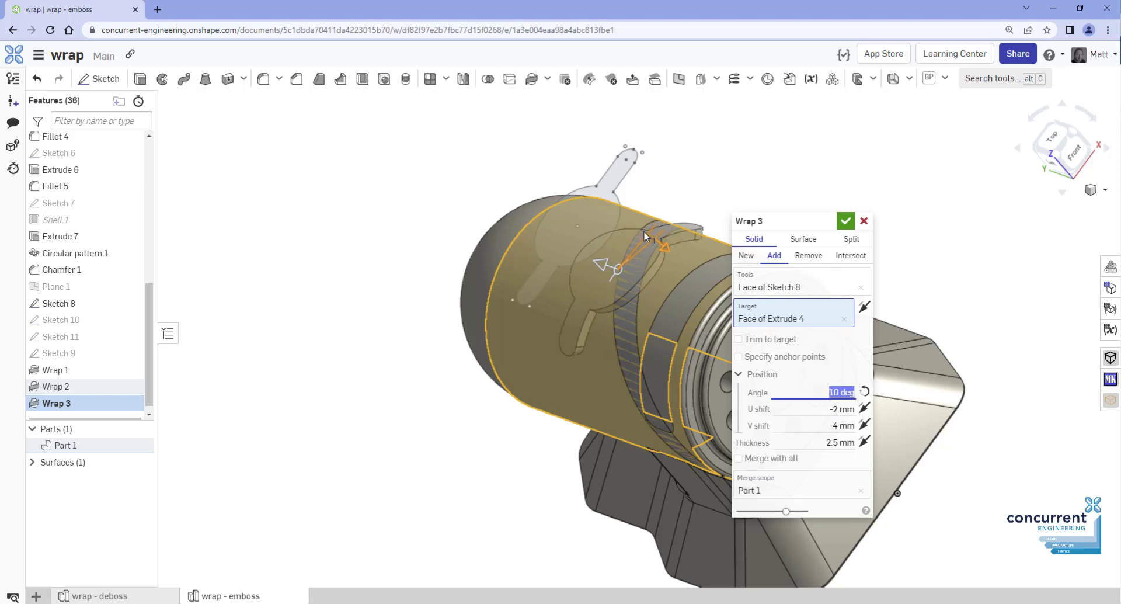
{"action": "left_click_drag", "start_coordinate": [608, 266], "coordinate": [618, 269]}
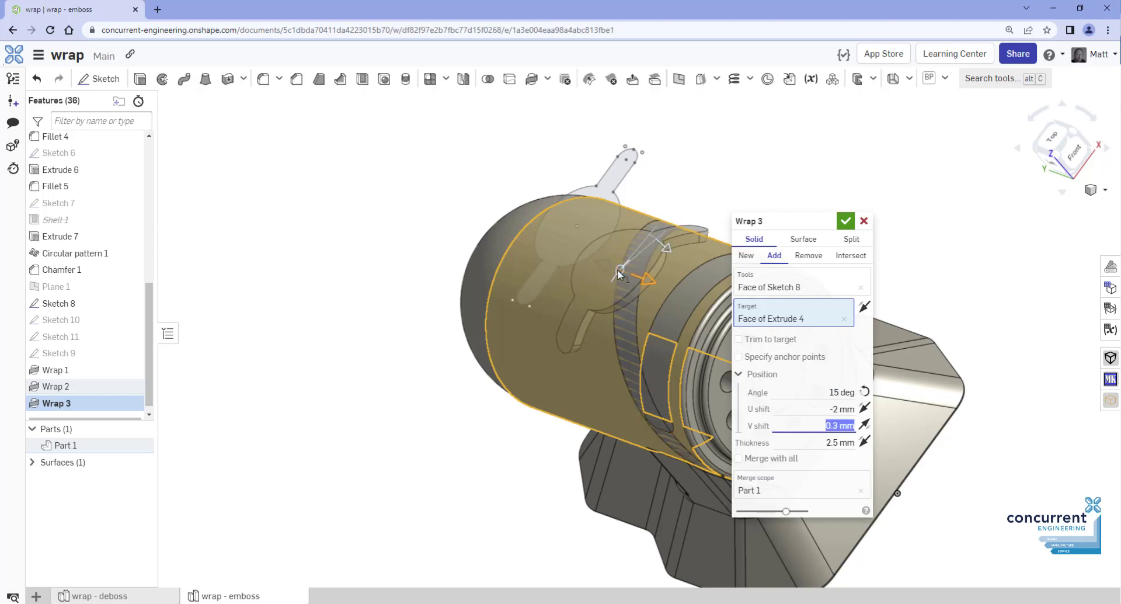
{"action": "left_click", "coordinate": [844, 221]}
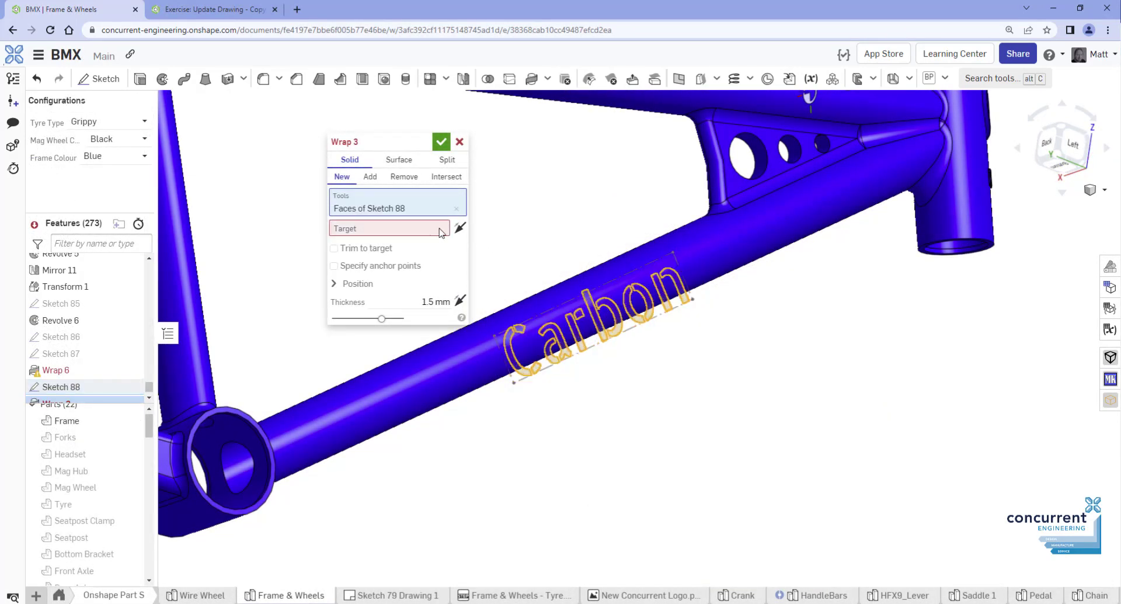
Wrap the Carbon text onto the BMX frame tube face, merged into Frame
{"action": "left_click", "coordinate": [441, 232]}
{"action": "left_click", "coordinate": [703, 262]}
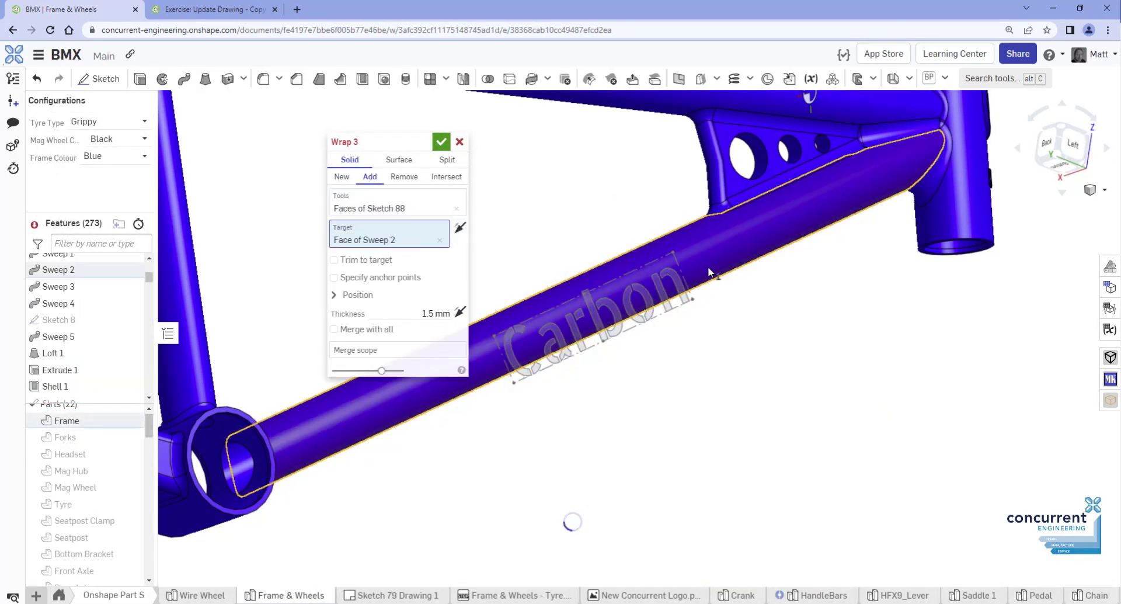
{"action": "right_click_drag", "start_coordinate": [732, 317], "coordinate": [743, 329]}
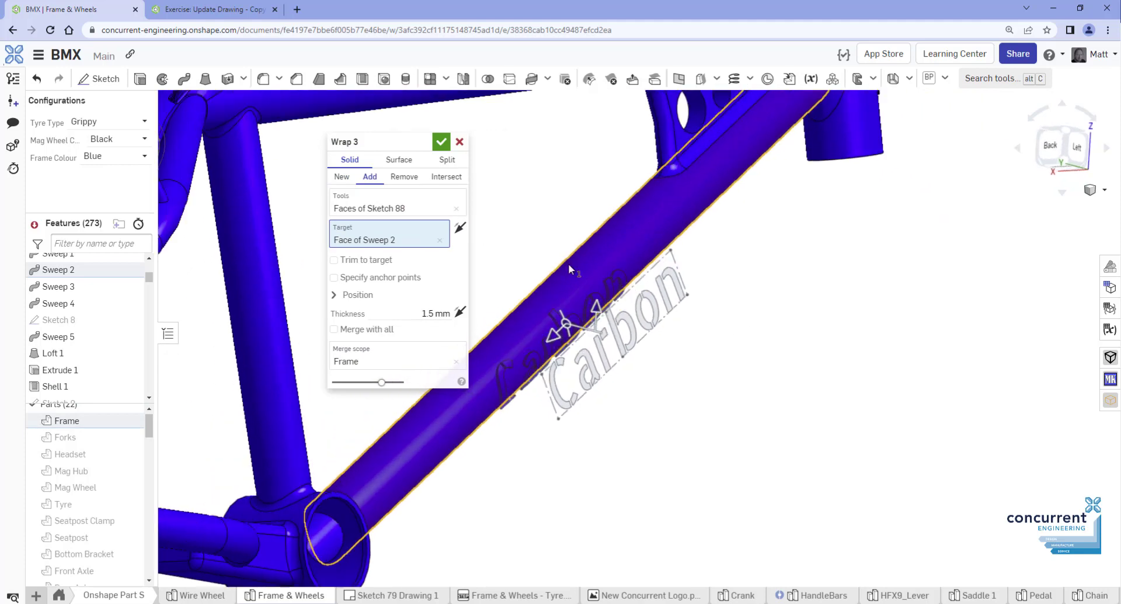
{"action": "left_click", "coordinate": [441, 141]}
{"action": "right_click_drag", "start_coordinate": [693, 358], "coordinate": [704, 400]}
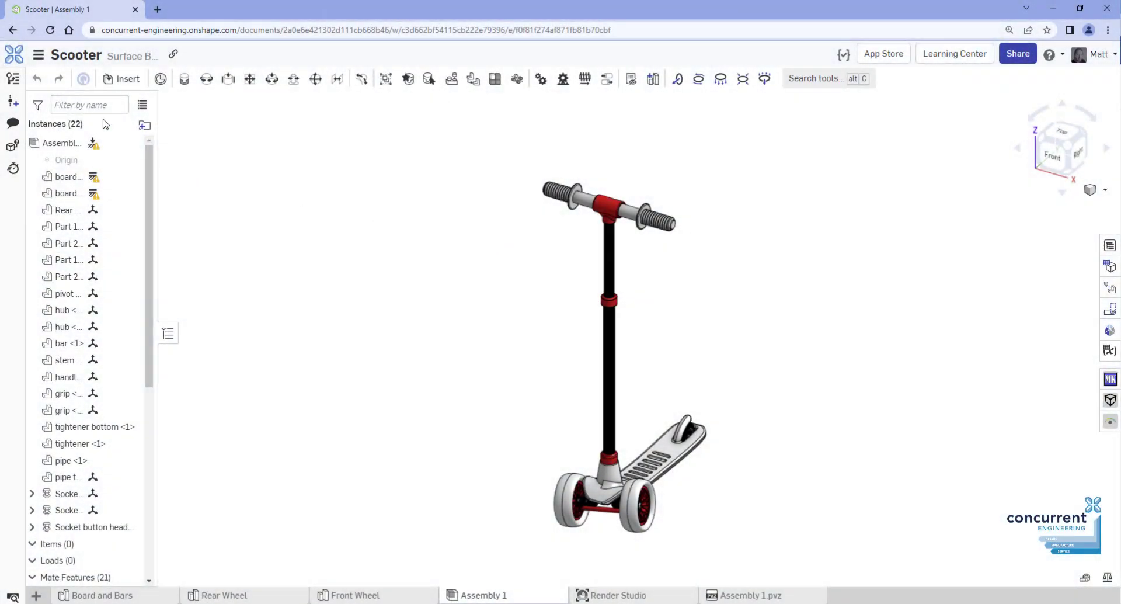
Open the Comments panel and start a markup of the scooter assembly view
{"action": "left_click", "coordinate": [18, 124]}
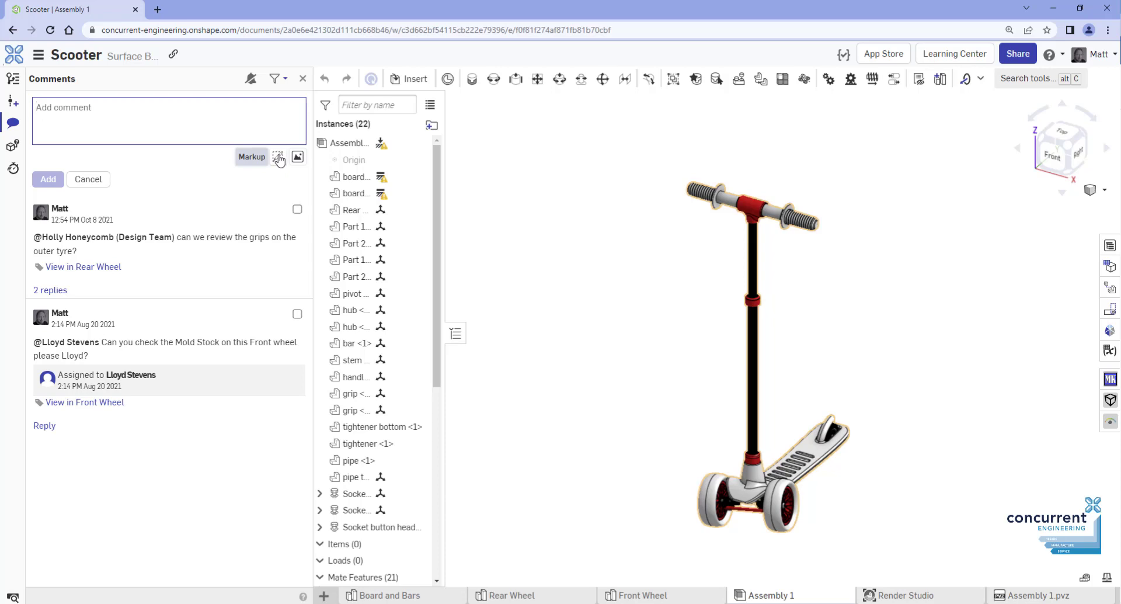
{"action": "left_click", "coordinate": [279, 157]}
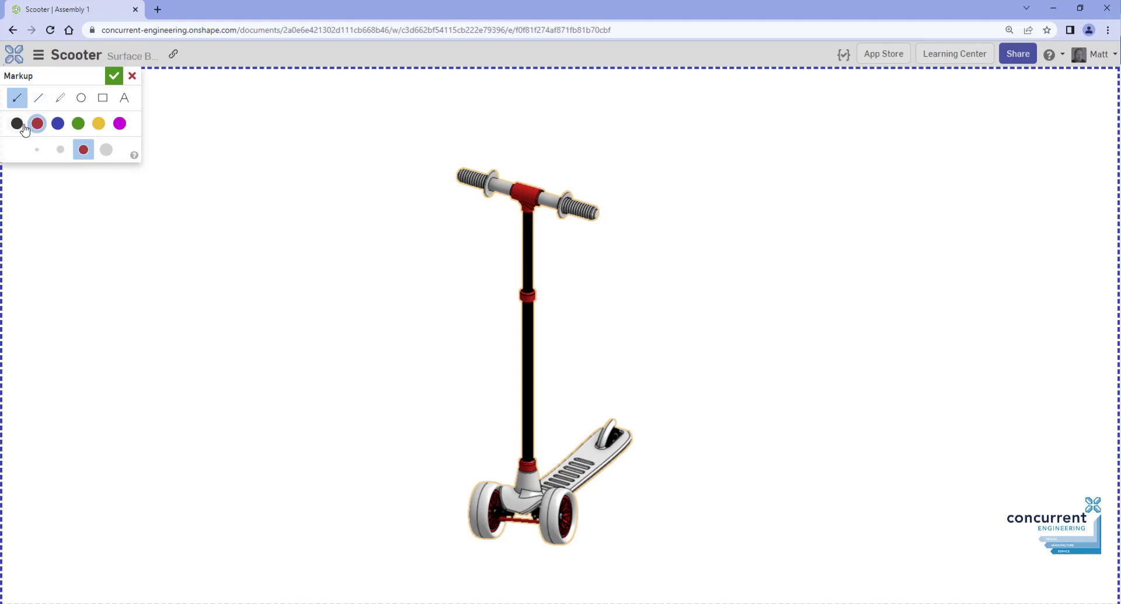
Draw a red arrow at the stem, an ellipse, a yellow handlebar circle and a pipe-clamp box
{"action": "key", "text": "shift"}
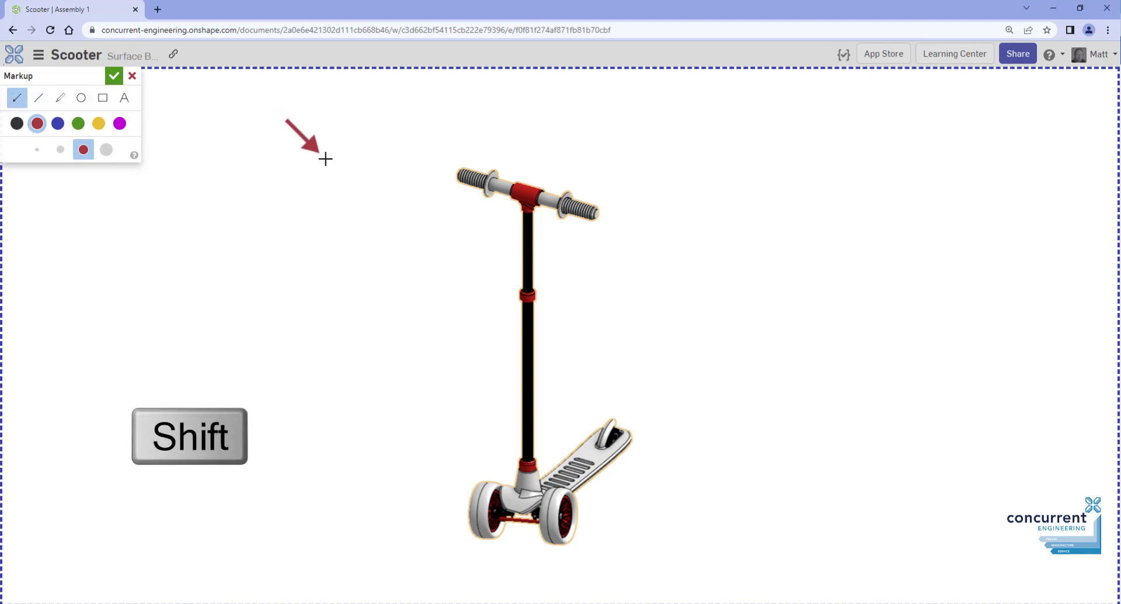
{"action": "mouse_move", "coordinate": [334, 165]}
{"action": "left_mouse_down", "text": "shift"}
{"action": "mouse_move", "coordinate": [435, 234]}
{"action": "mouse_move", "coordinate": [512, 176]}
{"action": "mouse_move", "coordinate": [492, 223]}
{"action": "left_mouse_up", "text": "shift"}
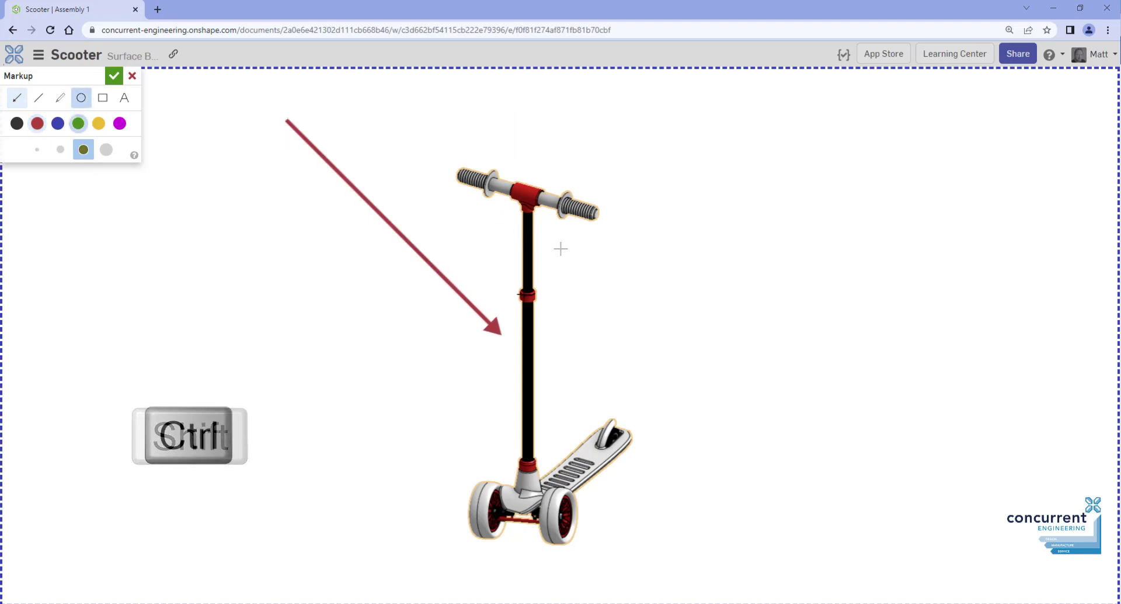
{"action": "left_click_drag", "start_coordinate": [524, 294], "coordinate": [604, 345], "text": "ctrl"}
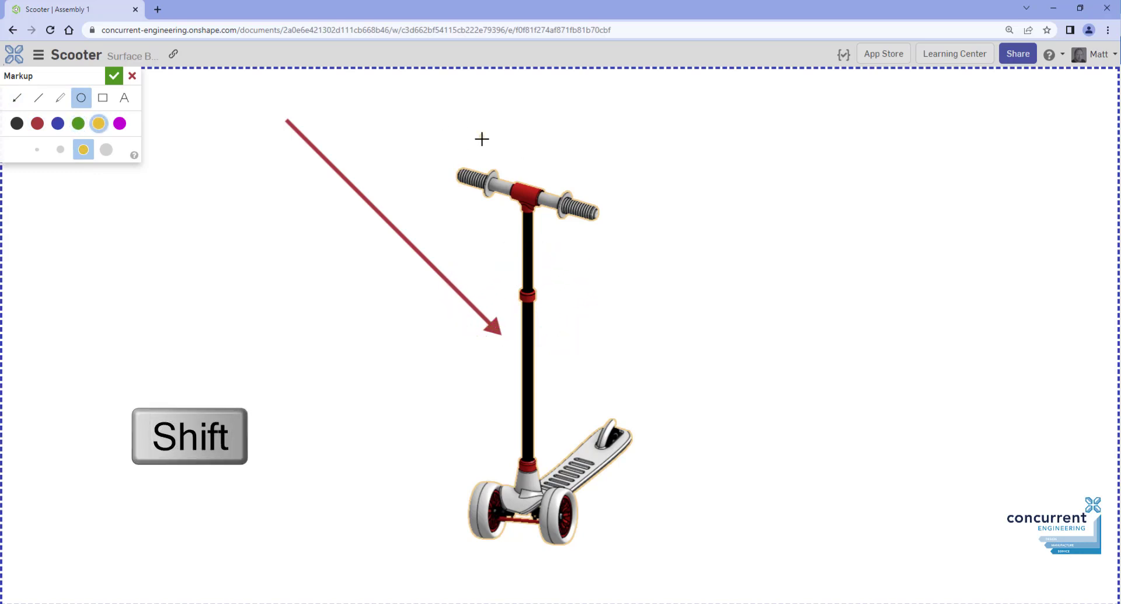
{"action": "left_click_drag", "start_coordinate": [481, 138], "coordinate": [598, 231], "text": "shift"}
{"action": "left_click", "coordinate": [103, 98]}
{"action": "left_click_drag", "start_coordinate": [516, 282], "coordinate": [559, 319], "text": "shift"}
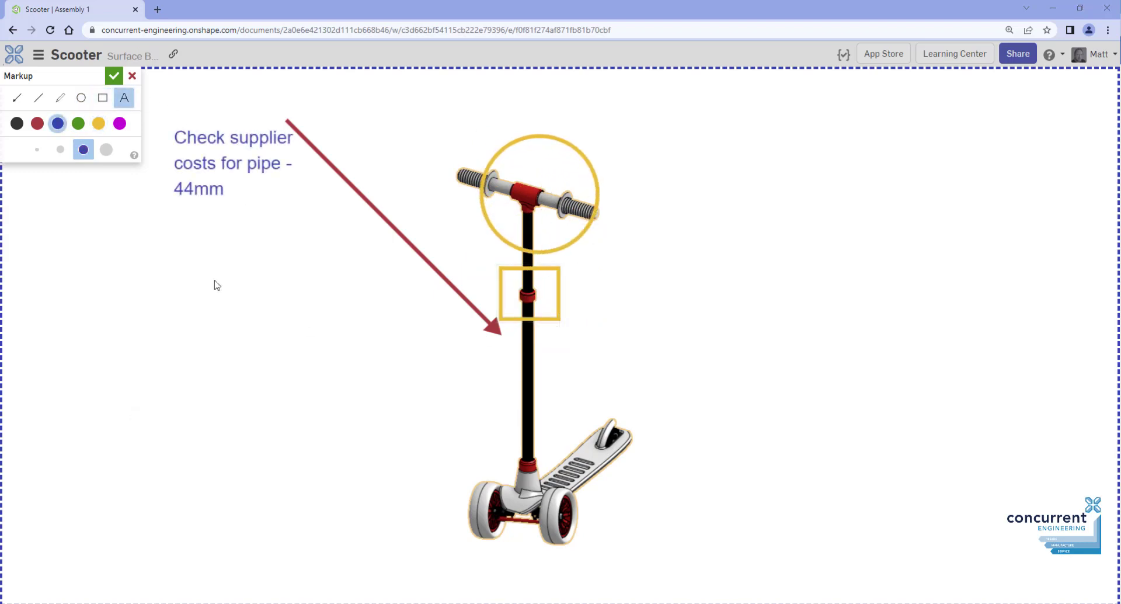
Post the markup as a comment mentioning a team member, assign it to them, and share
{"action": "left_click", "coordinate": [113, 76]}
{"action": "left_click", "coordinate": [121, 99]}
{"action": "type", "text": "@Ll"}
{"action": "key", "text": "Return"}
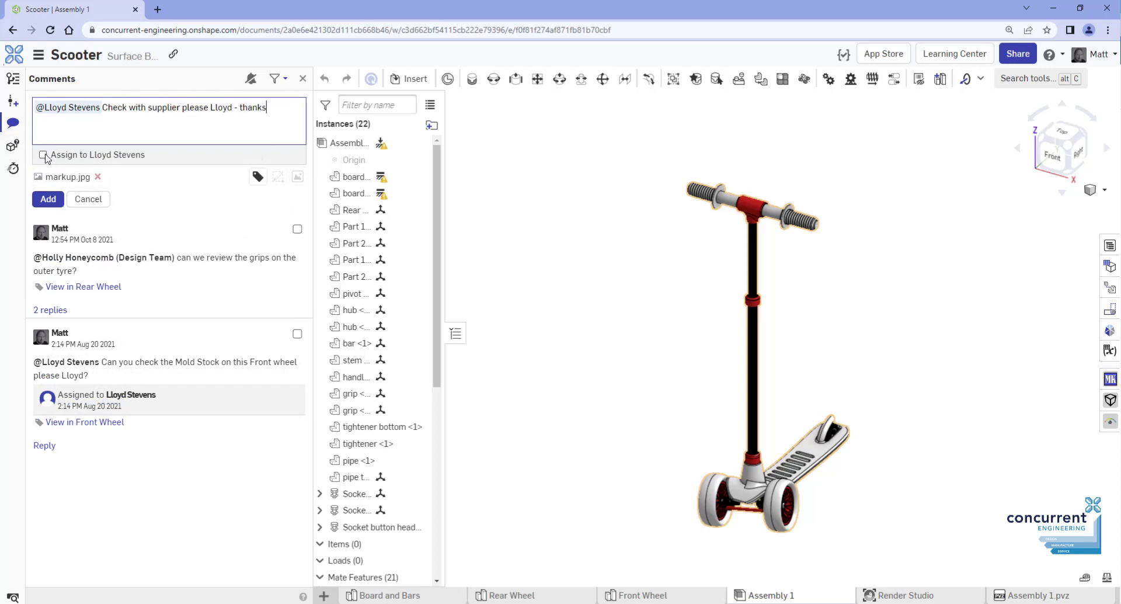
{"action": "left_click", "coordinate": [42, 155]}
{"action": "left_click", "coordinate": [54, 199]}
{"action": "left_click", "coordinate": [613, 210]}
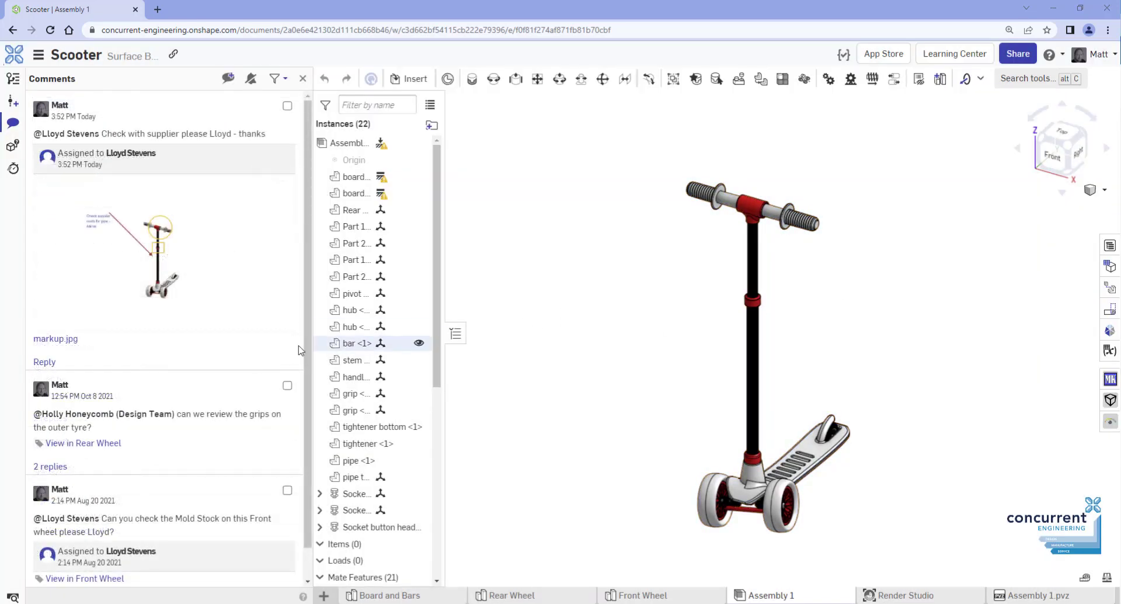
View the markup image full size, close it, then bring up the thumbnail's image options
{"action": "left_click", "coordinate": [185, 272]}
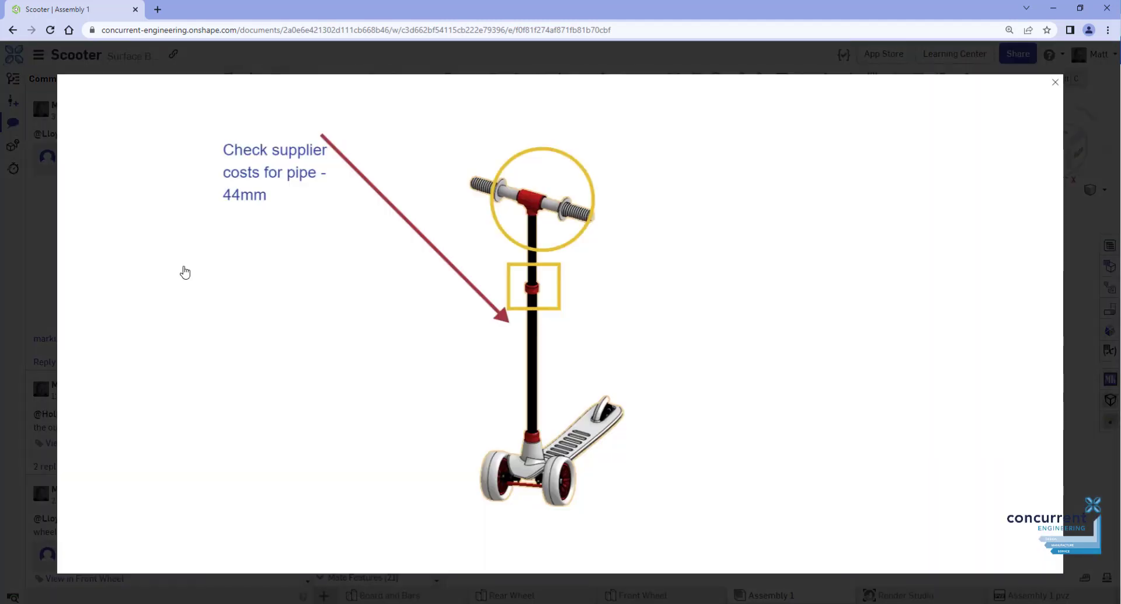
{"action": "left_click", "coordinate": [1055, 83]}
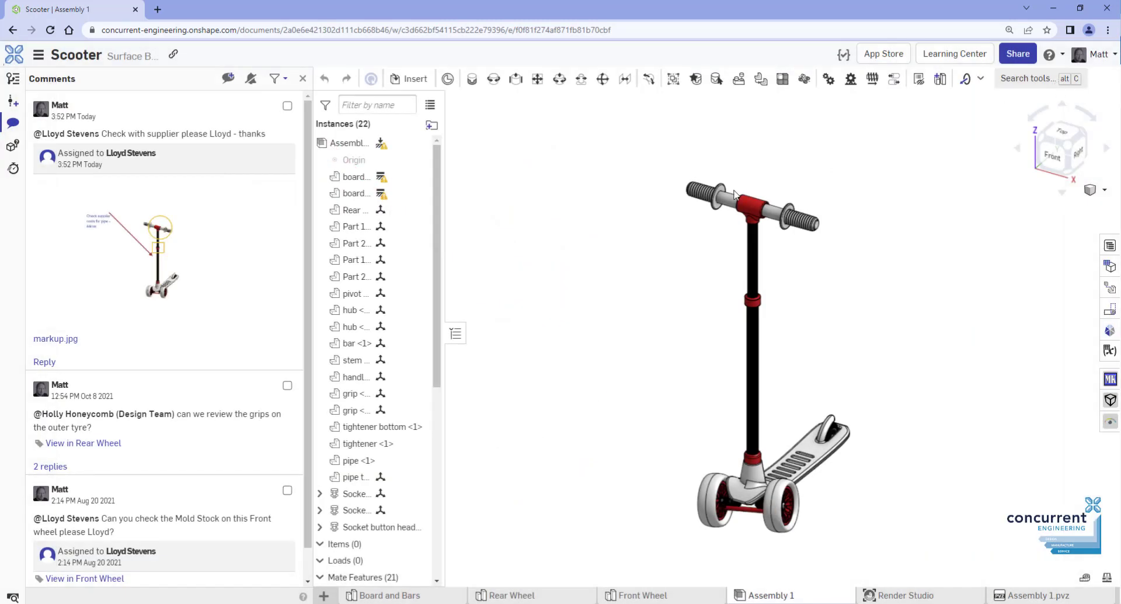
{"action": "right_click", "coordinate": [189, 262]}
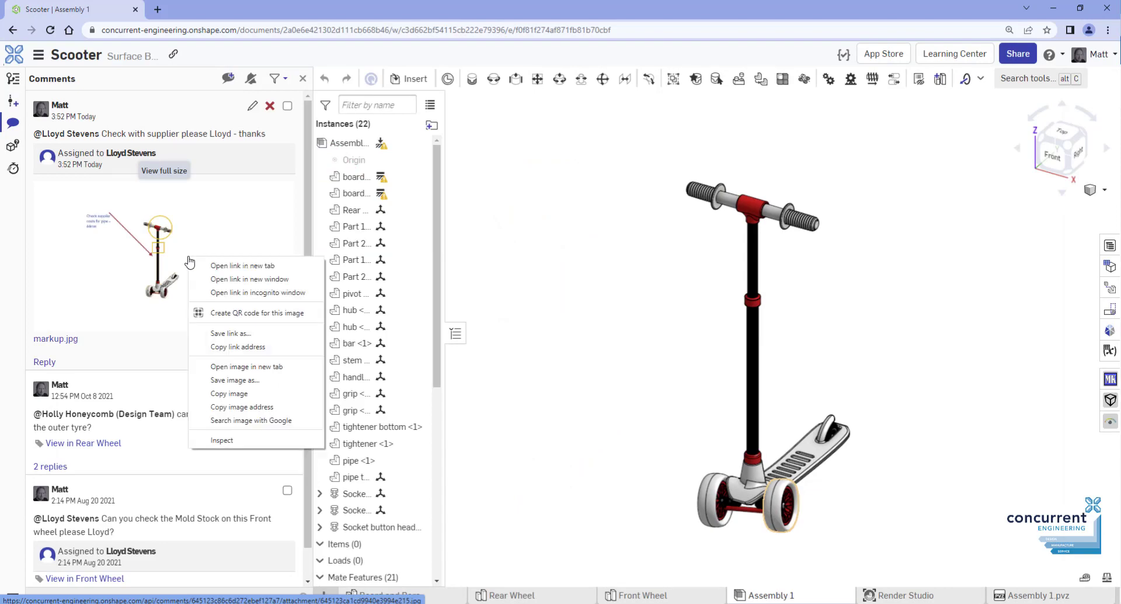